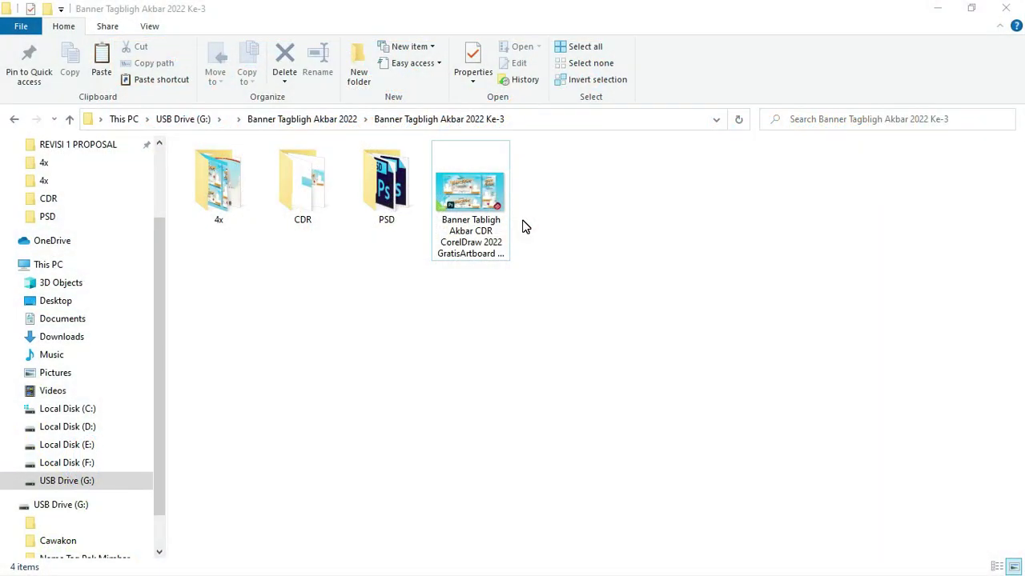
Browse the Banner Tagbligh Akbar 2022 Ke-3 folder, selecting its CDR and PSD subfolders.
click(309, 182)
click(381, 187)
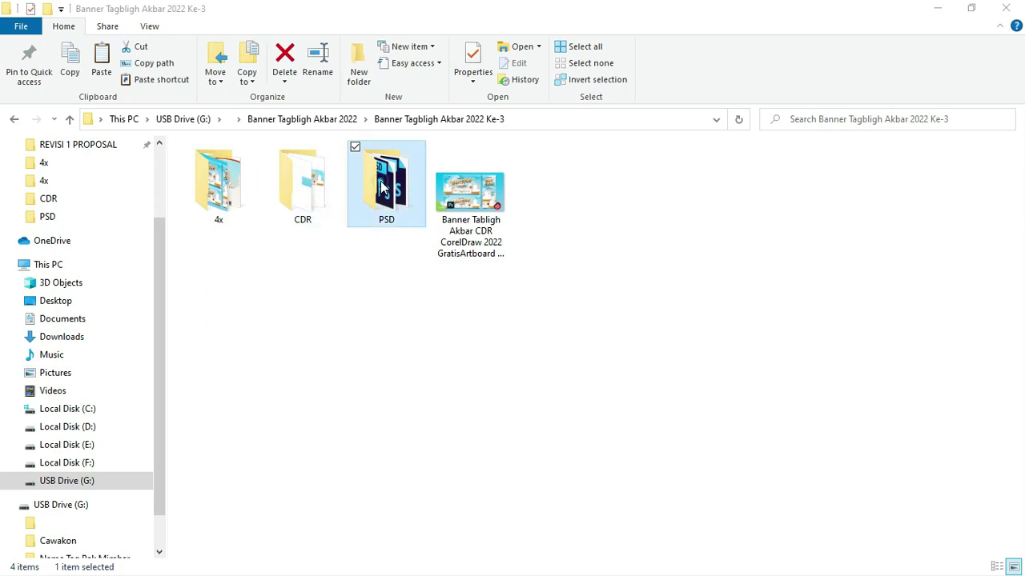
Open the 1x2, 1x3 and X Banner CorelDRAW files together from the CDR folder.
double_click(323, 187)
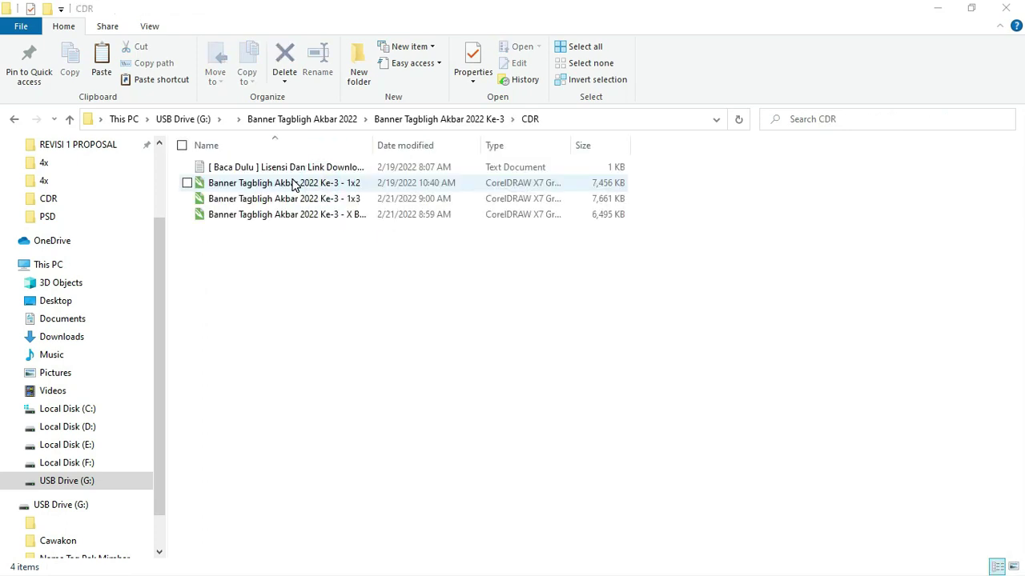
double_click(375, 145)
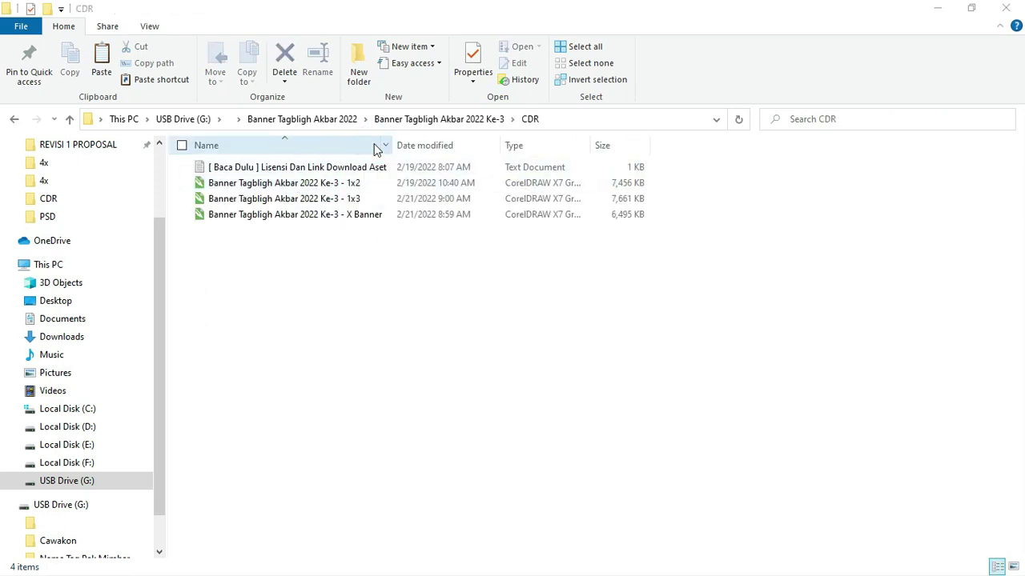
click(329, 185)
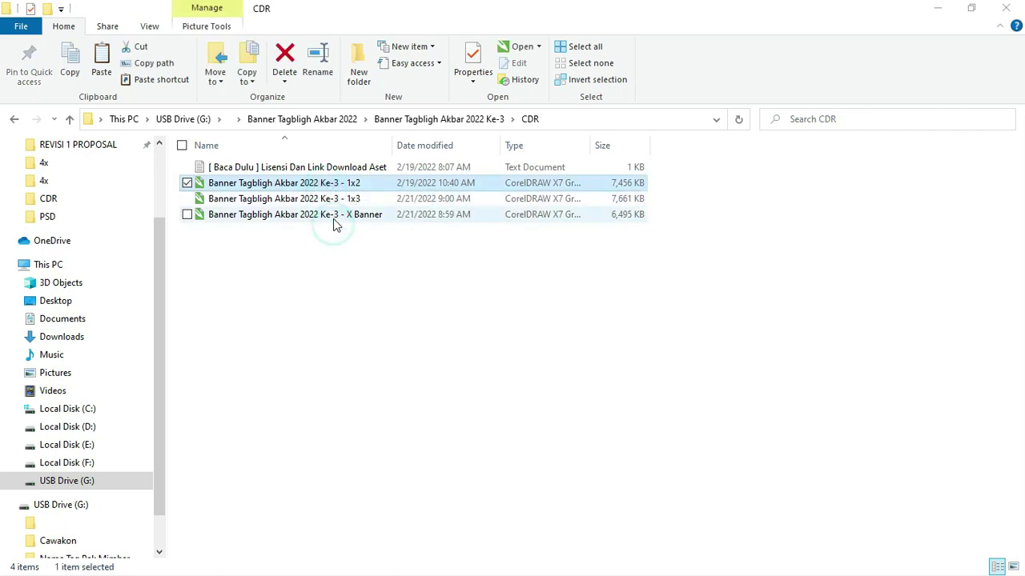
shift+click(332, 216)
right_click(332, 216)
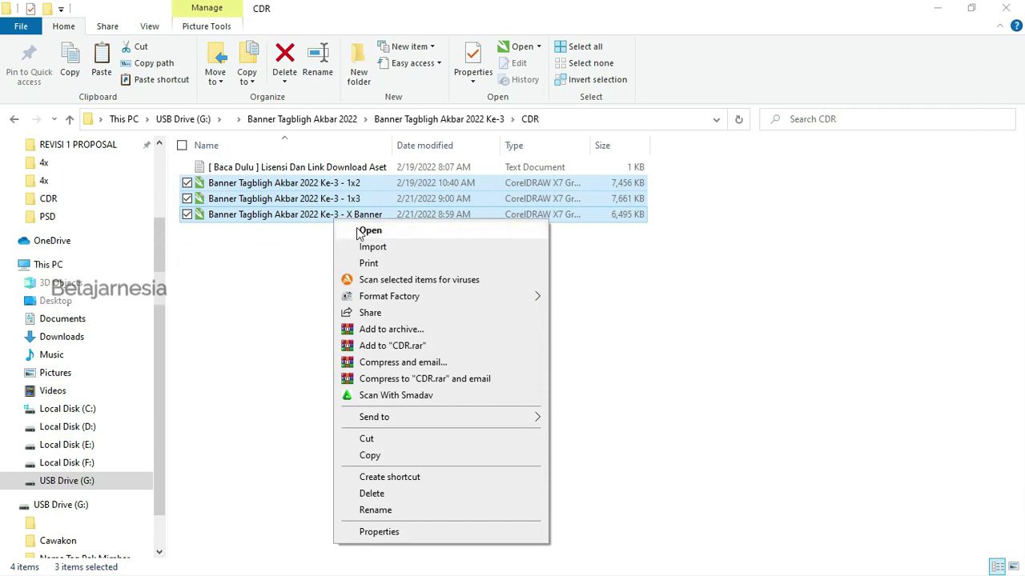
click(358, 231)
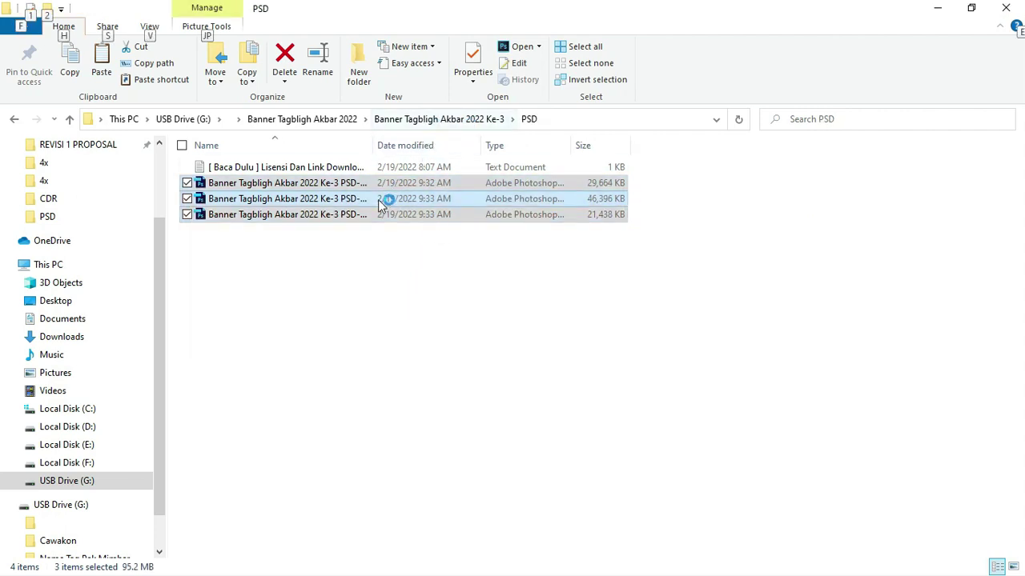
Open the three selected PSD banner files and bring Photoshop to the front.
double_click(374, 152)
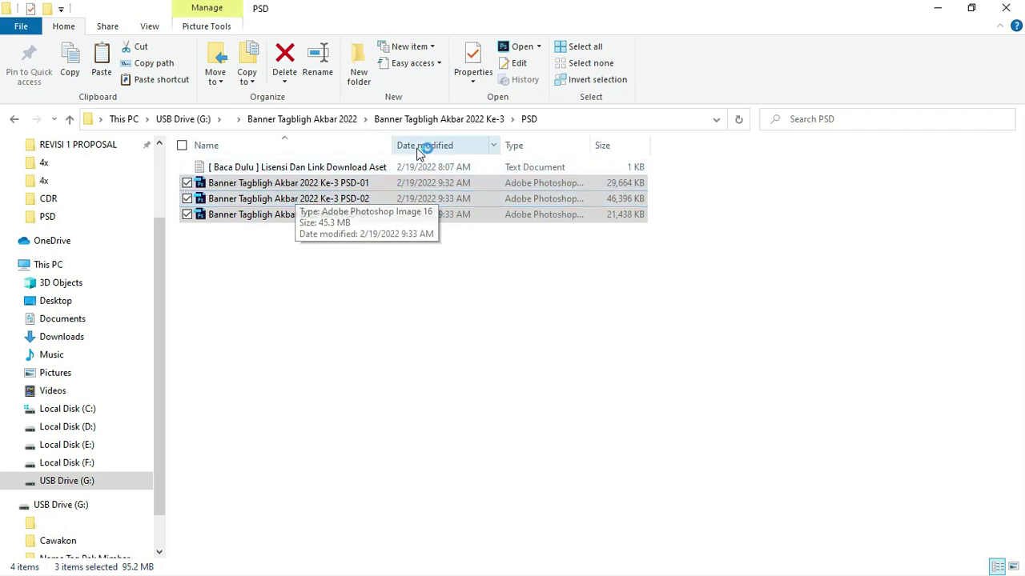
right_click(360, 200)
key(alt+Tab)
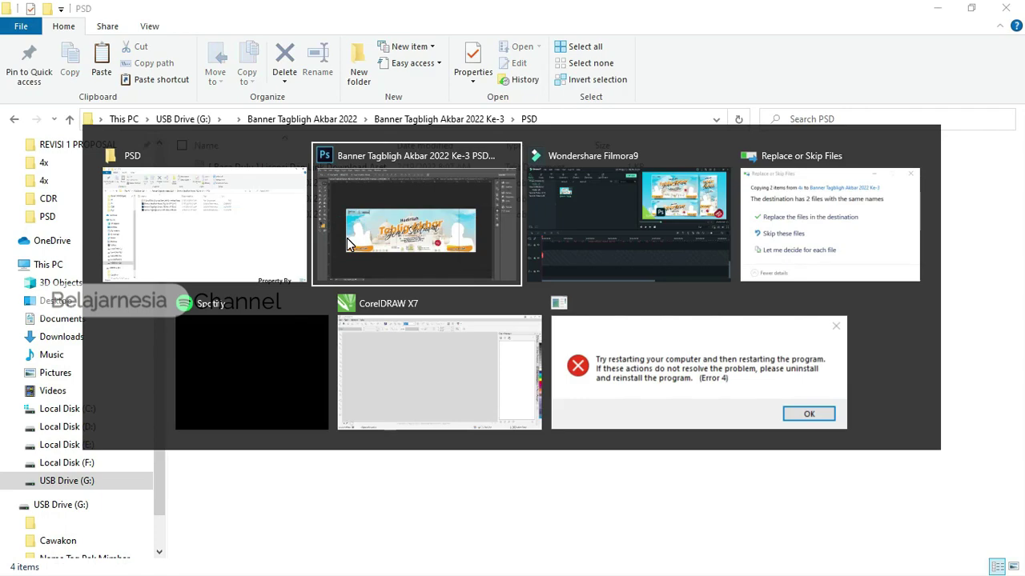
click(345, 239)
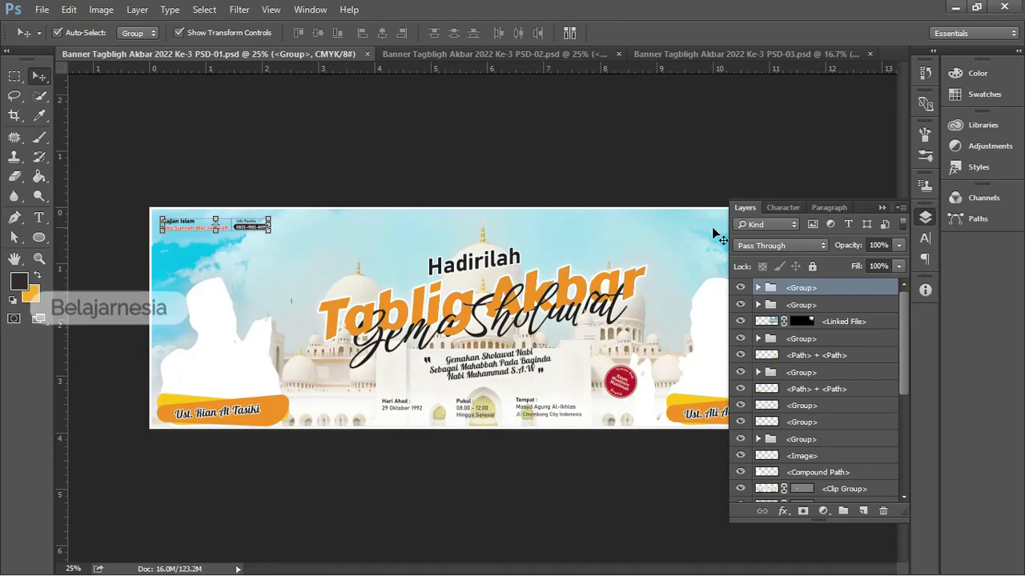
Collapse the Layers panel and inspect PSD-01's silhouettes, Hadirilah, Tablig Akbar and Gemakan groups.
click(880, 207)
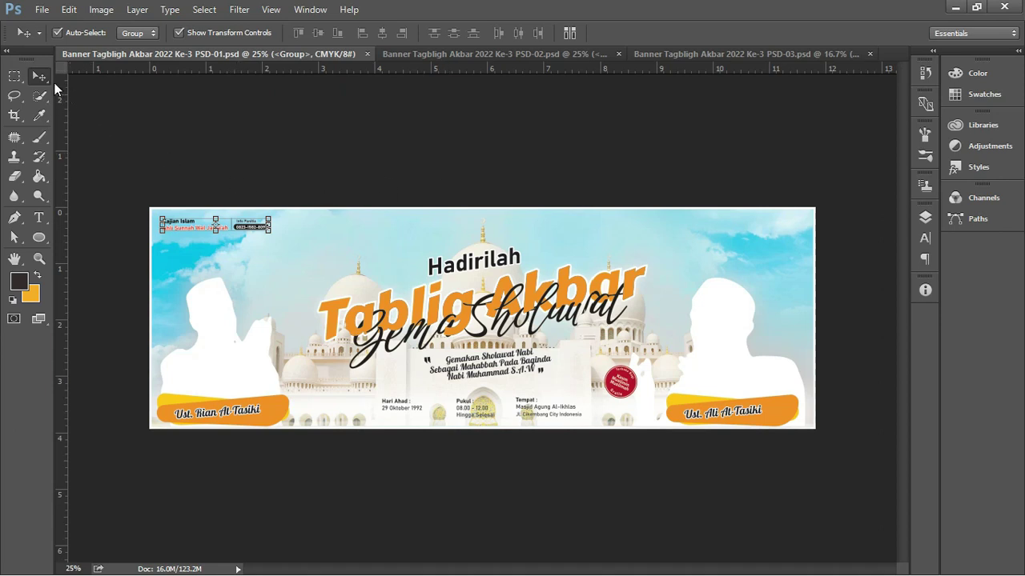
click(147, 120)
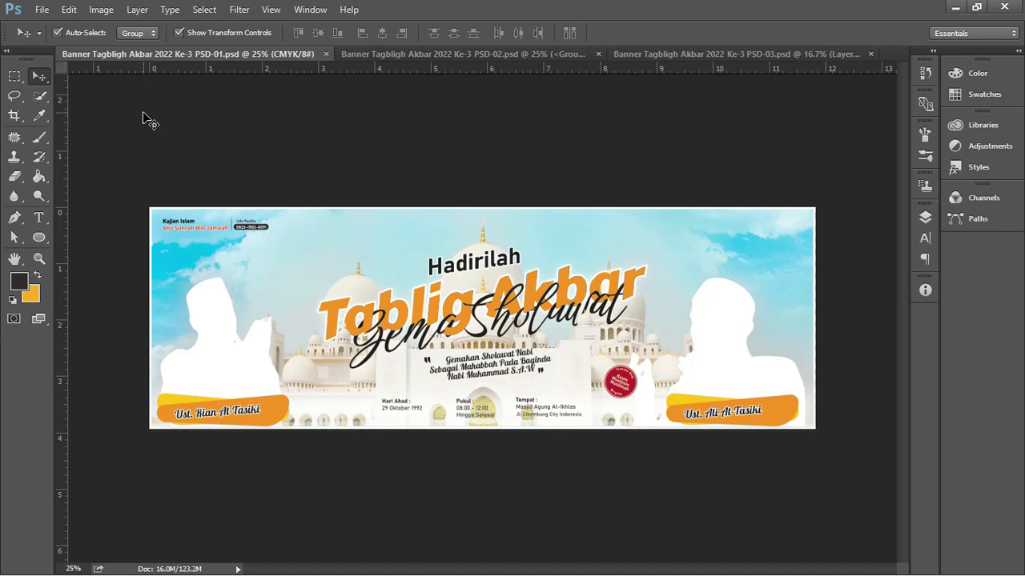
click(201, 302)
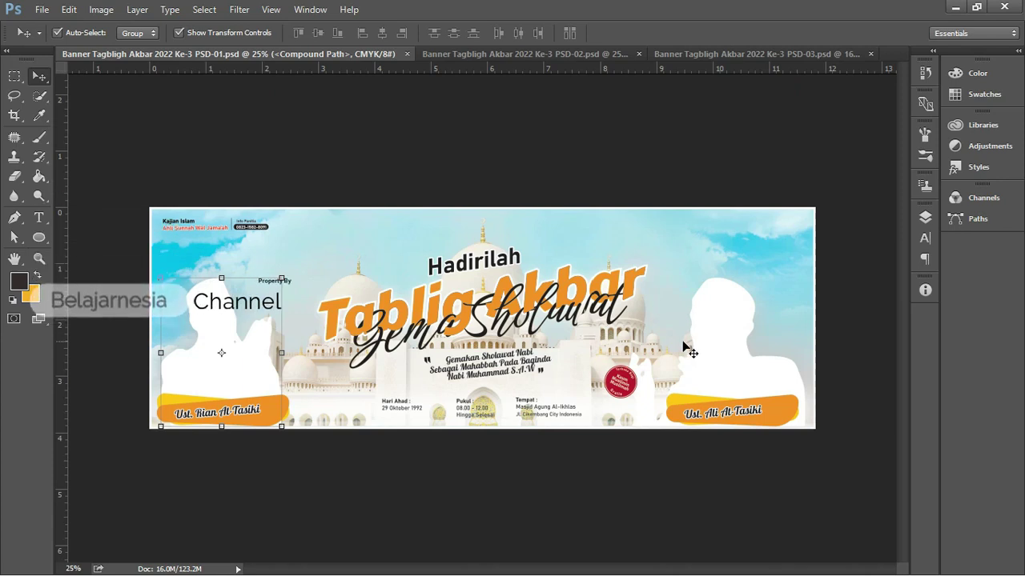
click(714, 324)
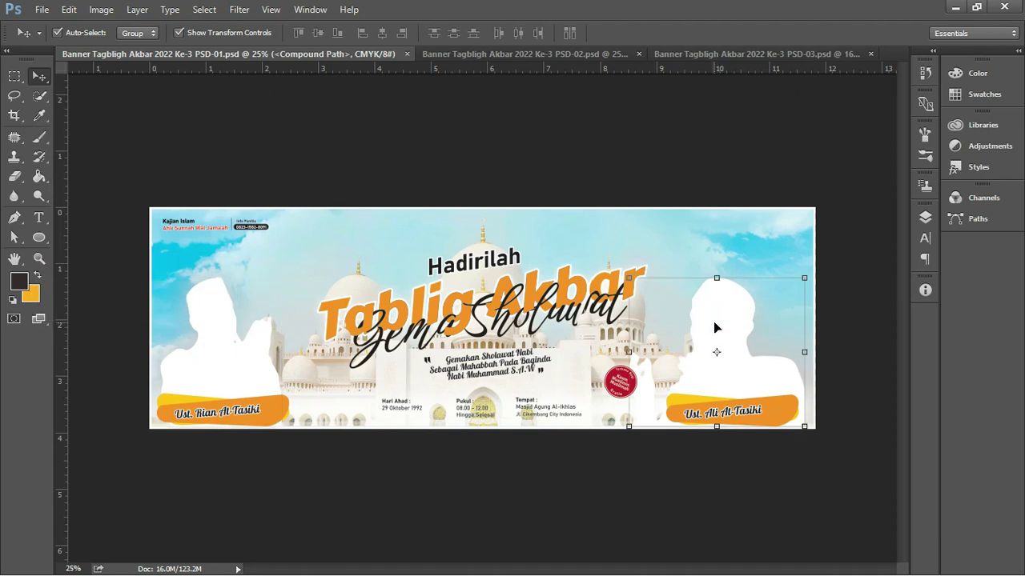
click(589, 176)
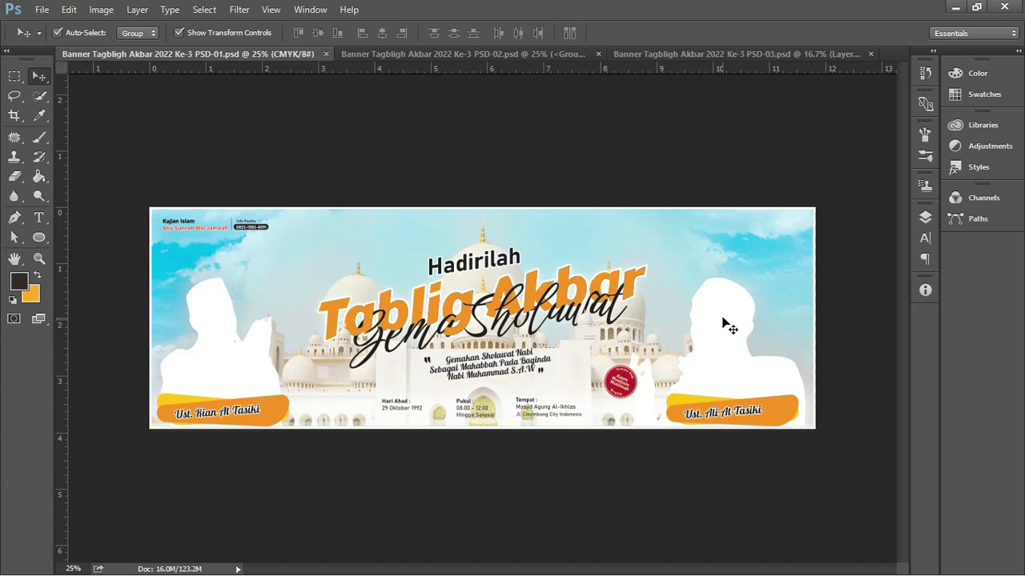
click(479, 268)
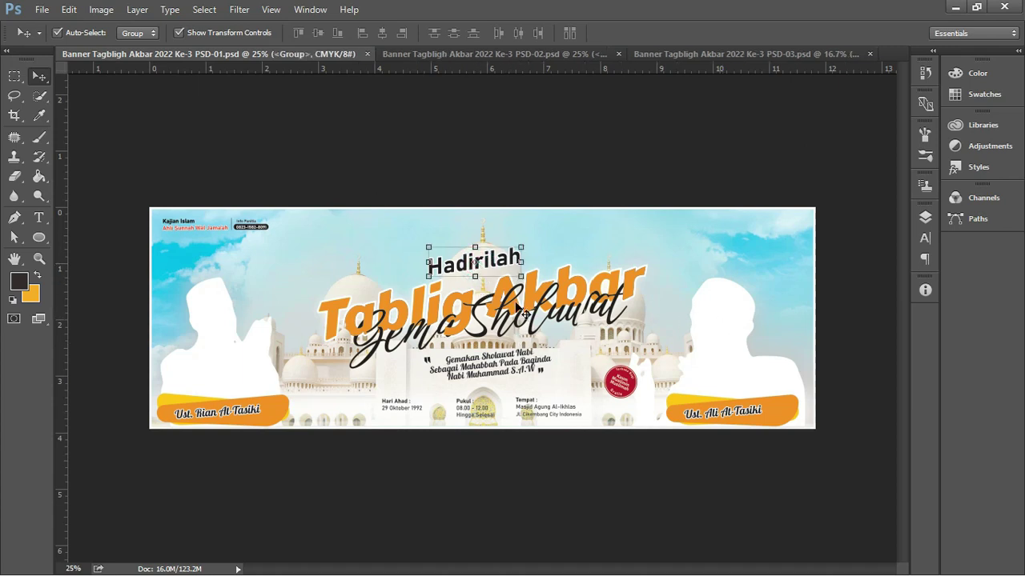
click(576, 309)
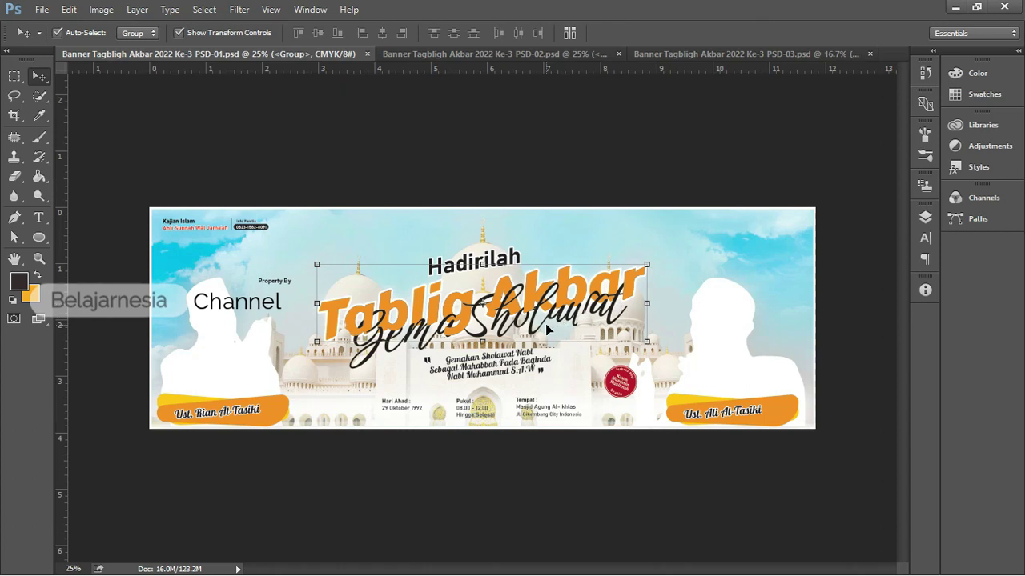
click(488, 364)
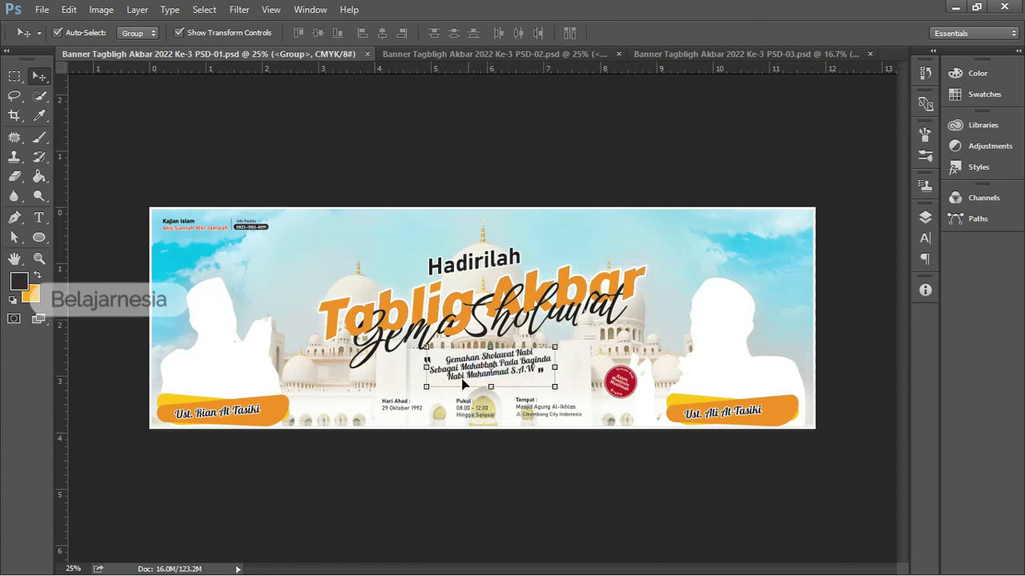
Zoom in and out on the PSD-01 banner to inspect its details.
scroll(430, 426, up, 3)
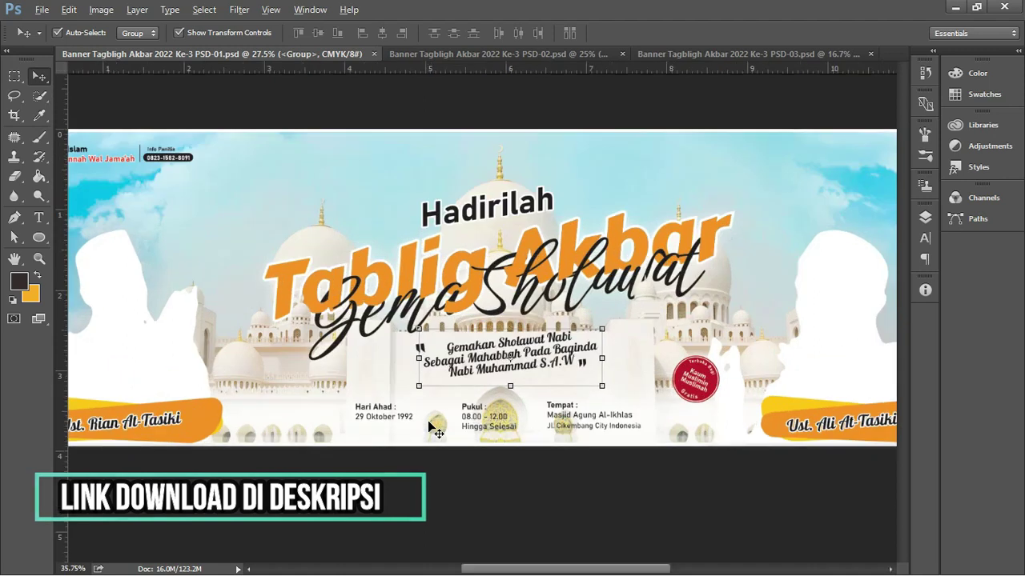
scroll(430, 427, up, 2)
scroll(430, 427, down, 2)
scroll(430, 426, down, 1)
scroll(430, 426, down, 1)
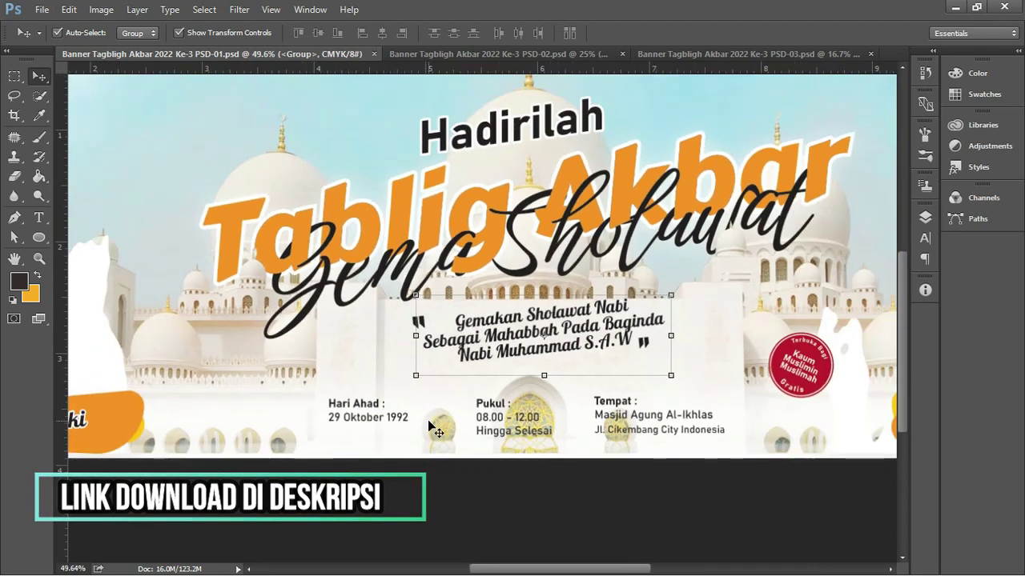
scroll(366, 401, down, 2)
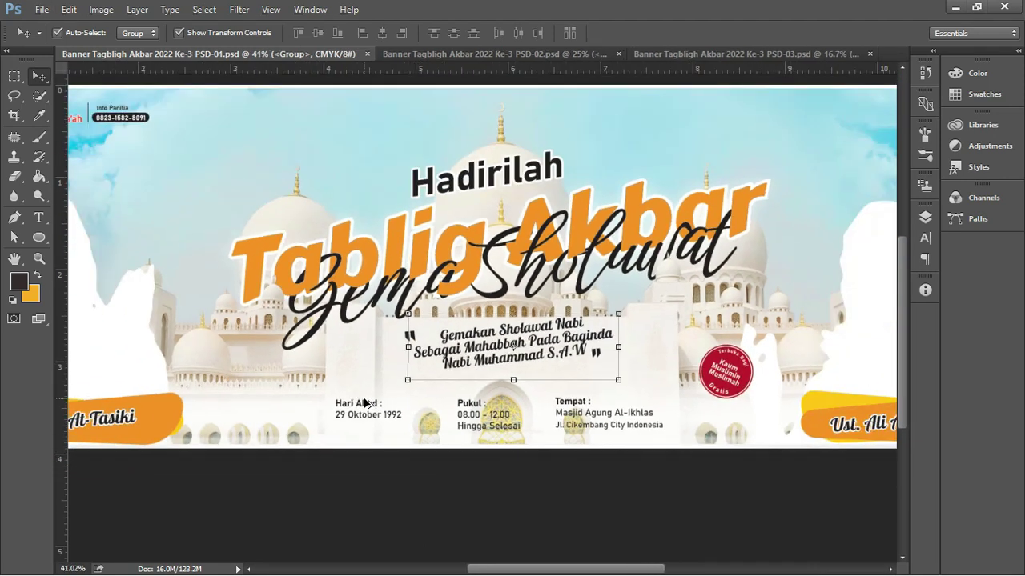
scroll(366, 401, down, 1)
scroll(364, 396, down, 2)
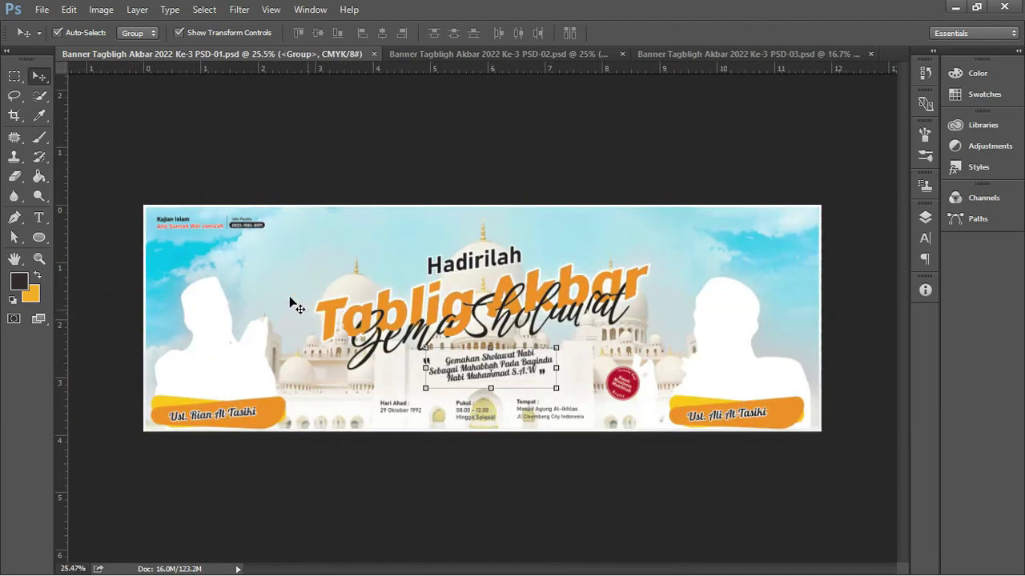
scroll(289, 305, up, 2)
scroll(208, 224, up, 4)
scroll(208, 224, up, 1)
Pan to the Kajian Islam header, zoom back out, and switch to the PSD-02 document.
drag(249, 238, 308, 244)
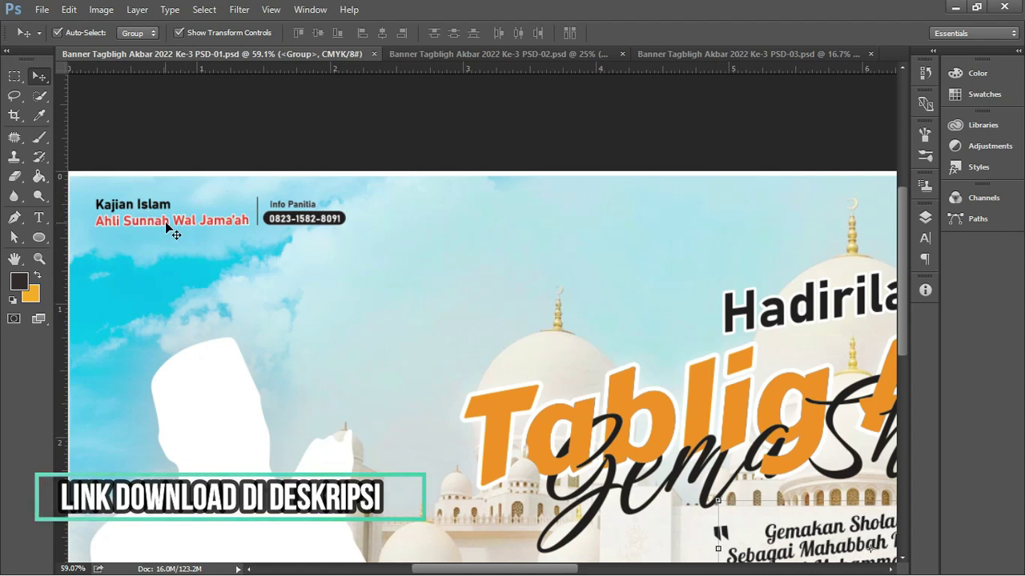
scroll(310, 219, down, 2)
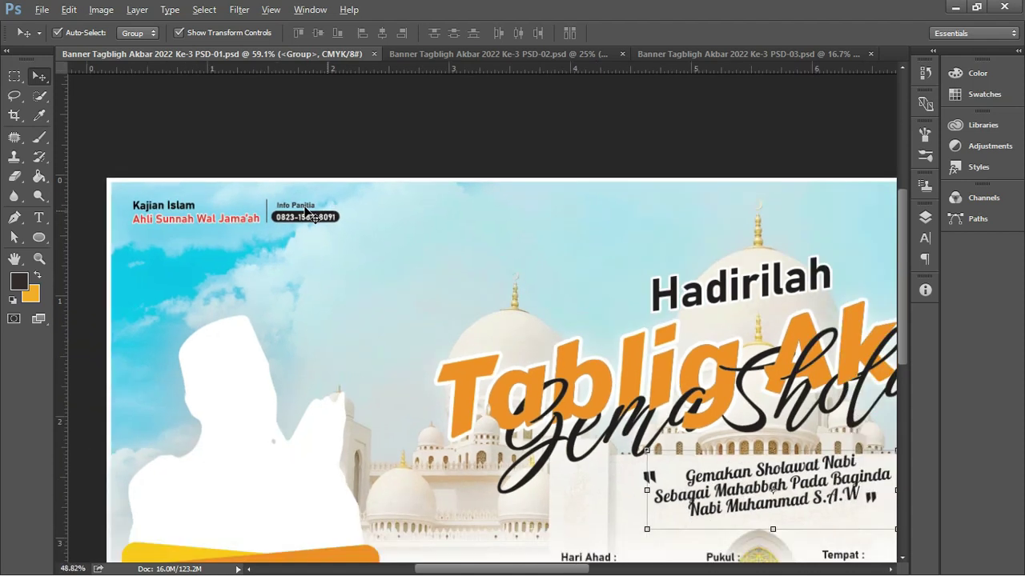
scroll(308, 213, down, 1)
scroll(417, 214, down, 1)
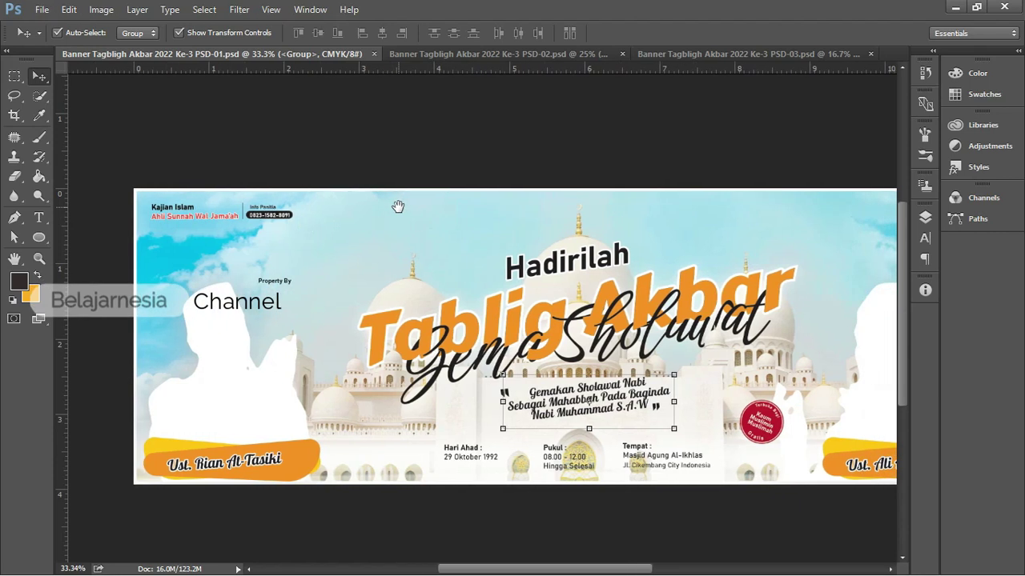
scroll(399, 215, down, 1)
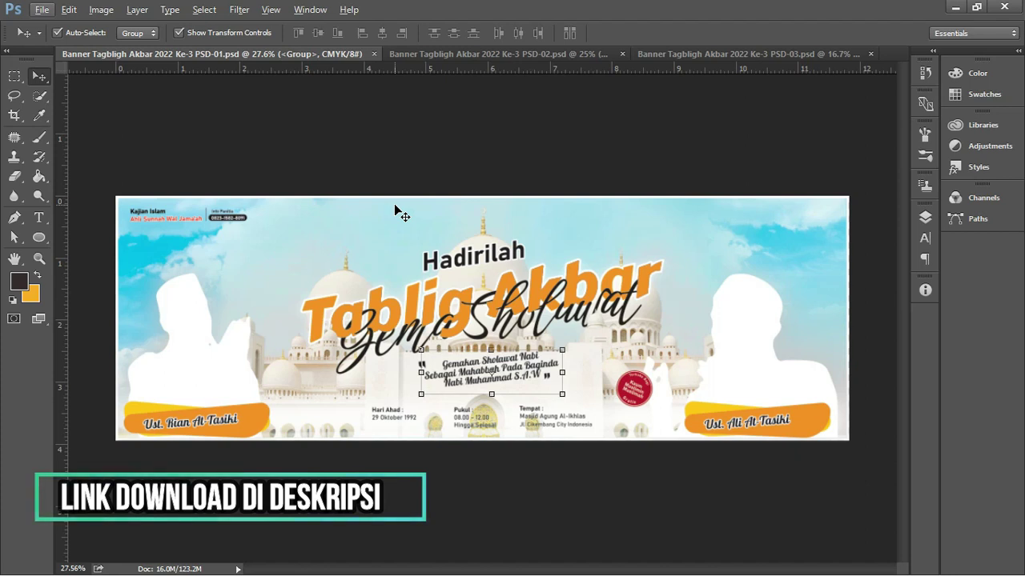
click(461, 56)
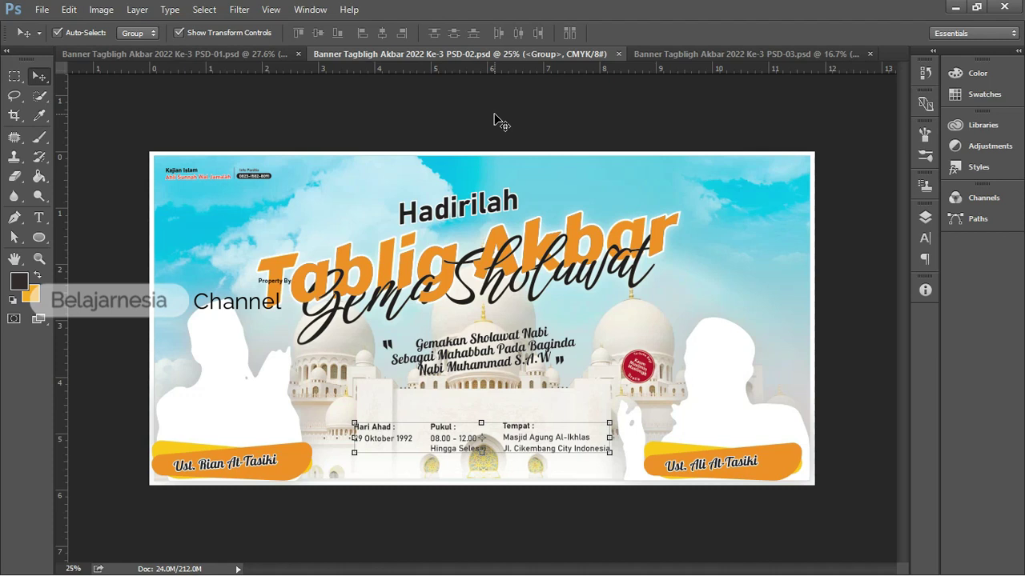
View the vertical PSD-03 banner, then call up the Alt+Tab window switcher.
click(657, 53)
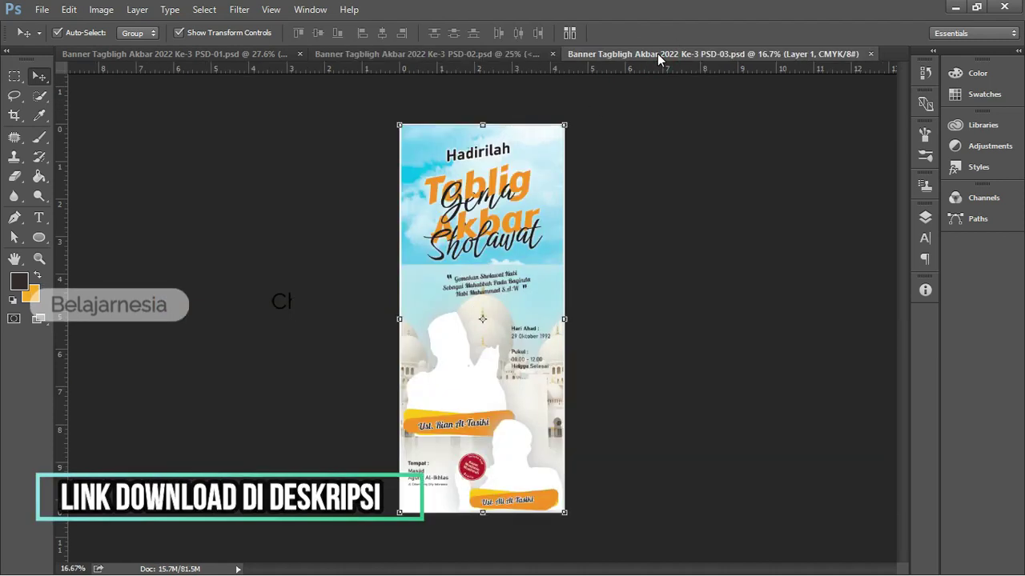
scroll(606, 146, up, 2)
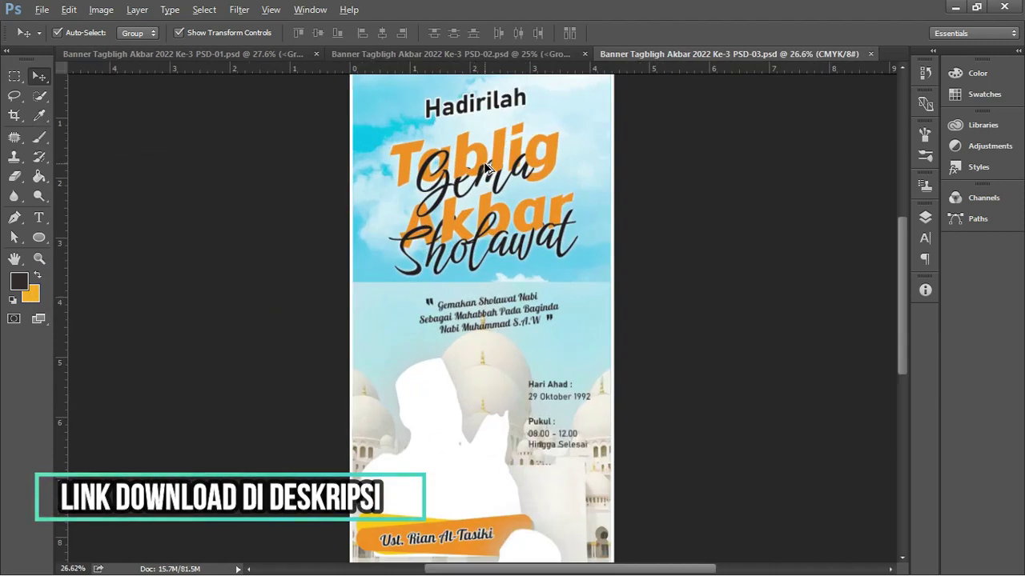
scroll(485, 164, up, 5)
scroll(487, 168, down, 1)
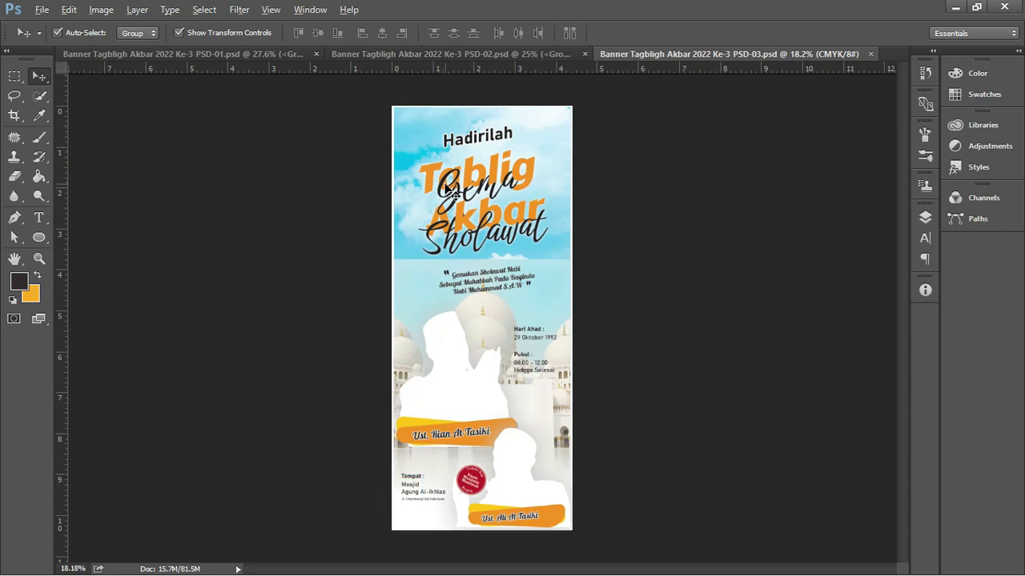
key(alt+Tab)
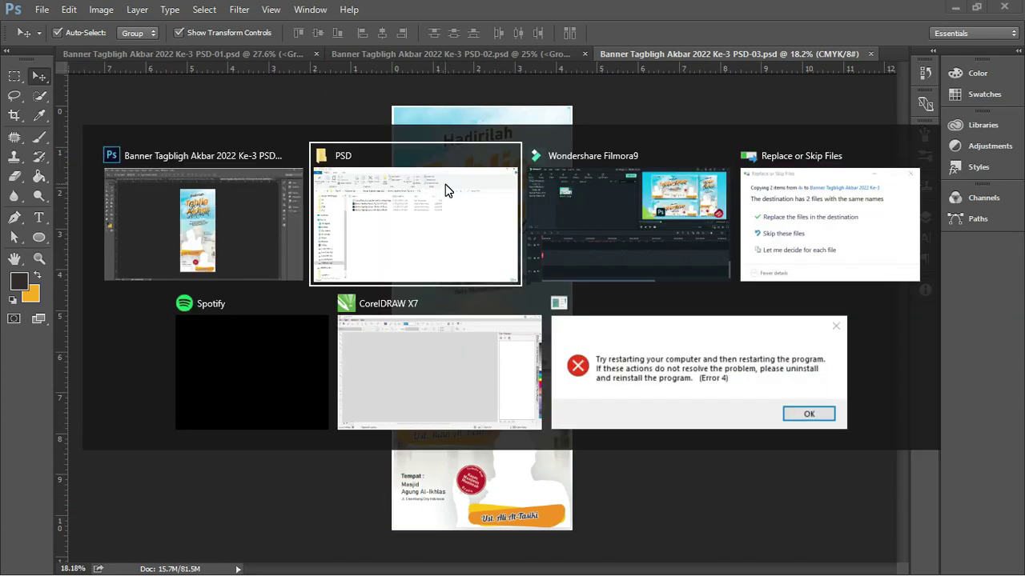
Switch to CorelDRAW, show the 1x2.cdr banner, and select its lens bitmap.
key(Tab)
key(Tab)
key(Tab)
key(Tab)
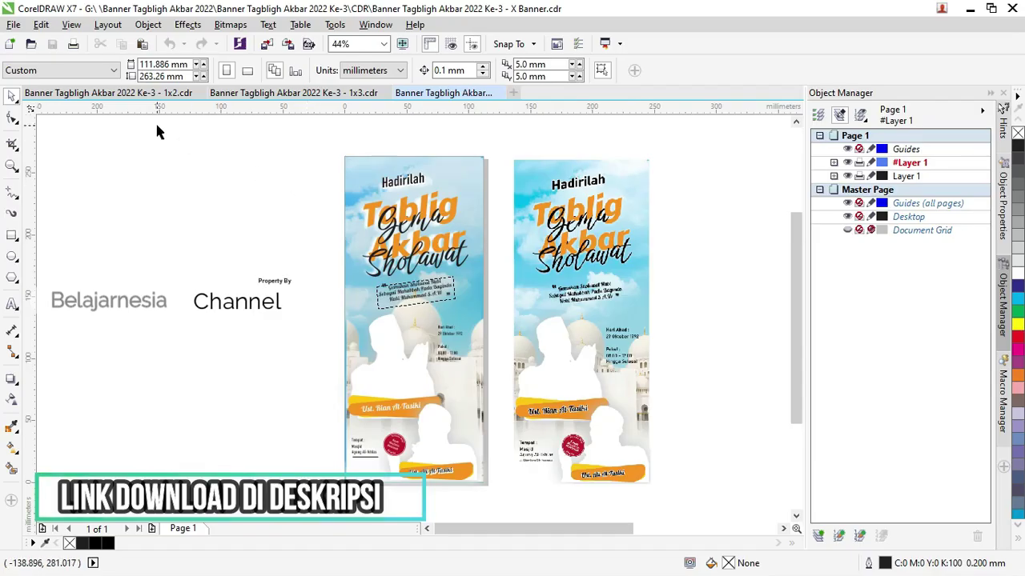
click(113, 94)
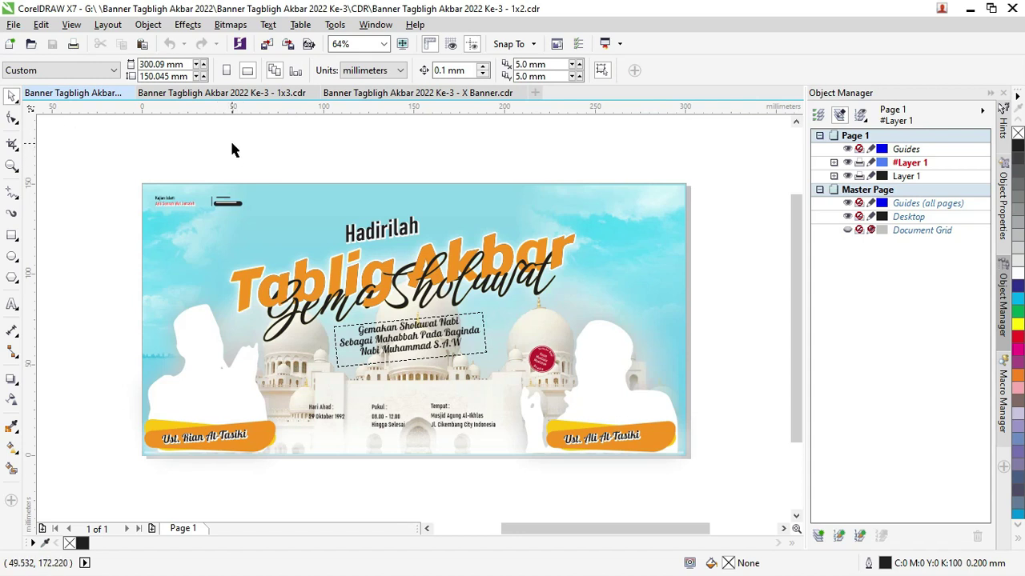
click(440, 146)
click(543, 193)
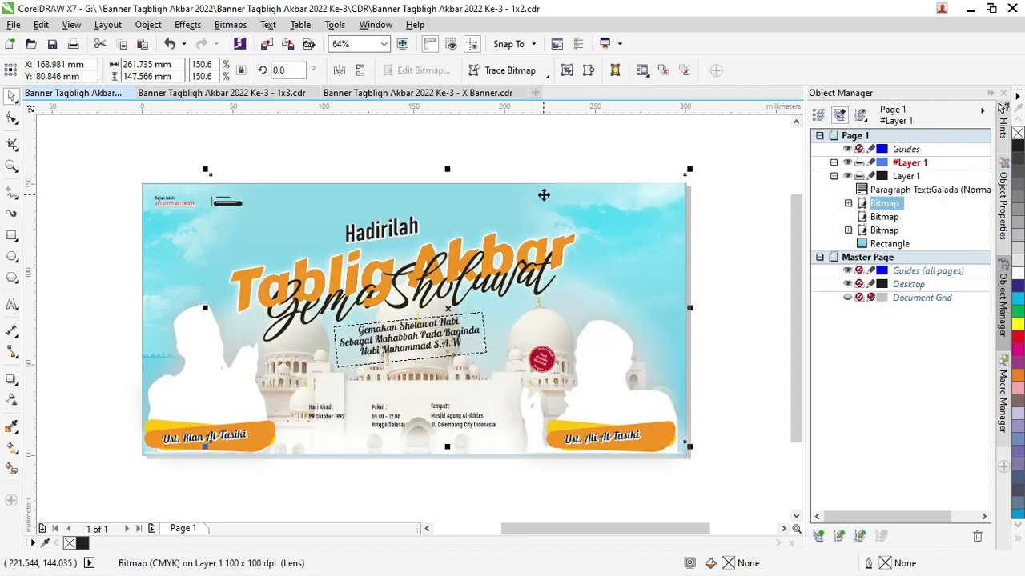
Shift the lens bitmap around the banner, then undo both moves with Ctrl+Z.
click(540, 162)
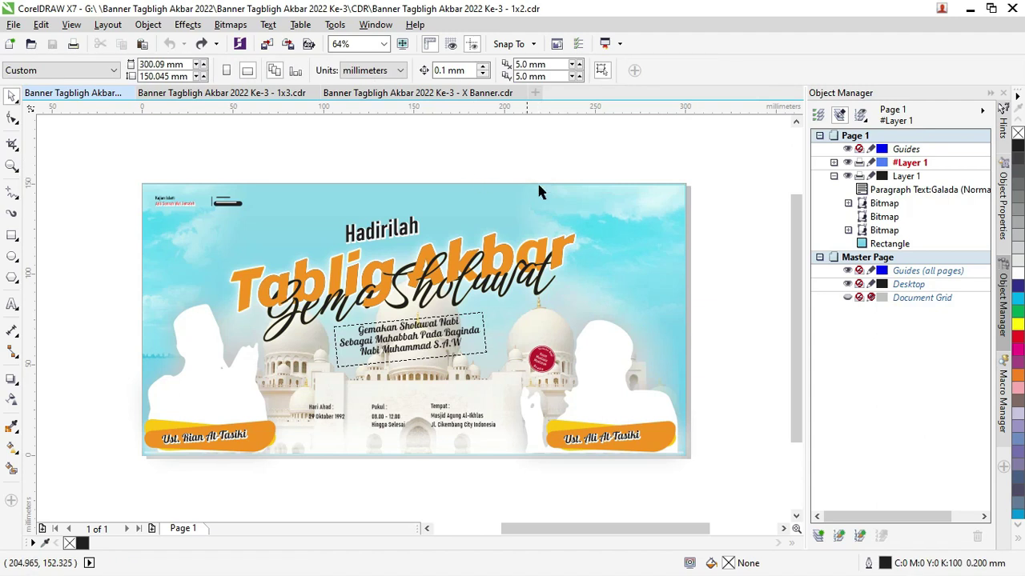
drag(580, 206, 613, 211)
scroll(470, 203, down, 2)
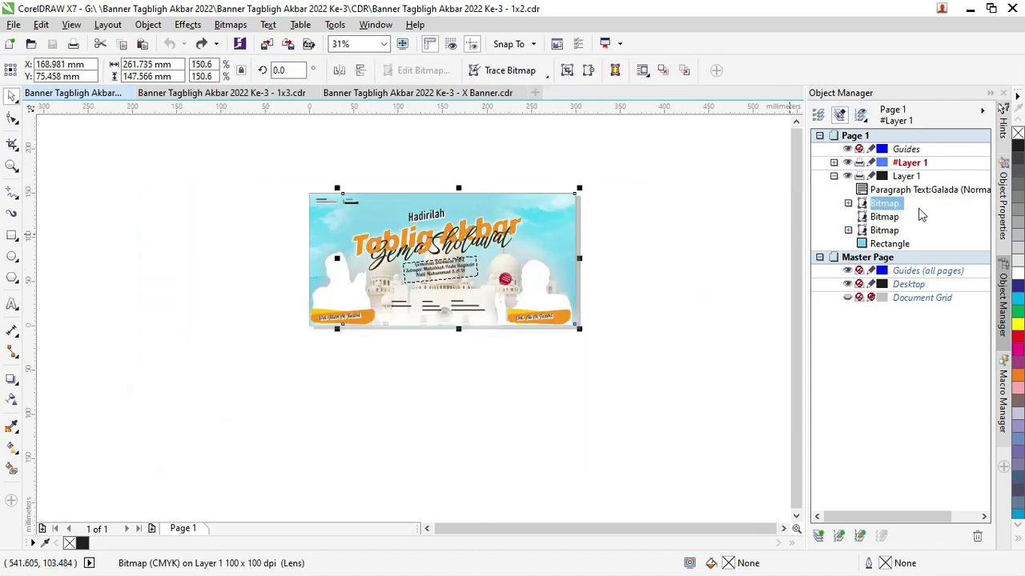
click(884, 217)
click(700, 195)
mouse_move(561, 205)
mouse_down()
mouse_move(584, 216)
mouse_move(600, 260)
mouse_up()
key(ctrl+z)
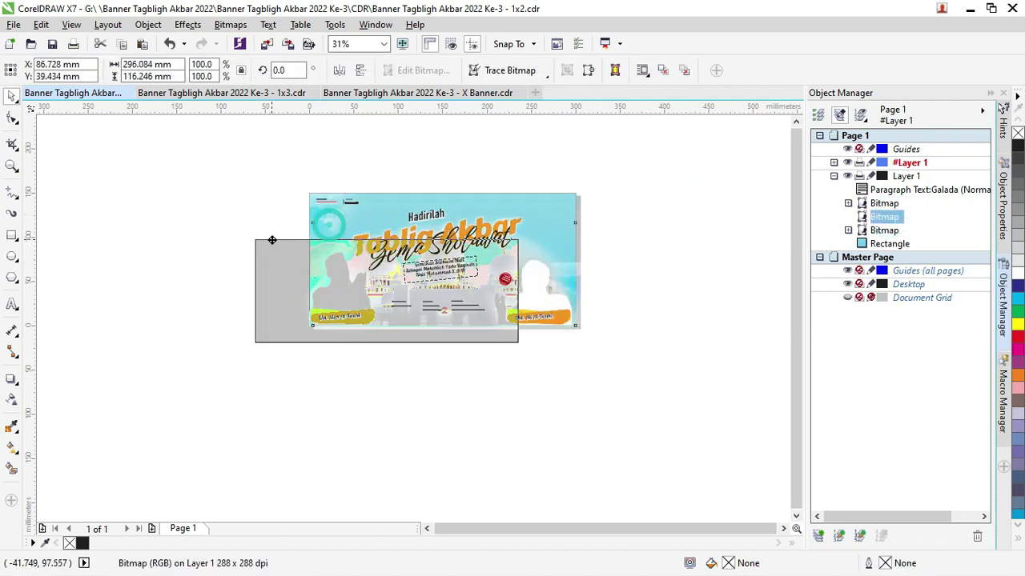
key(ctrl+z)
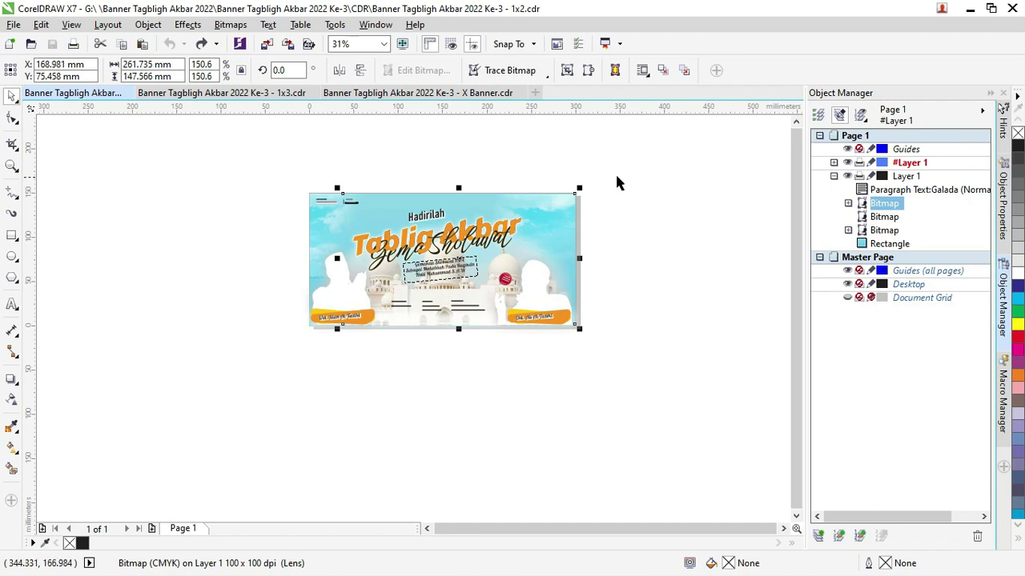
Reselect the lens bitmap and undo again to keep it in its original place.
click(616, 177)
scroll(549, 176, up, 2)
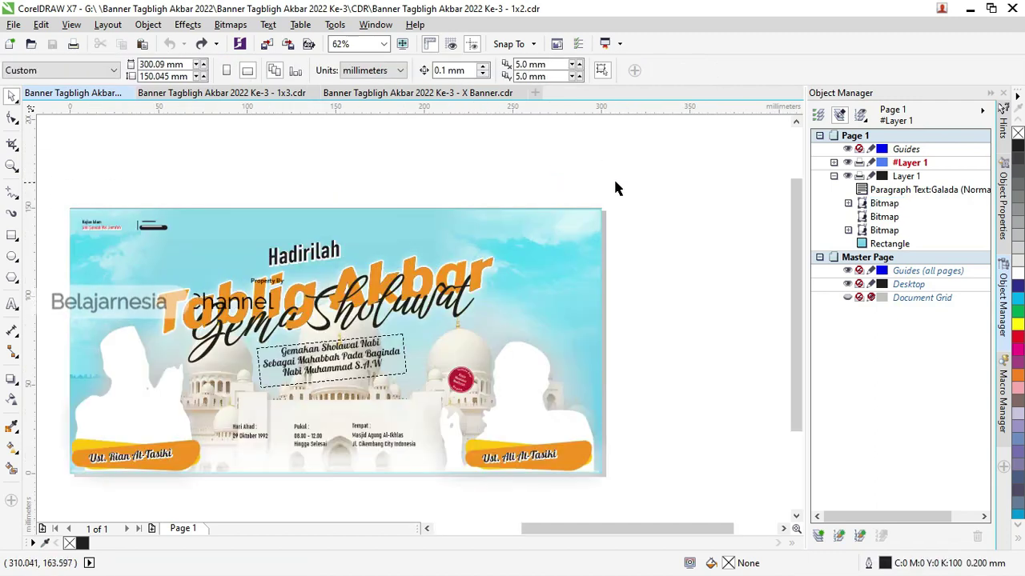
click(575, 211)
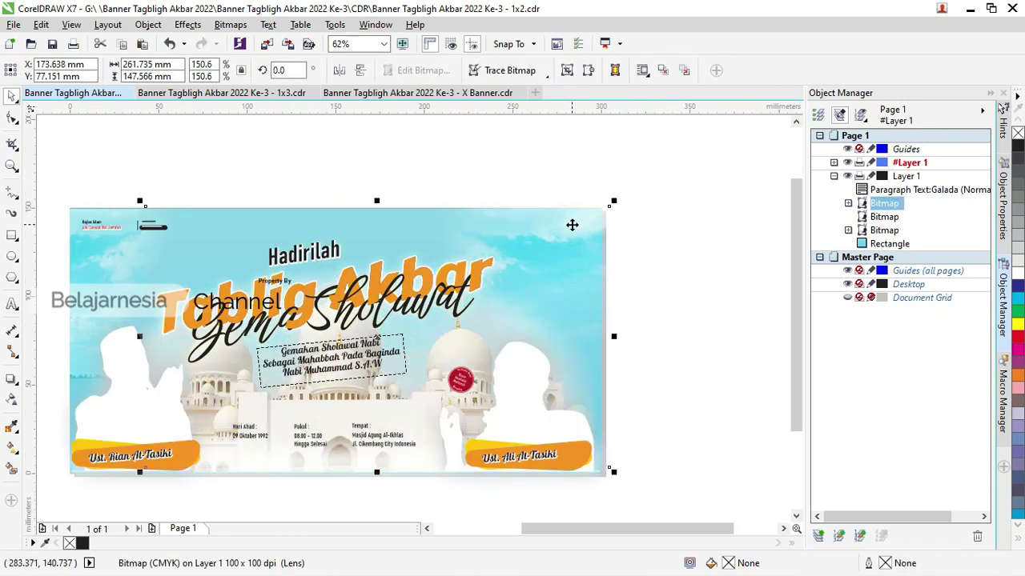
key(ctrl+z)
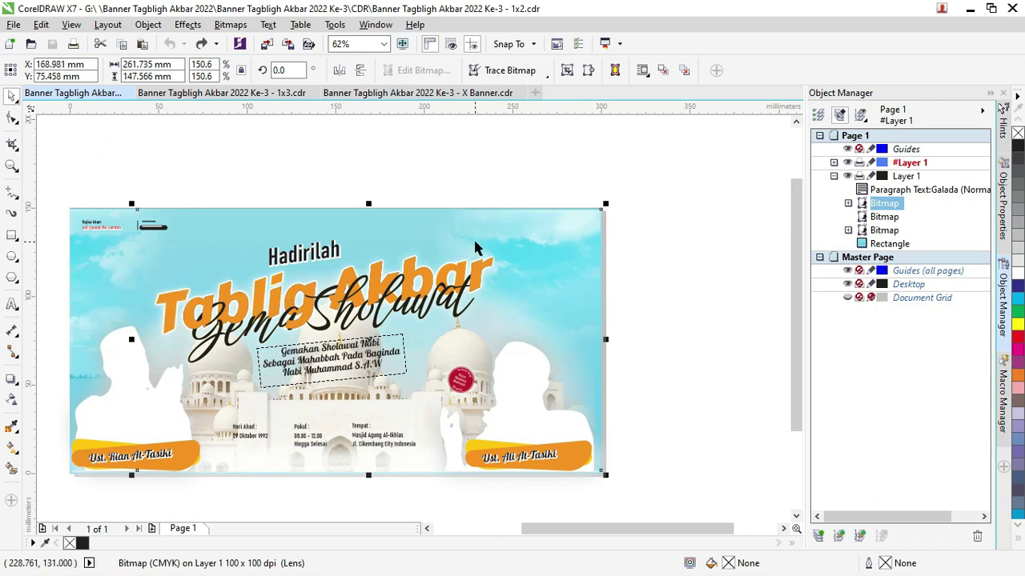
scroll(519, 229, down, 2)
click(519, 229)
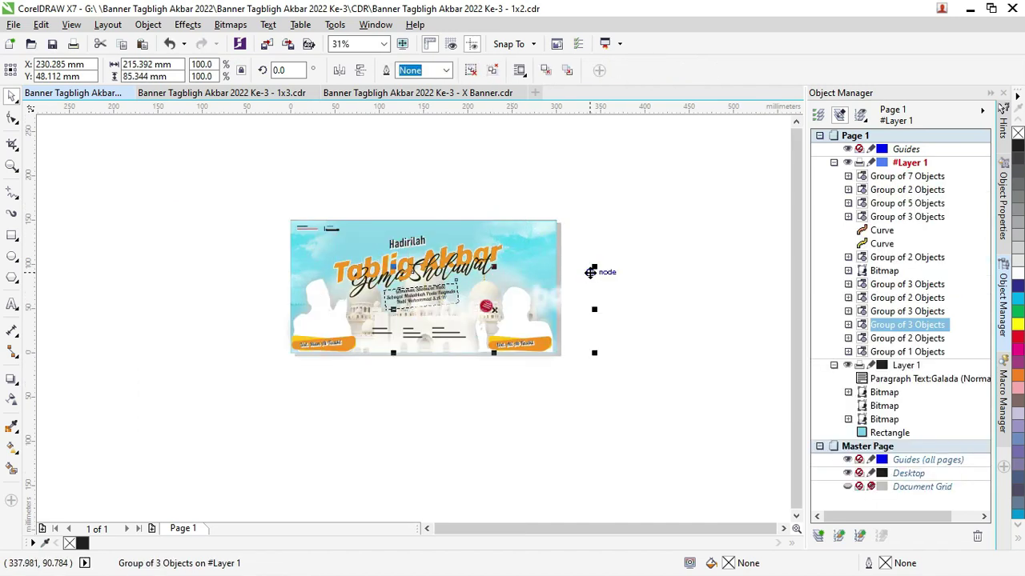
click(601, 256)
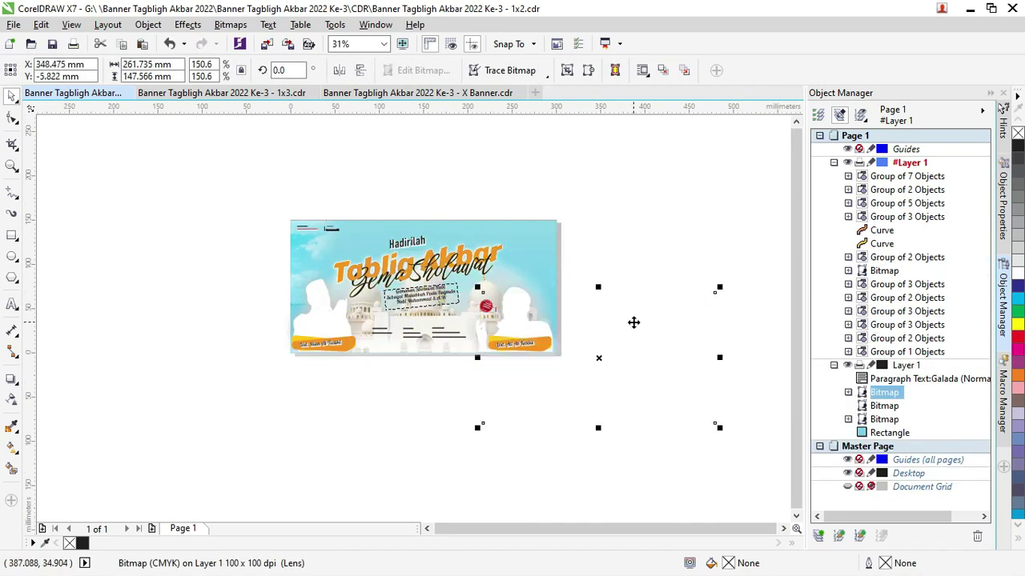
key(ctrl+z)
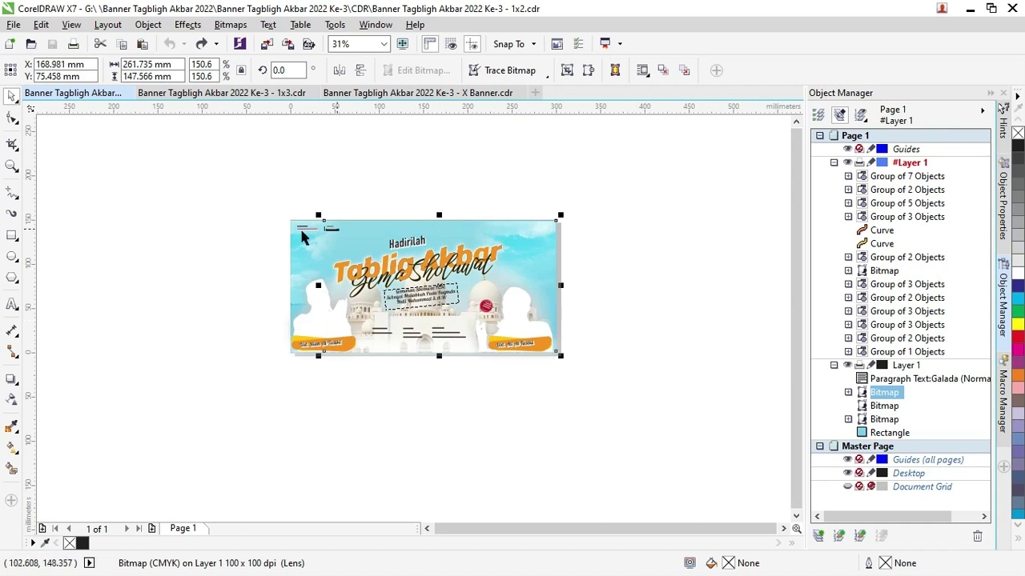
Try the Transparency tool, then draw a large rectangle enclosing the whole banner.
click(10, 400)
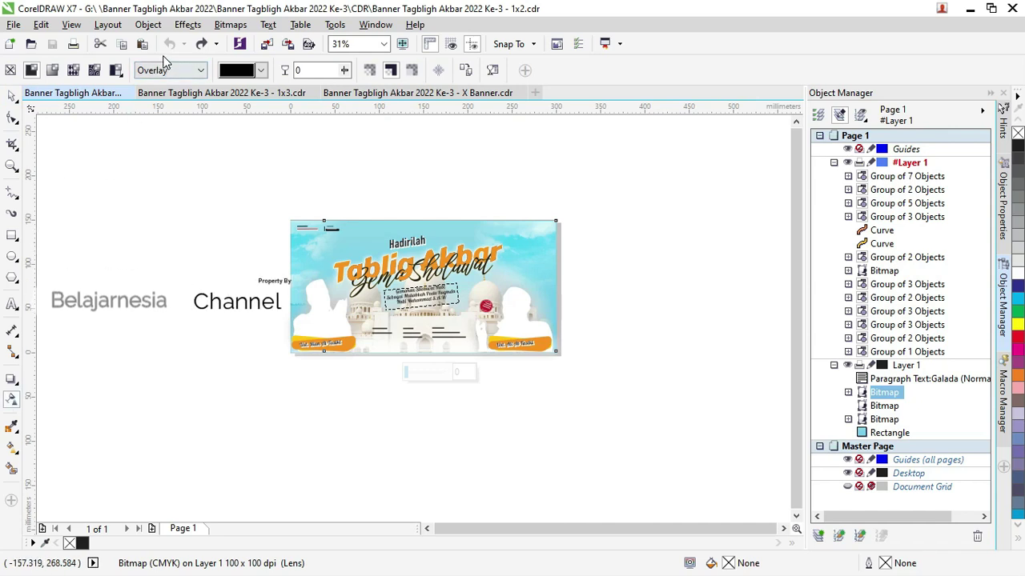
click(11, 95)
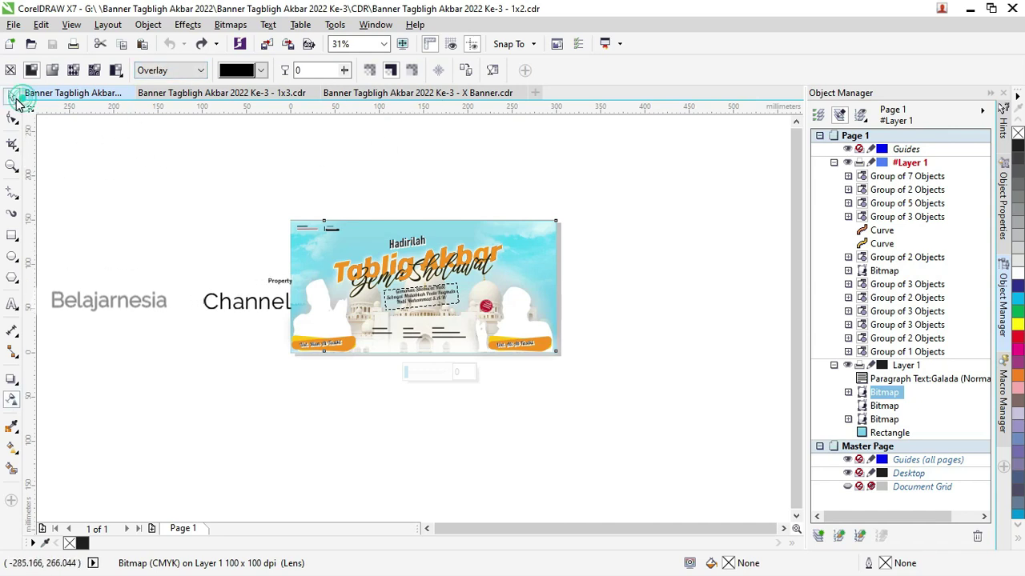
click(12, 235)
drag(169, 166, 672, 450)
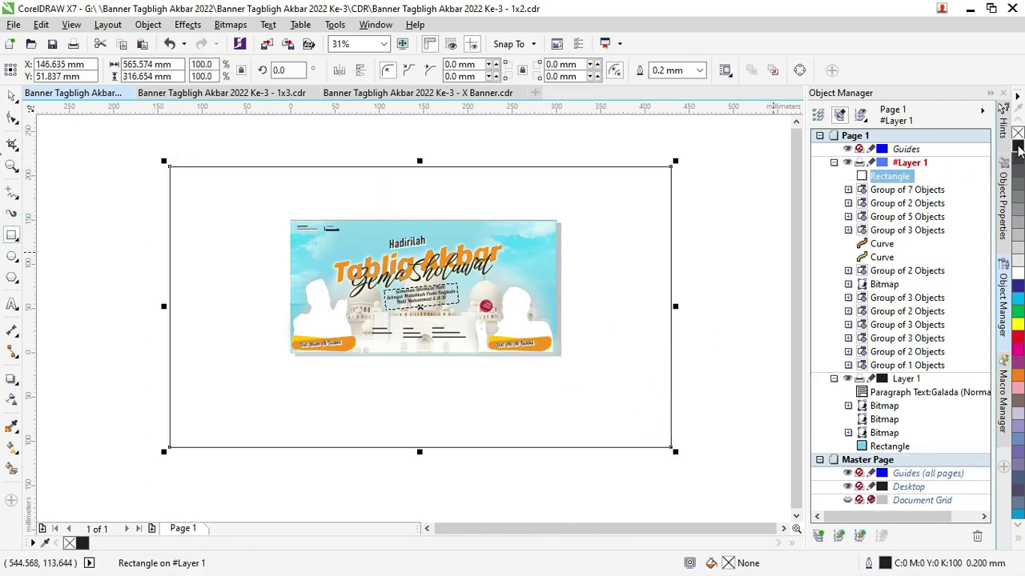
Give the rectangle a black fill and no outline, and send it To Back of Page.
click(1018, 139)
right_click(1016, 133)
click(12, 96)
right_click(423, 229)
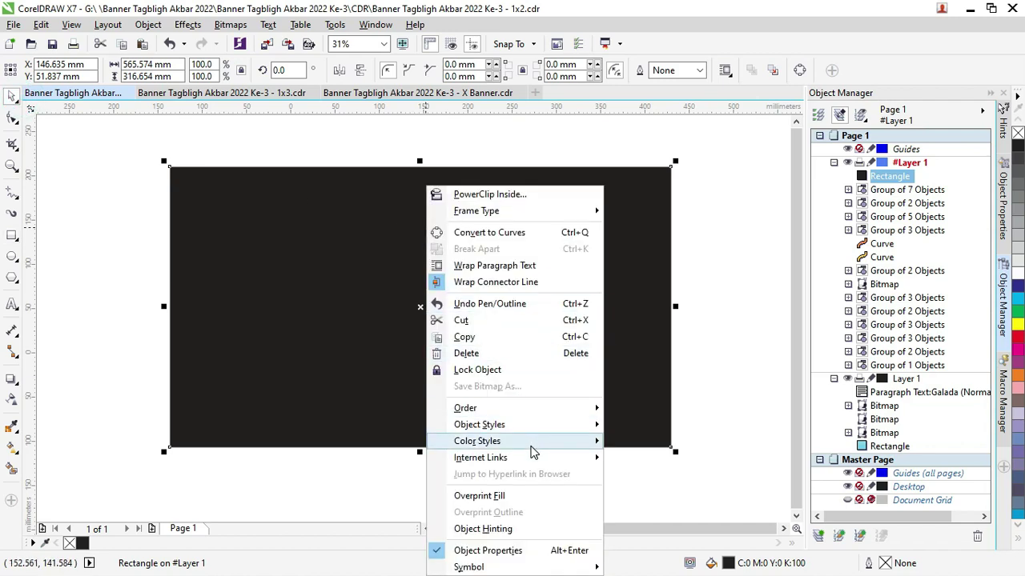
click(498, 412)
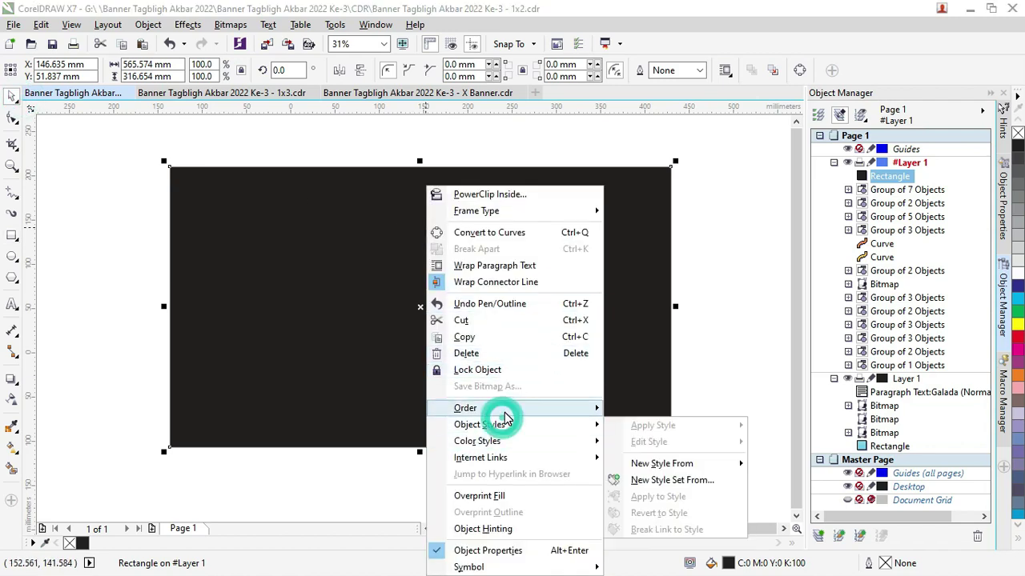
click(647, 425)
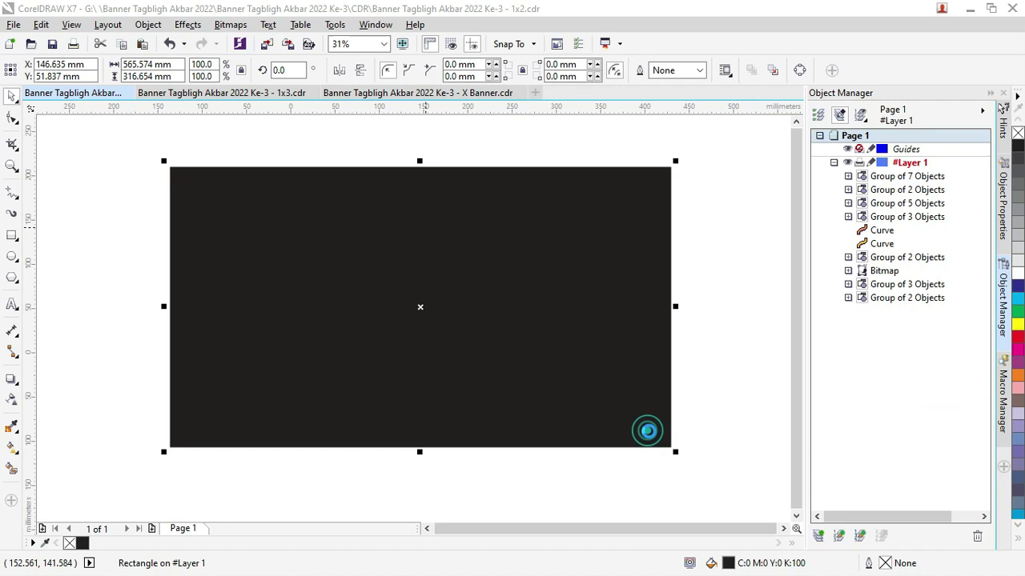
click(720, 269)
click(624, 263)
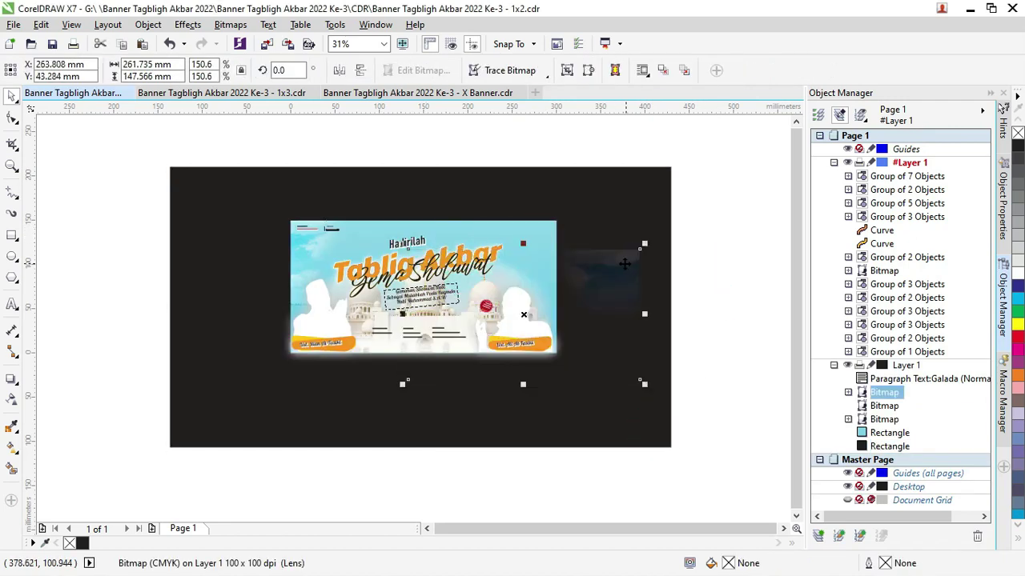
Move the dark bitmap up-right and keep the black rectangle behind the banner.
scroll(617, 264, up, 2)
drag(578, 249, 618, 239)
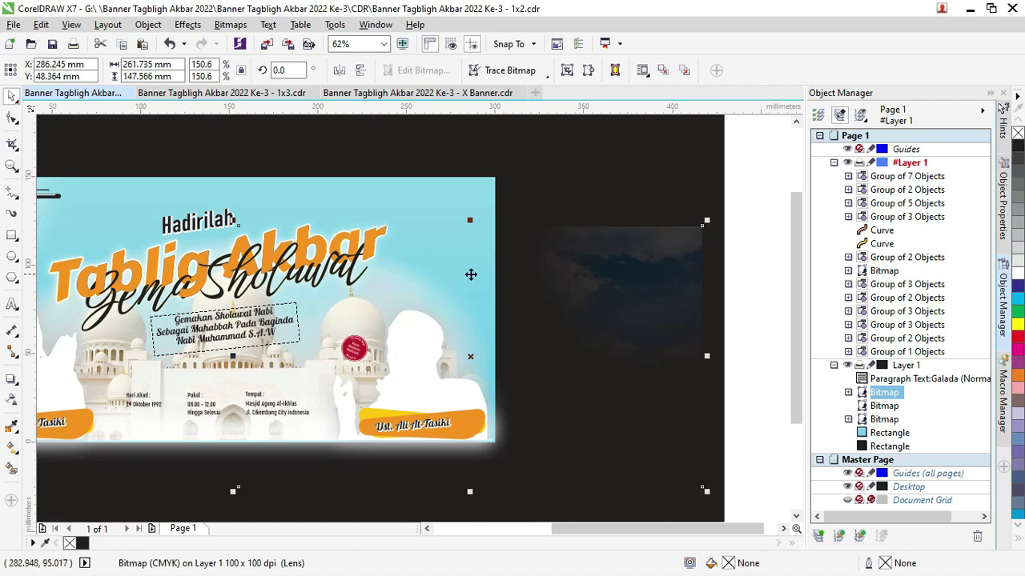
click(505, 210)
key(ctrl+Home)
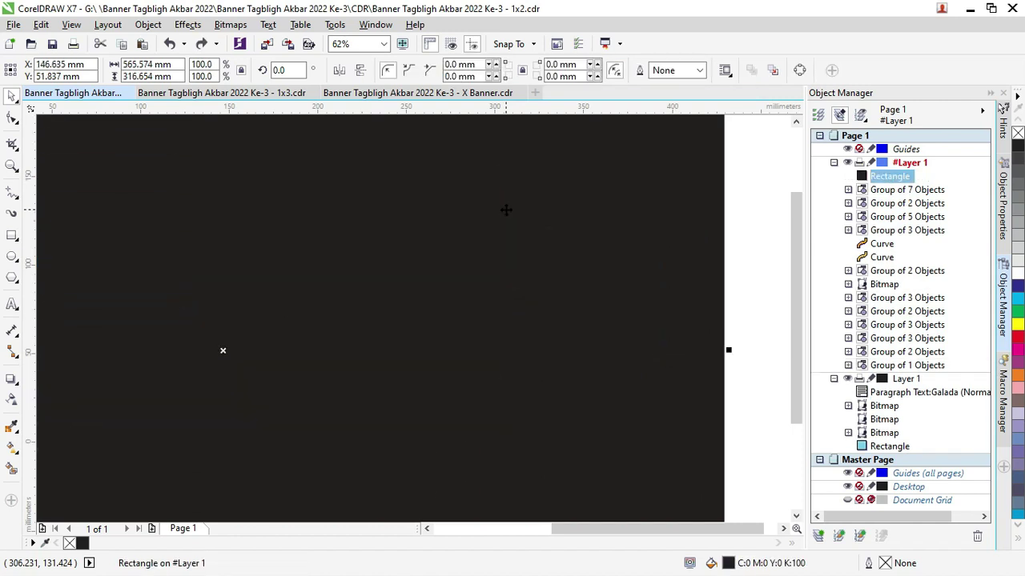
key(ctrl+End)
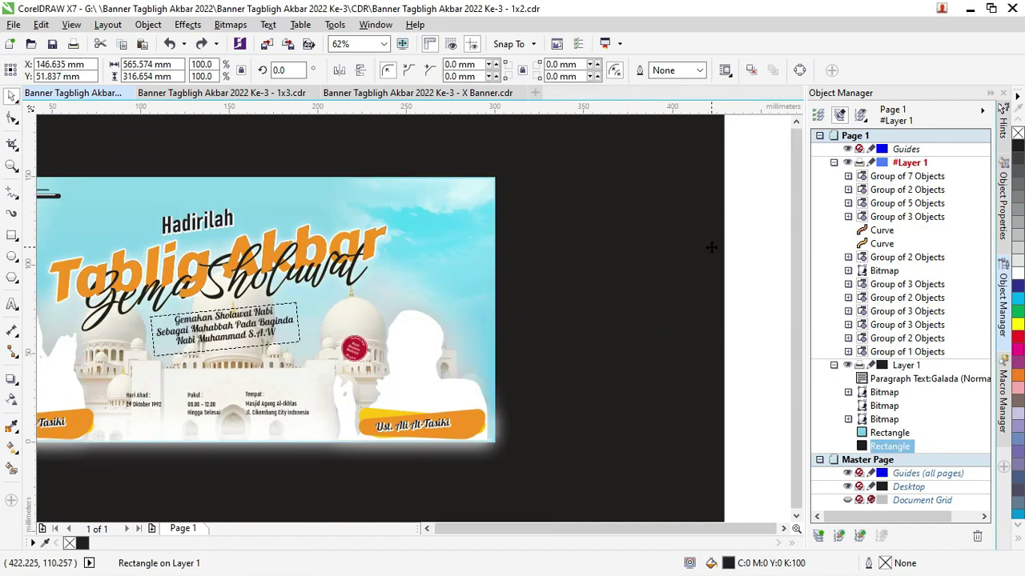
scroll(704, 244, down, 2)
click(743, 231)
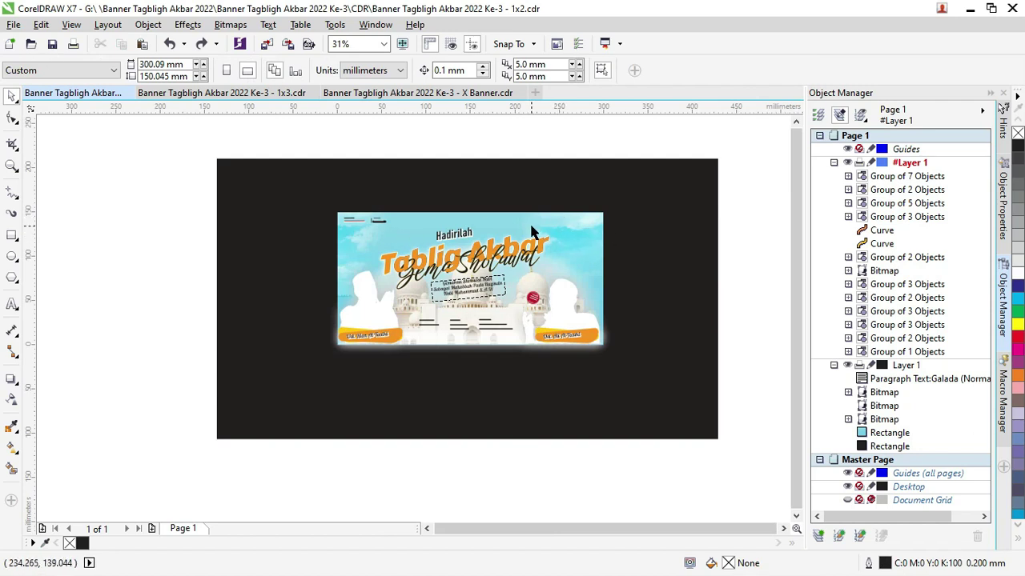
Reposition the mosque silhouette bitmap and check the lens bitmap at the banner's top-left.
click(10, 400)
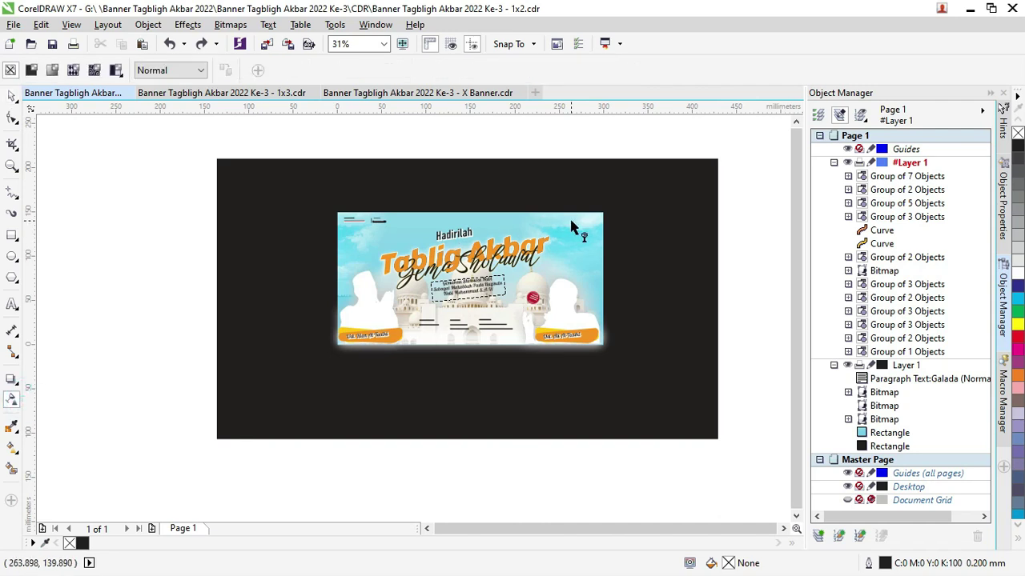
click(11, 96)
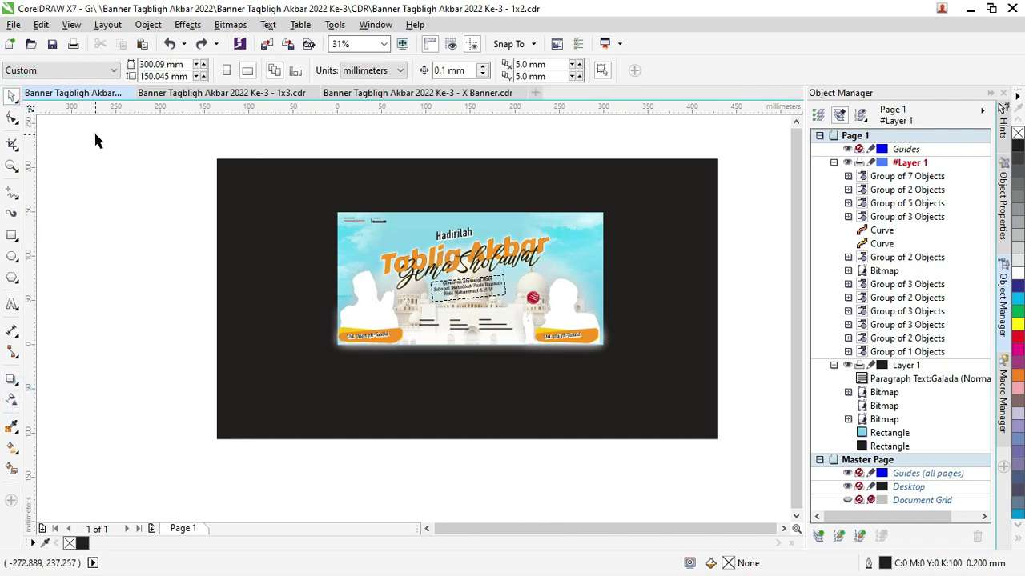
click(334, 244)
mouse_move(333, 245)
mouse_down()
mouse_move(362, 262)
mouse_move(275, 241)
mouse_up()
click(359, 206)
scroll(275, 241, up, 3)
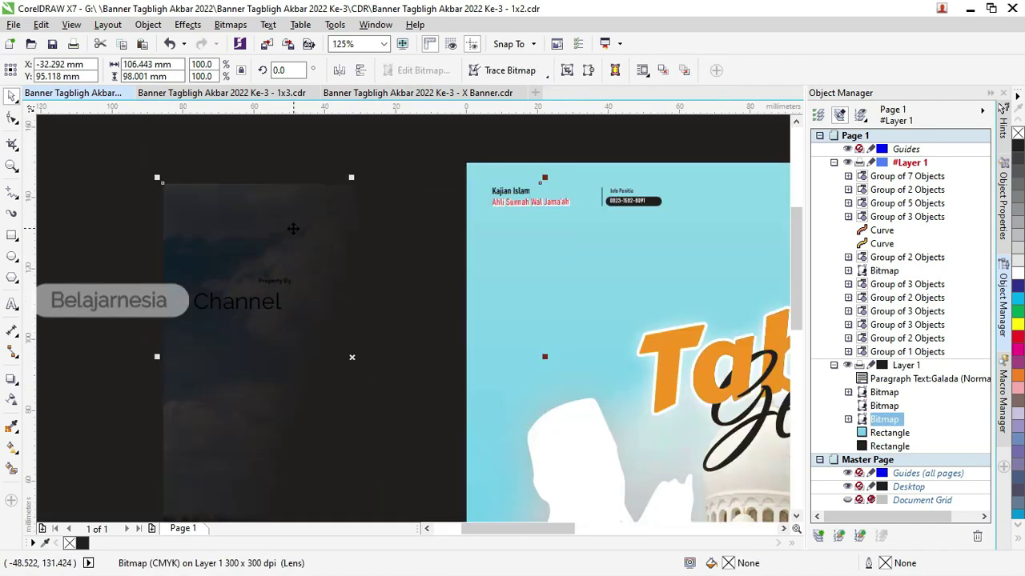
scroll(285, 228, down, 3)
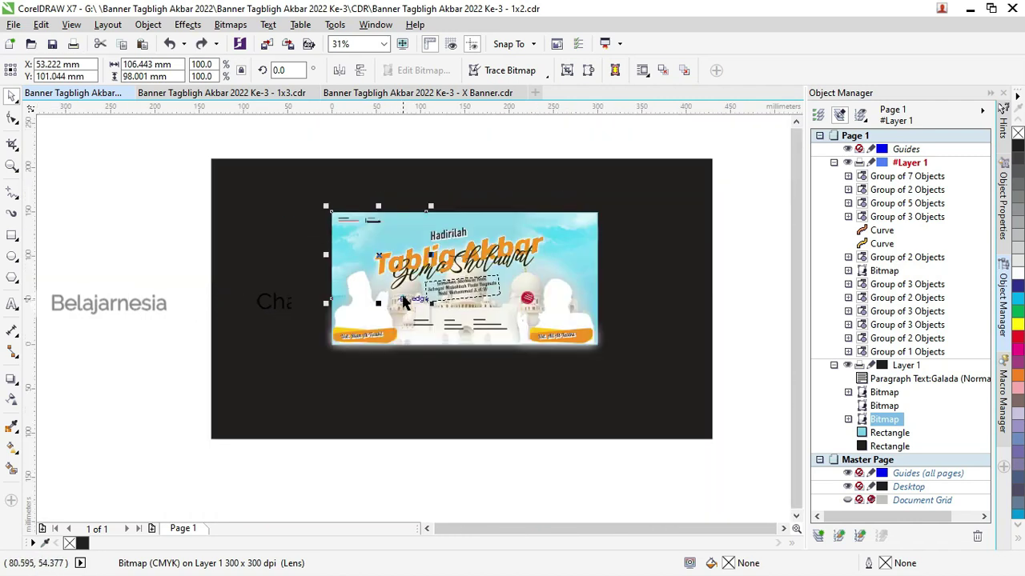
click(306, 270)
Move the right speaker's silhouette group off the banner to the lower right.
click(409, 288)
mouse_move(408, 288)
mouse_down()
mouse_move(354, 310)
mouse_move(408, 289)
mouse_up()
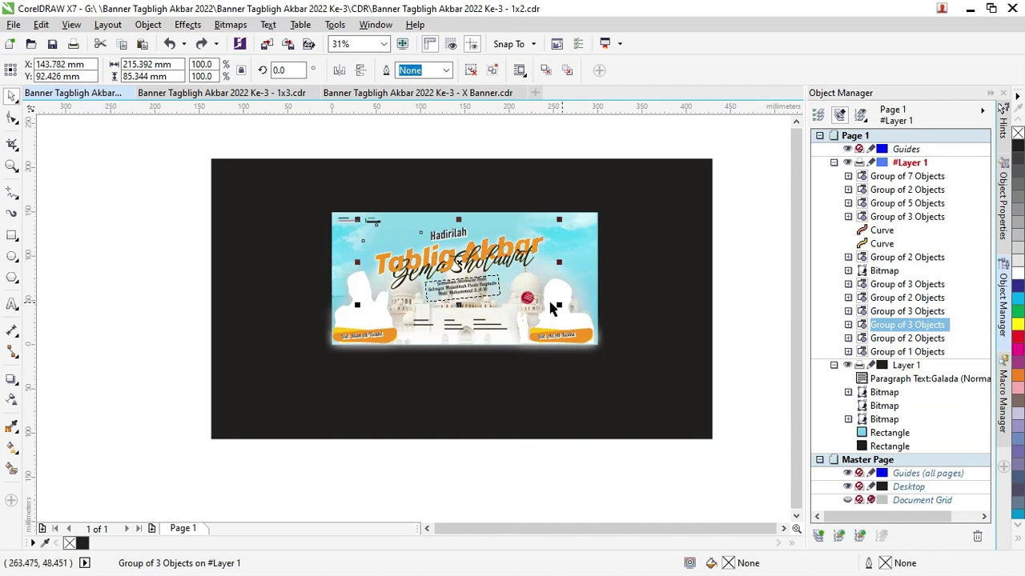
scroll(517, 300, up, 2)
scroll(516, 300, up, 2)
scroll(516, 300, down, 4)
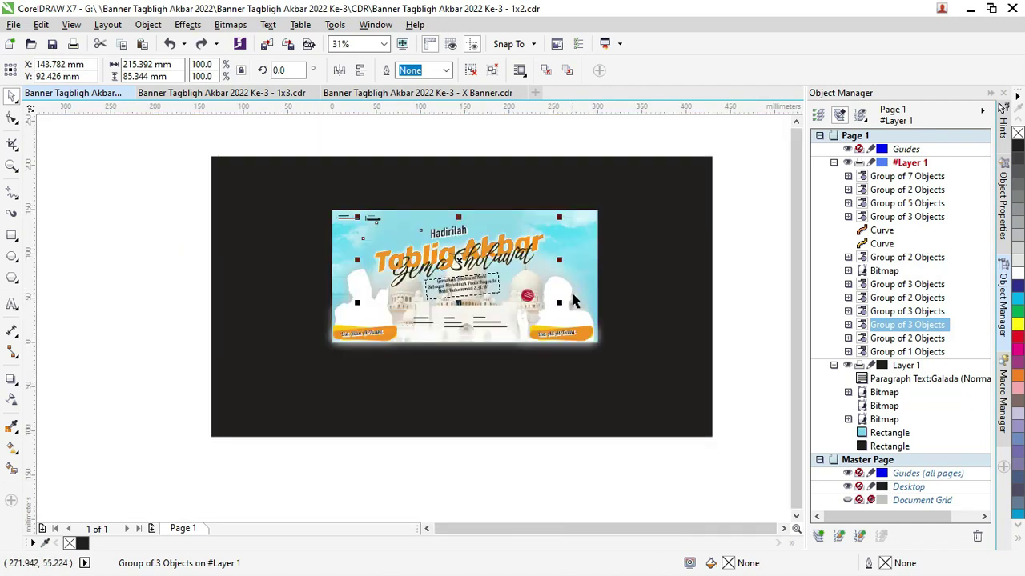
click(590, 318)
drag(583, 313, 647, 360)
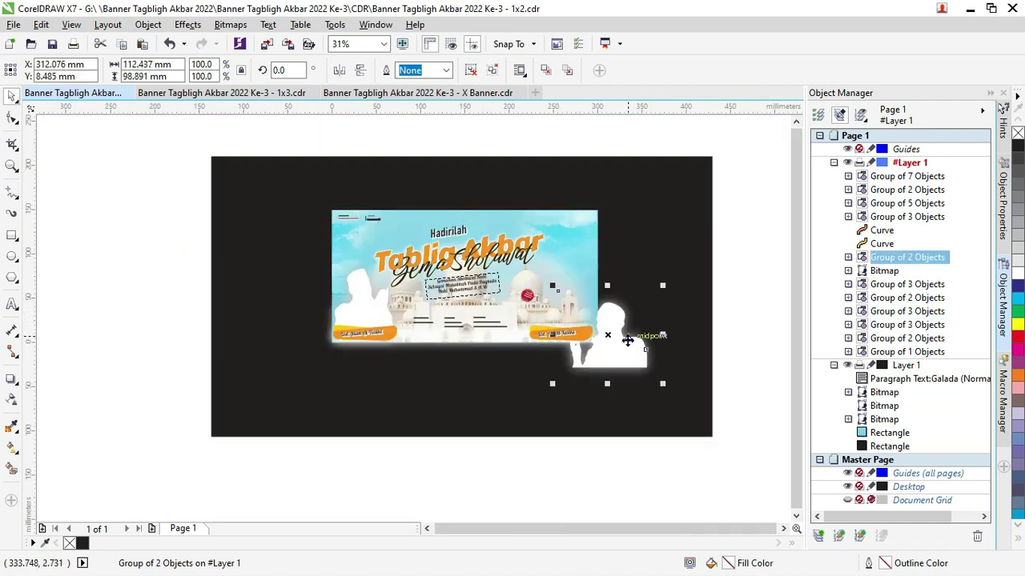
Ungroup the silhouette, delete its blurred glow bitmap, and select the white curve.
right_click(648, 361)
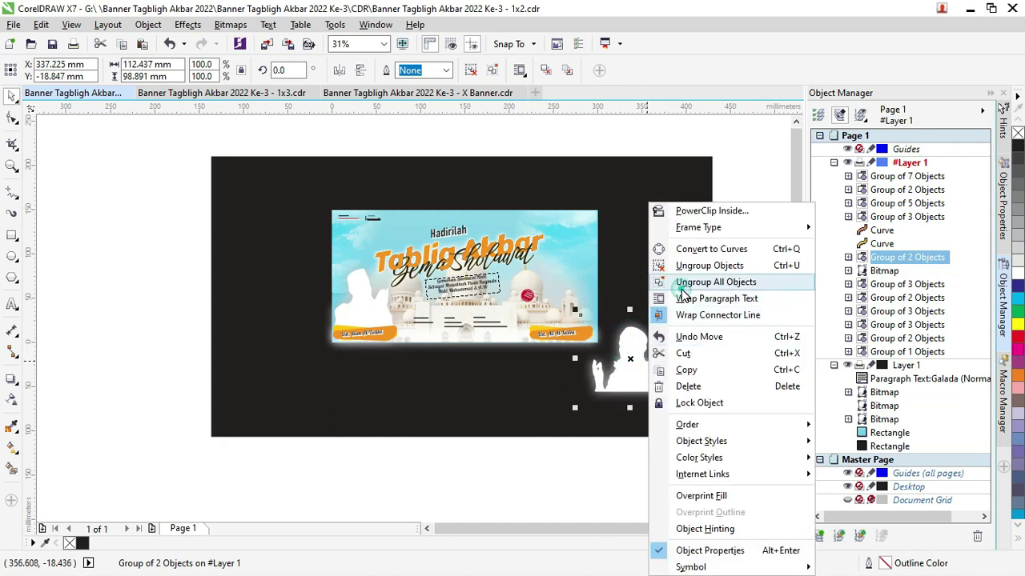
click(709, 282)
drag(687, 336, 687, 290)
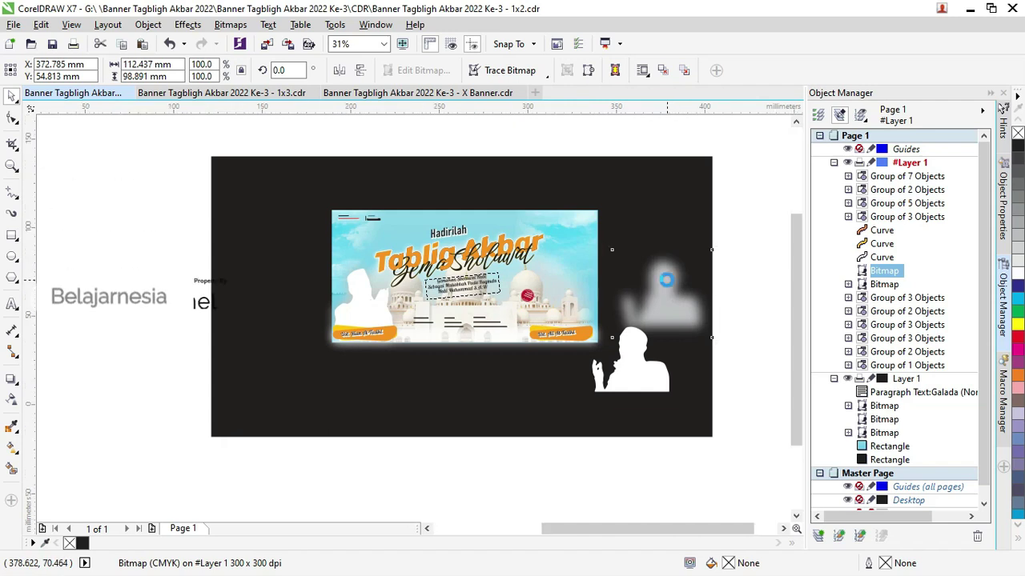
scroll(663, 278, up, 2)
scroll(642, 307, down, 2)
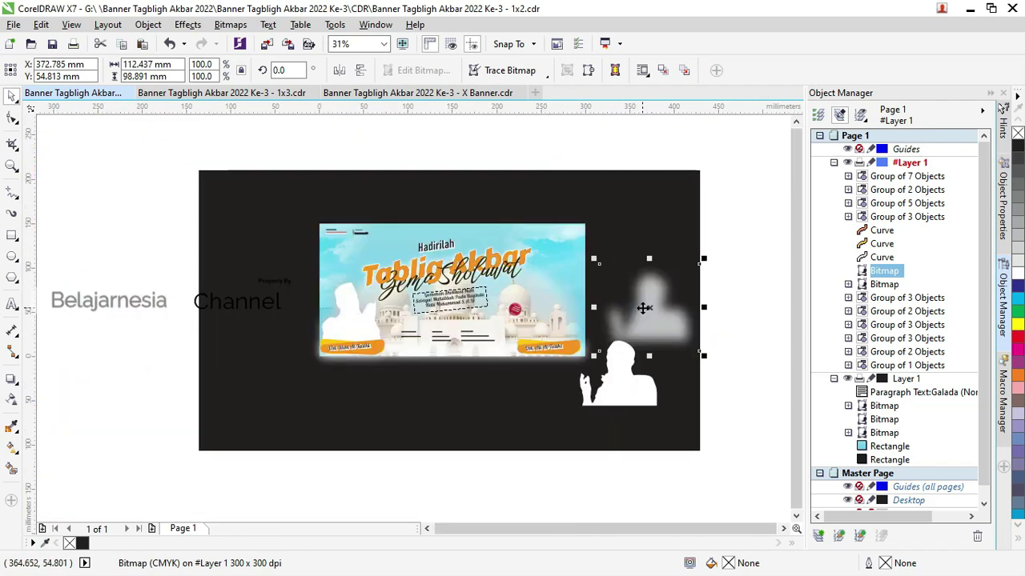
key(Delete)
click(617, 366)
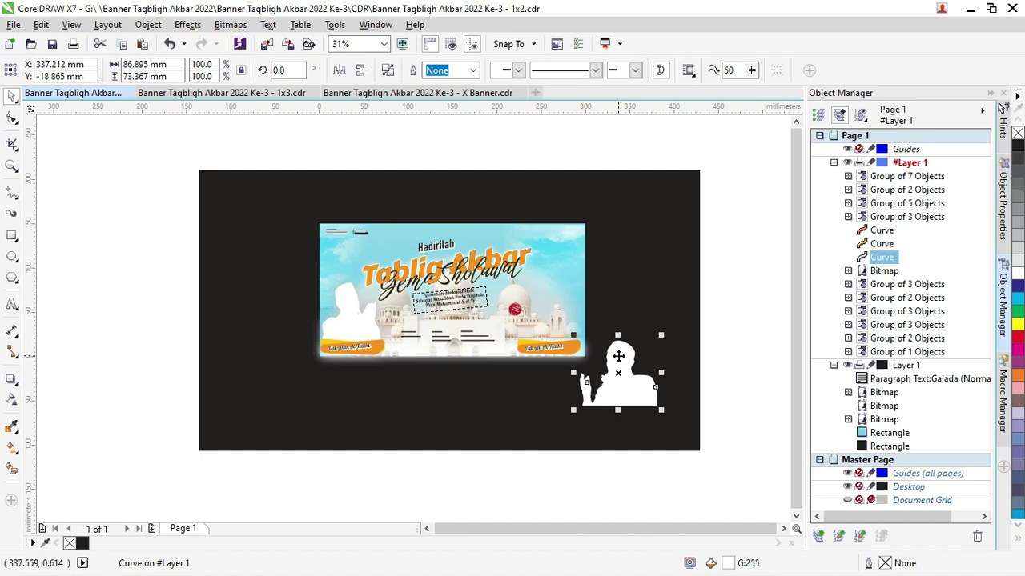
scroll(618, 356, up, 2)
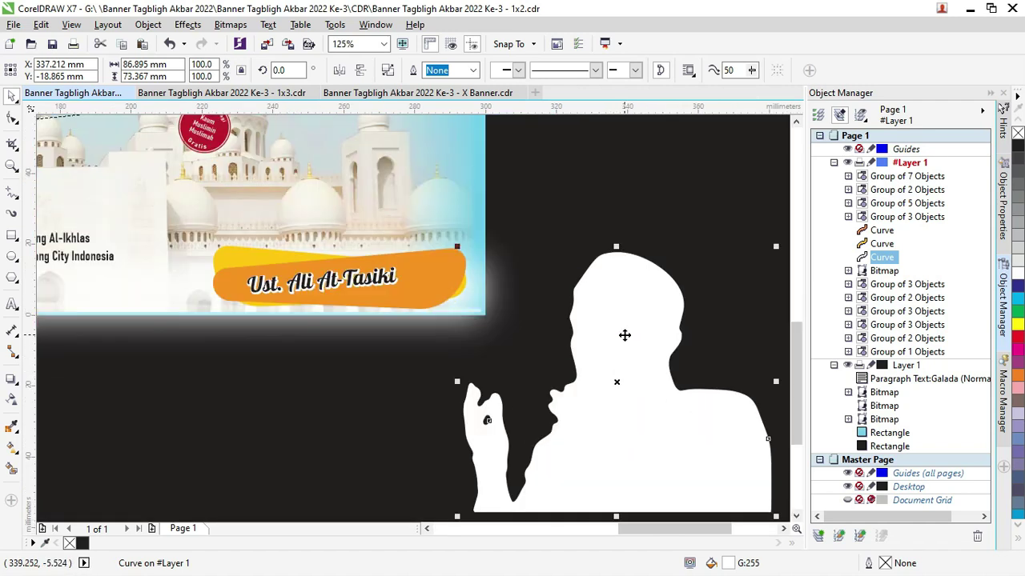
scroll(622, 337, down, 1)
click(238, 27)
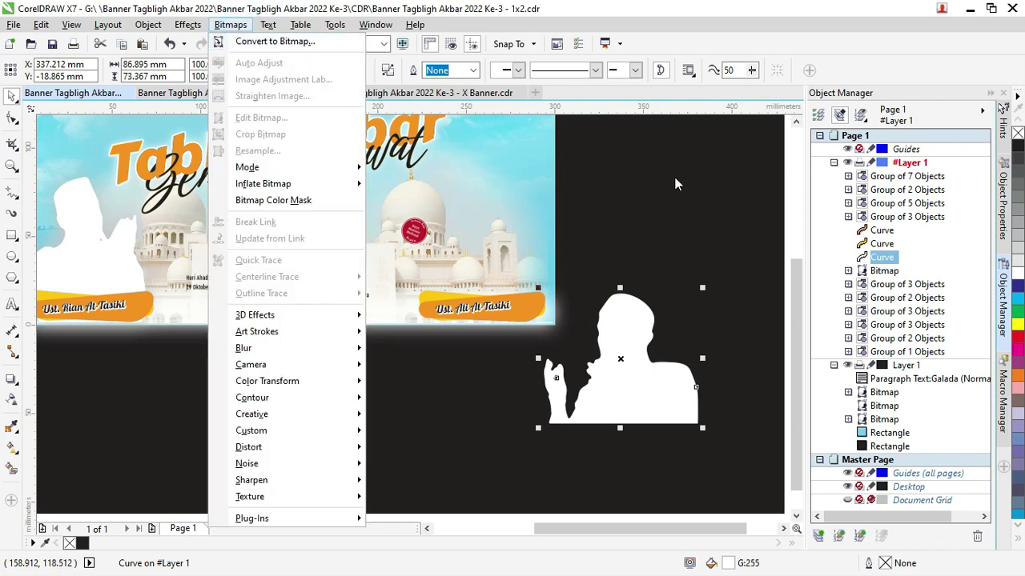
Convert the white silhouette curve to a 300 dpi CMYK bitmap with transparent background.
click(636, 322)
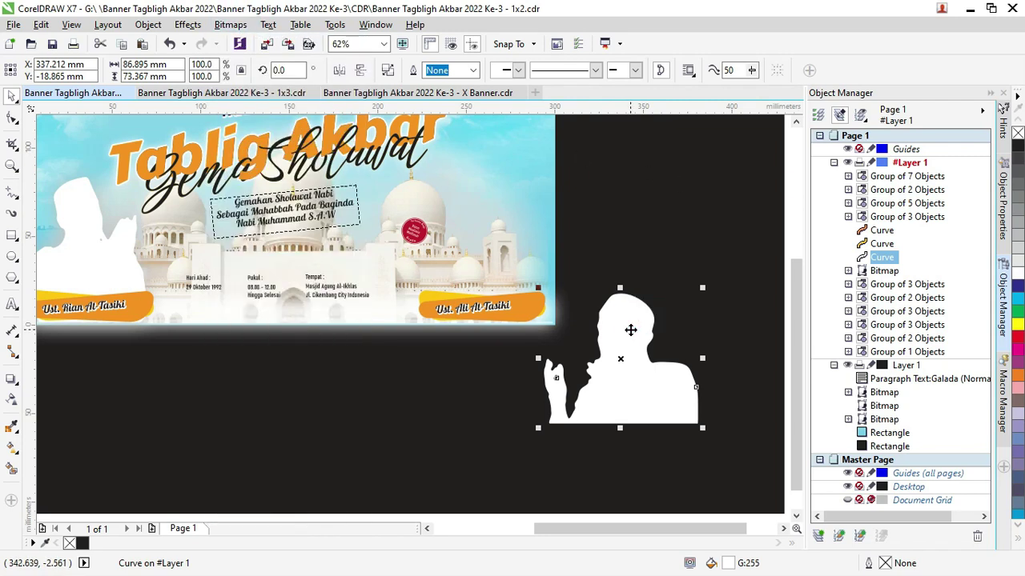
drag(627, 335, 679, 229)
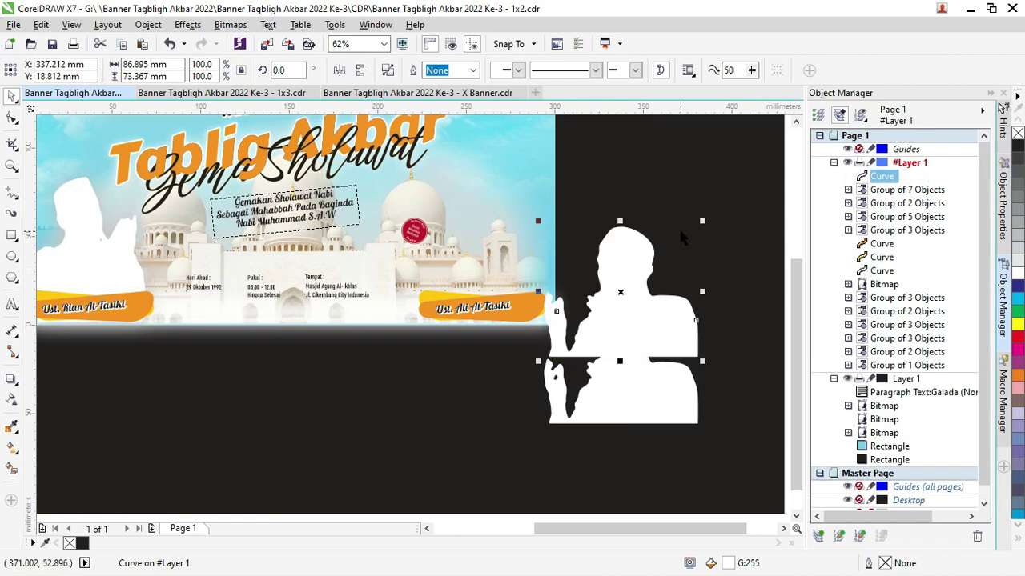
key(ctrl+z)
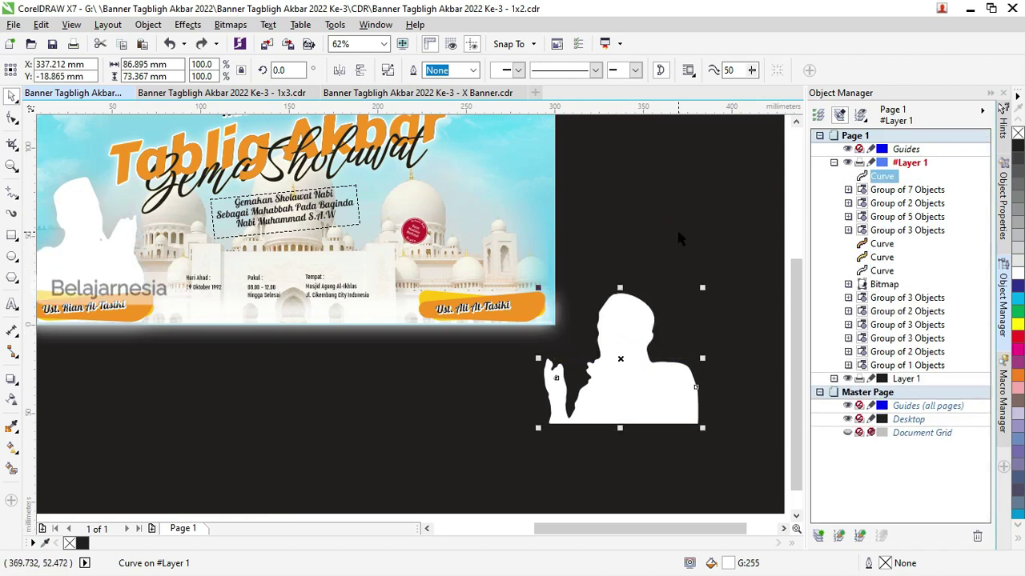
click(230, 25)
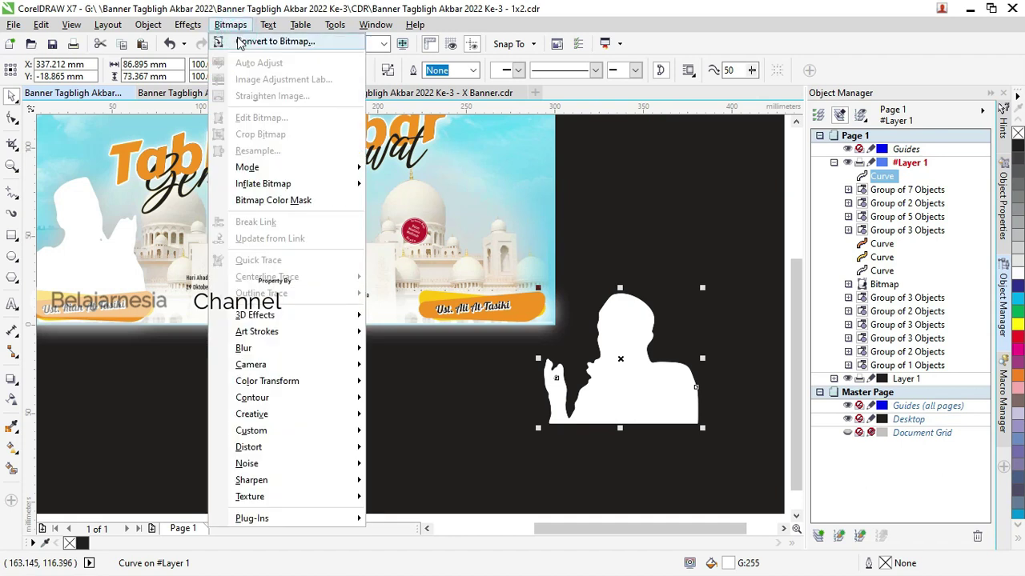
click(242, 41)
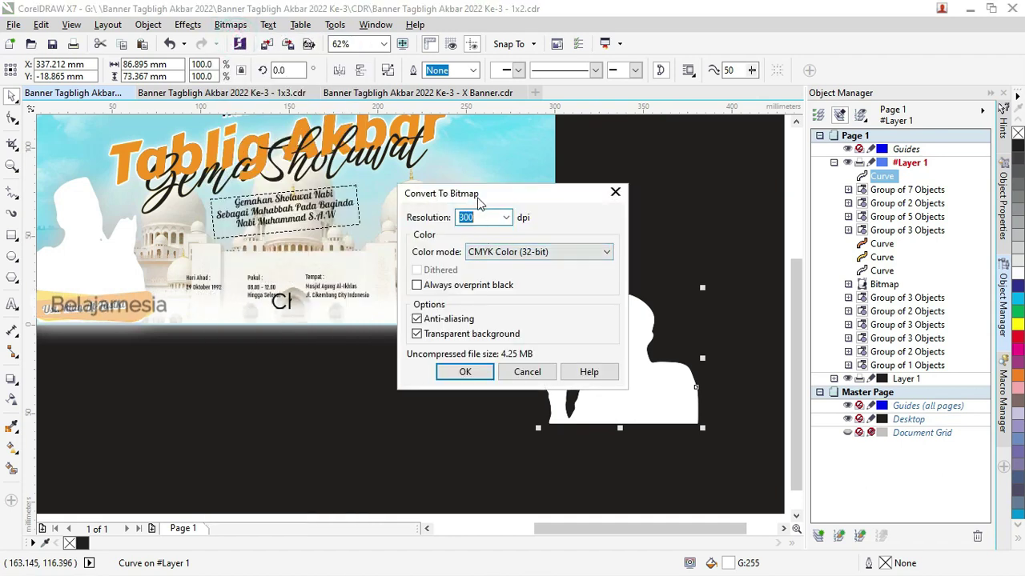
drag(486, 200, 366, 176)
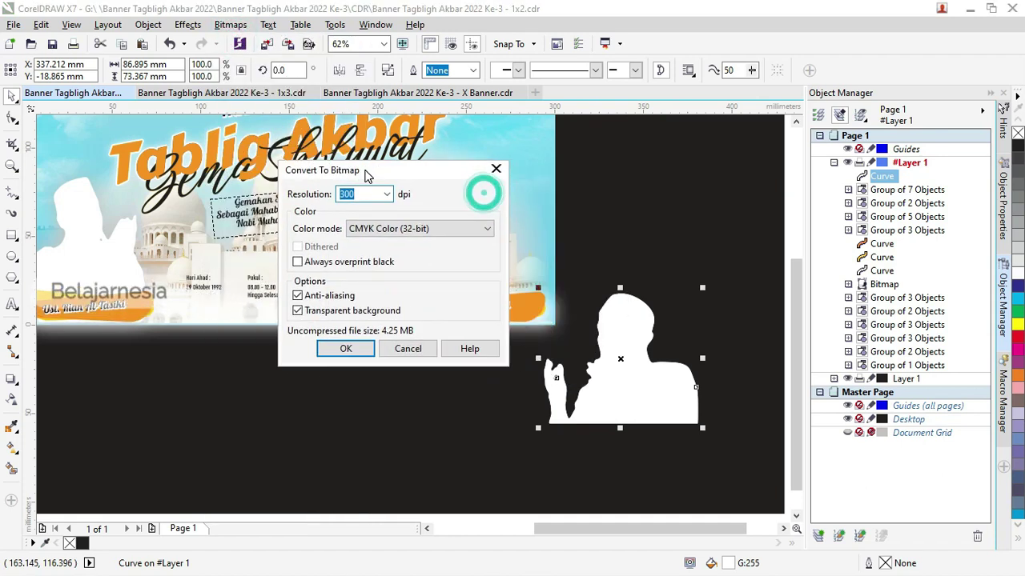
click(358, 353)
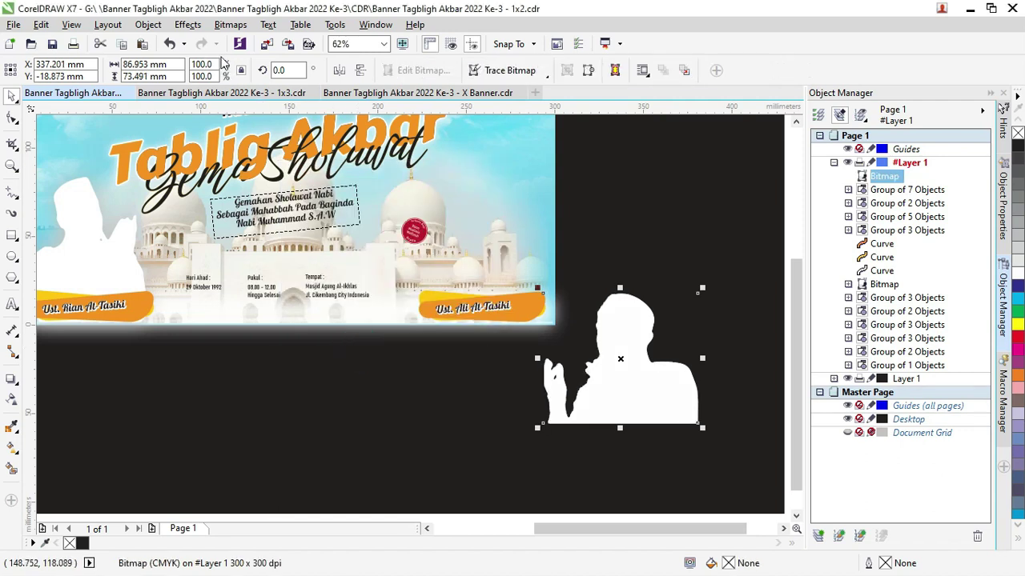
click(229, 25)
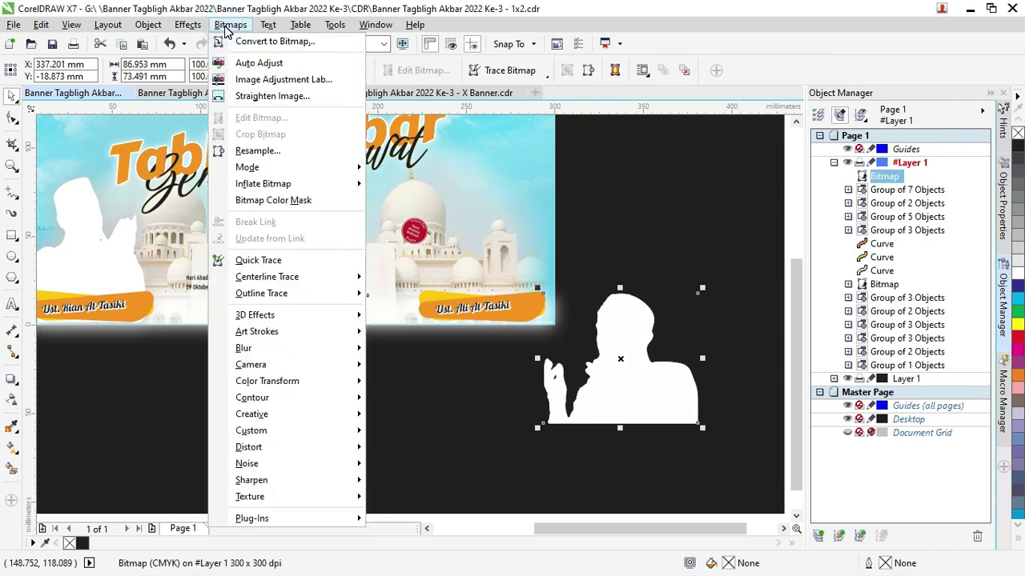
Apply a Gaussian Blur with a 52-pixel radius to the silhouette bitmap.
mouse_move(243, 348)
click(413, 368)
click(496, 243)
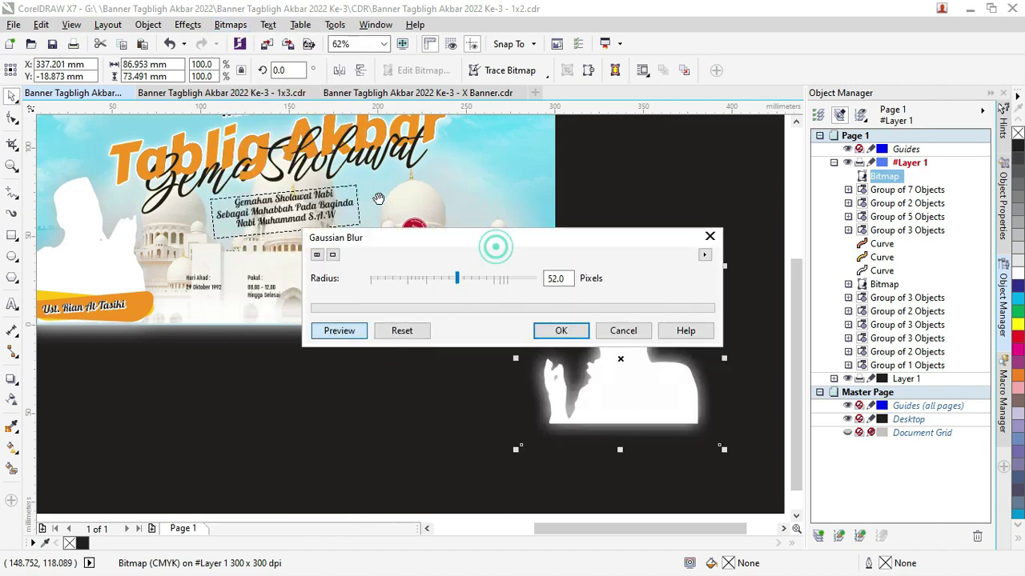
drag(526, 252, 348, 142)
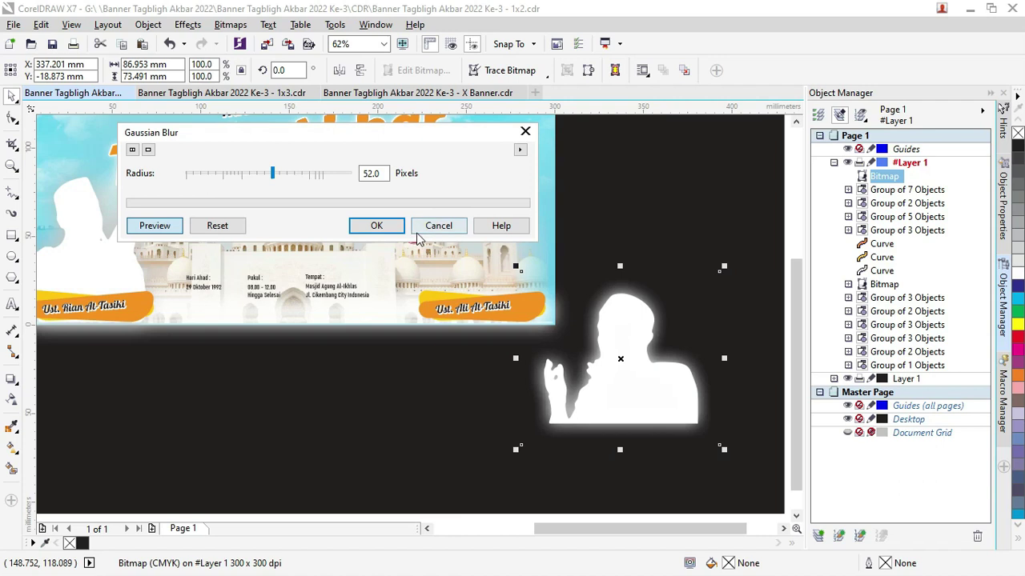
click(373, 225)
Select the blurred silhouette bitmap with its partner object and regroup them on the banner.
click(641, 221)
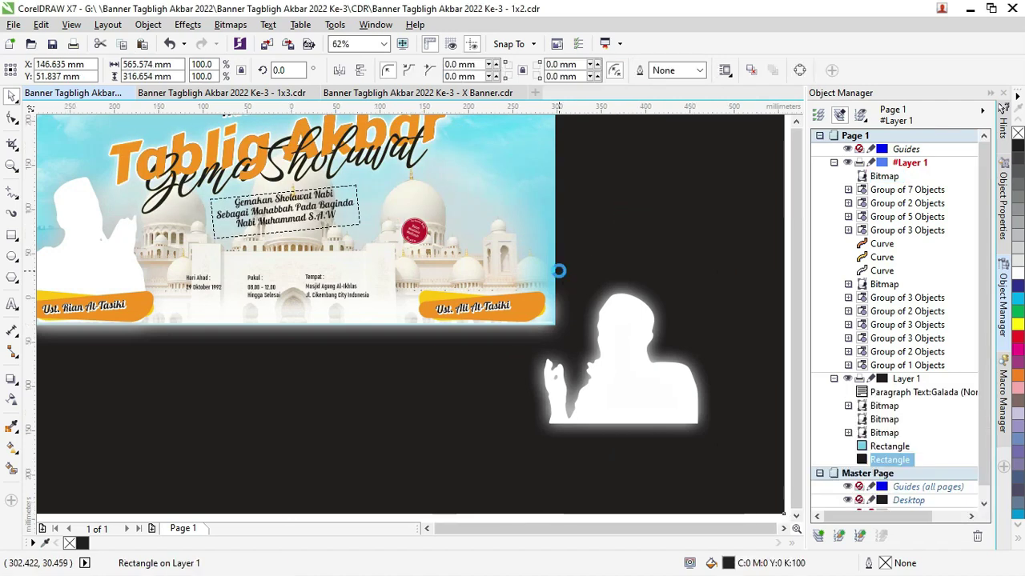
scroll(555, 270, down, 2)
scroll(573, 277, up, 1)
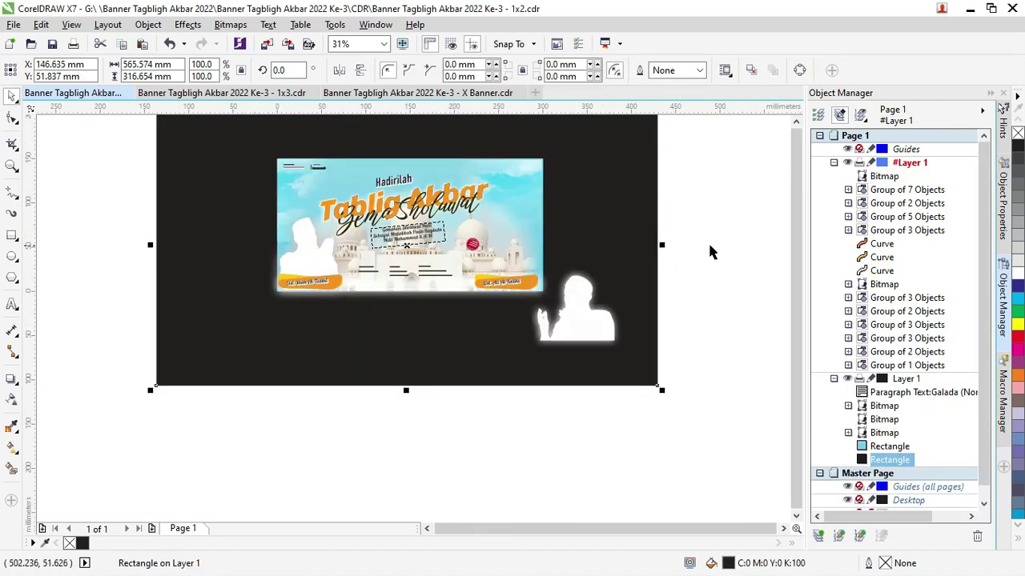
click(588, 313)
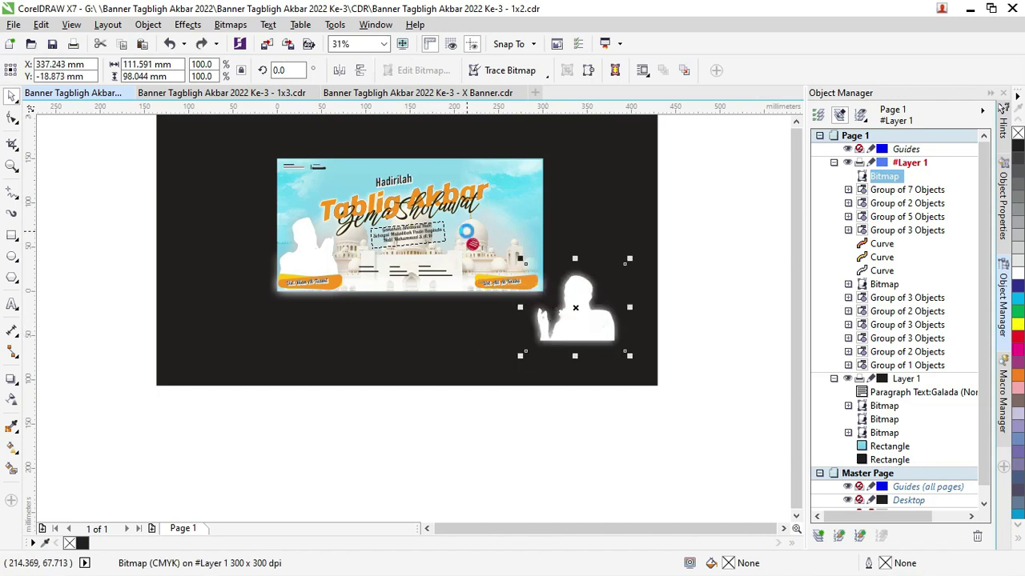
scroll(469, 232, up, 2)
scroll(470, 232, down, 4)
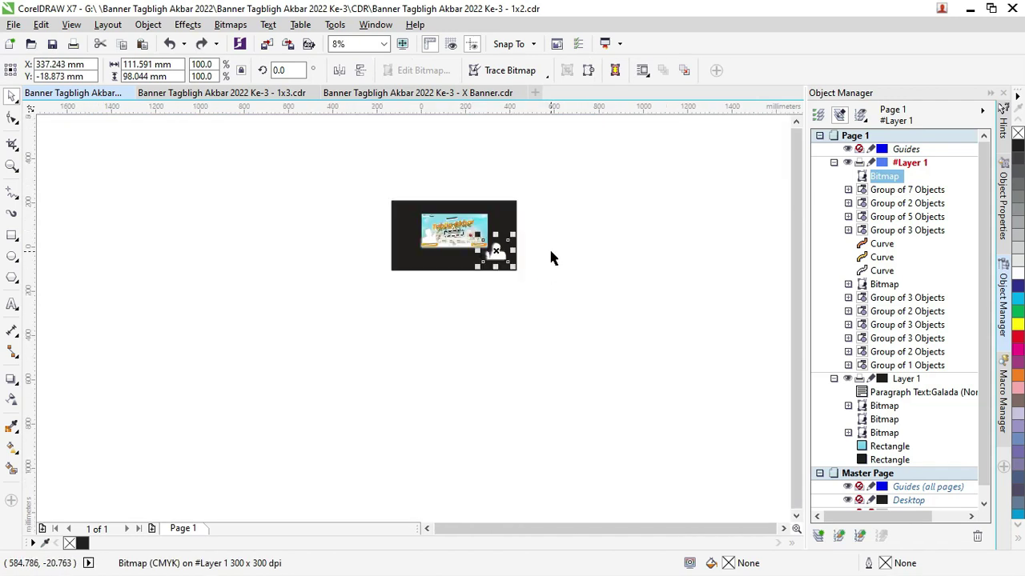
click(550, 256)
scroll(551, 256, up, 1)
click(484, 257)
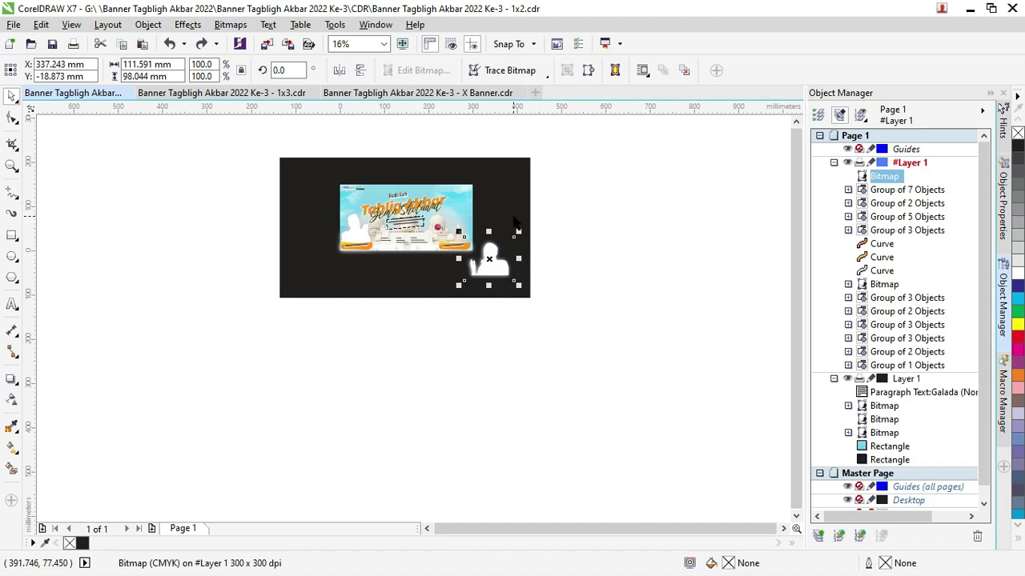
shift+click(514, 222)
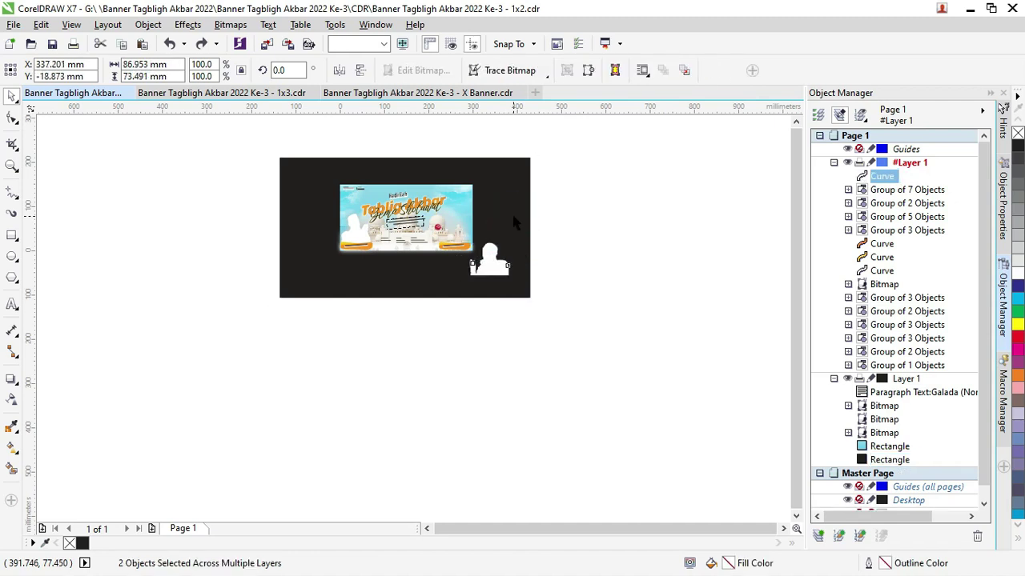
key(ctrl+g)
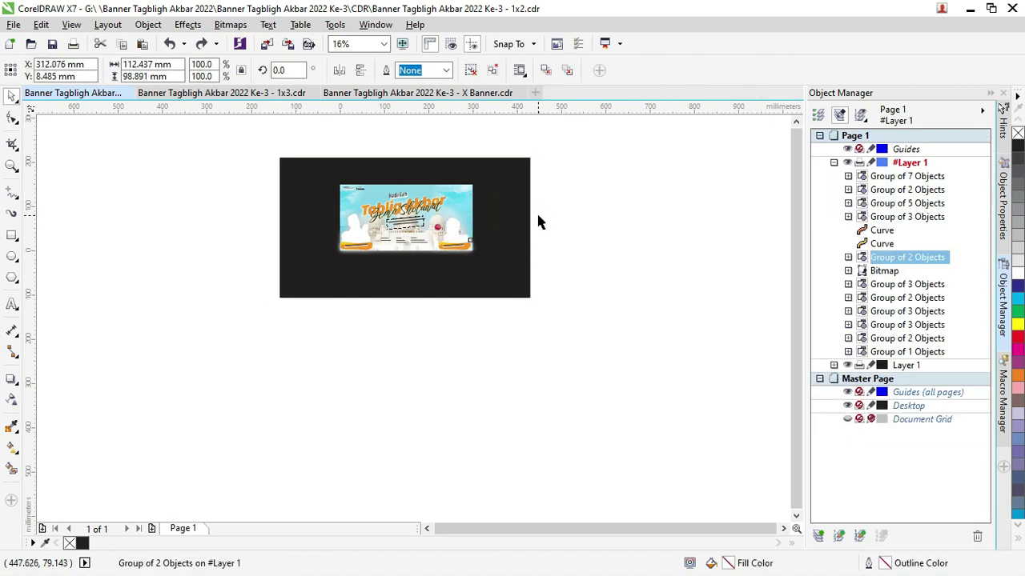
Delete the black background rectangle from the page.
click(527, 219)
key(Delete)
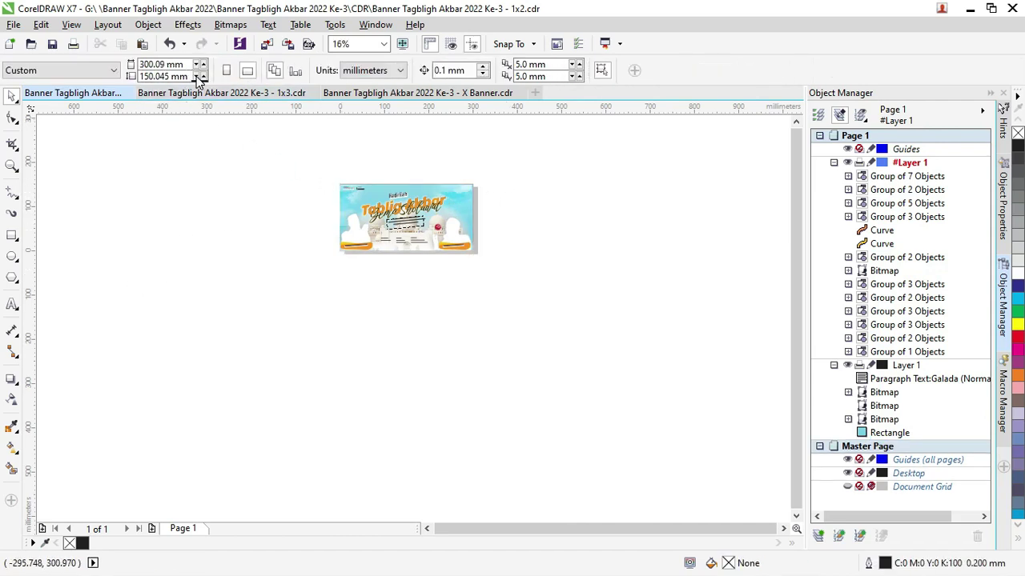
click(361, 71)
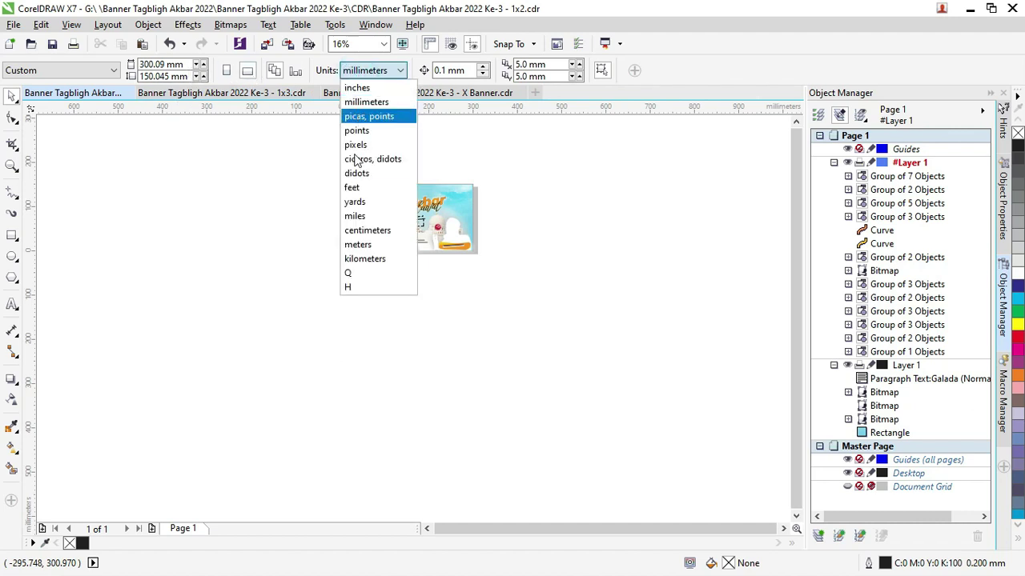
Switch units to meters and set the page size to 2 m by 1 m.
click(358, 244)
double_click(186, 67)
text(3)
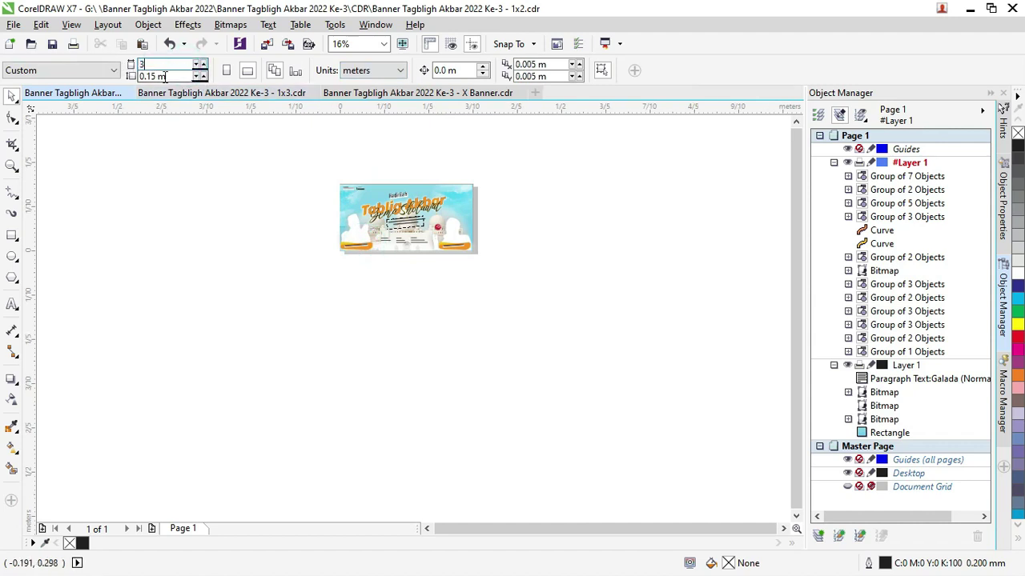
double_click(178, 77)
double_click(168, 64)
text(2)
double_click(178, 76)
text(1)
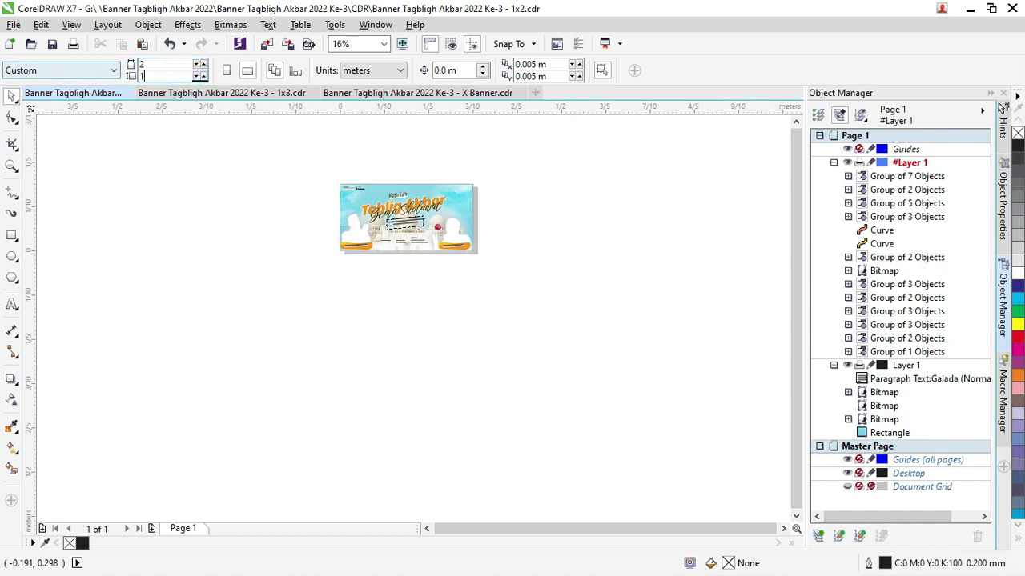
key(Return)
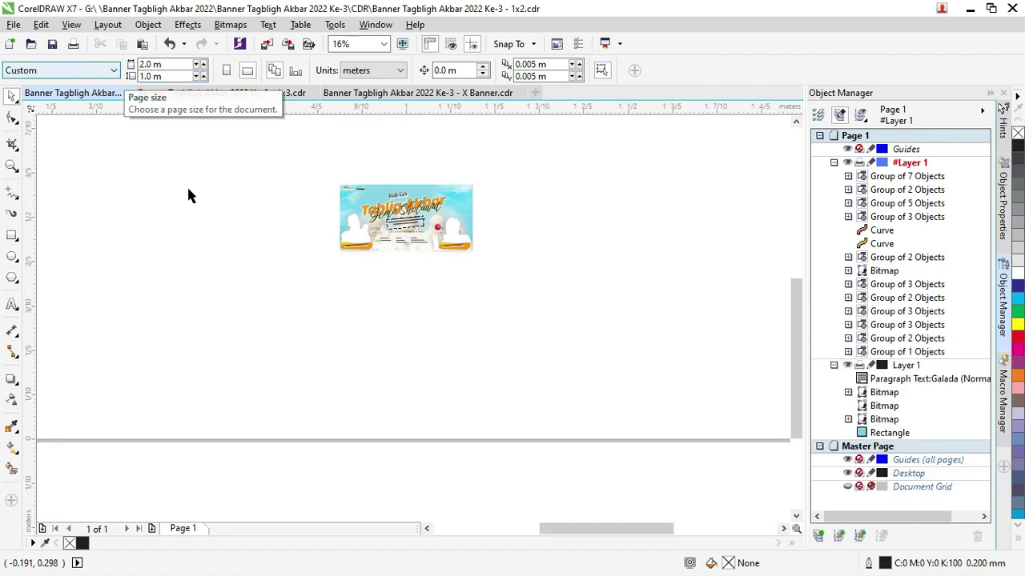
Zoom out to check the new page, then select all banner objects.
scroll(278, 192, down, 2)
scroll(277, 193, down, 1)
scroll(262, 178, up, 2)
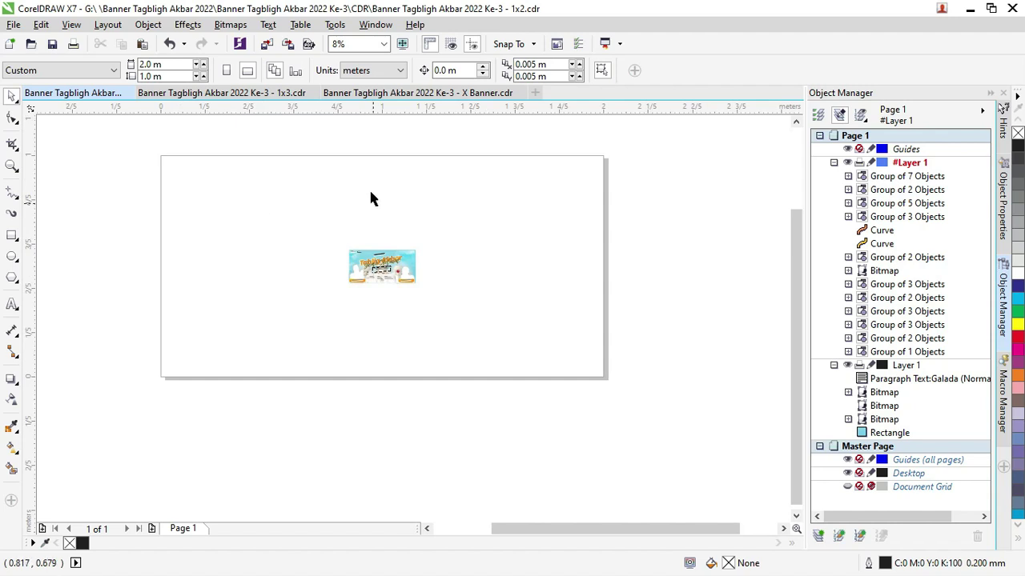
scroll(327, 241, up, 3)
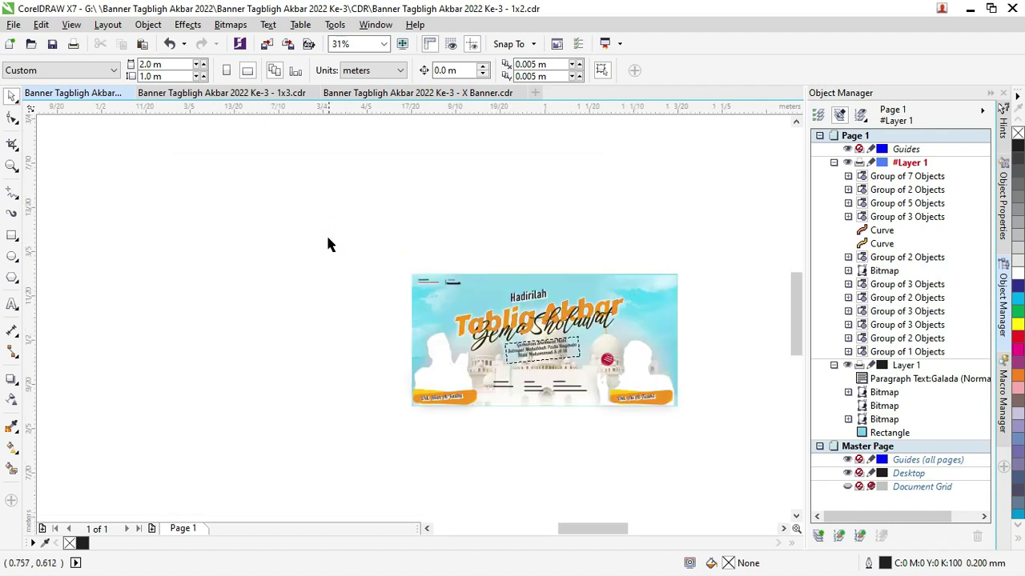
scroll(534, 287, up, 2)
scroll(322, 232, up, 2)
scroll(318, 239, down, 5)
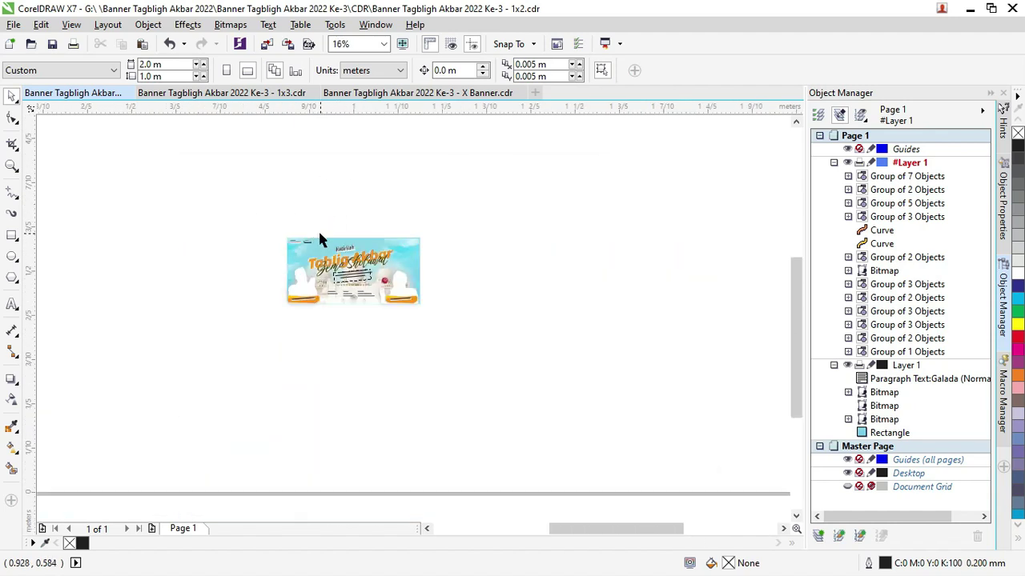
key(ctrl+a)
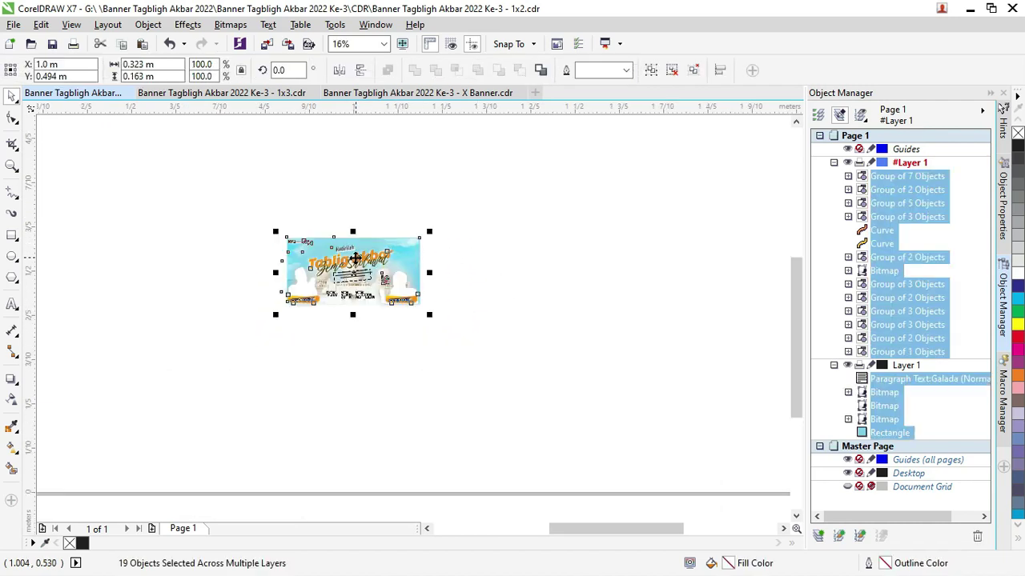
Group all banner objects and set the group's width to 2 m.
key(ctrl+g)
scroll(200, 140, down, 1)
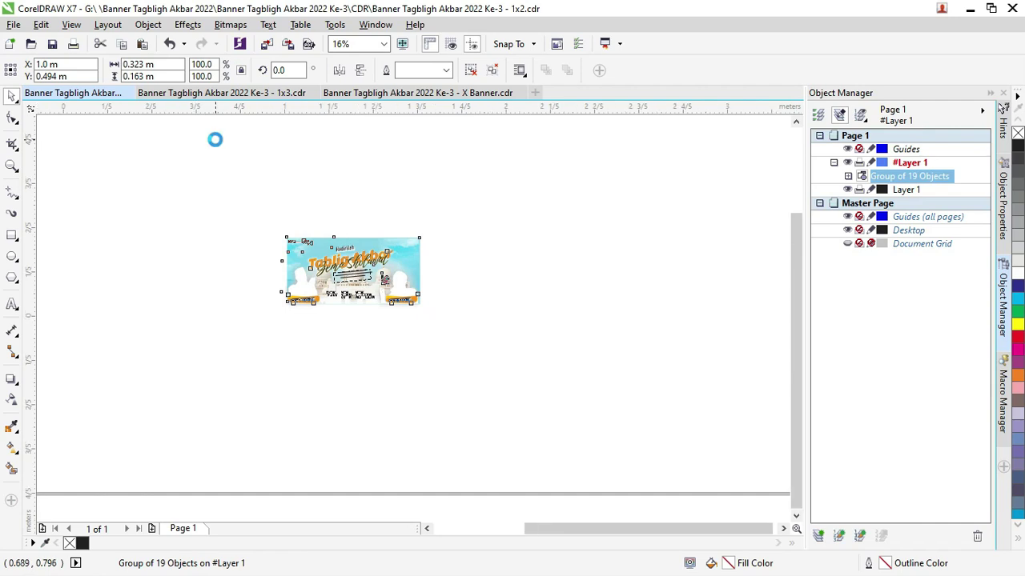
click(180, 67)
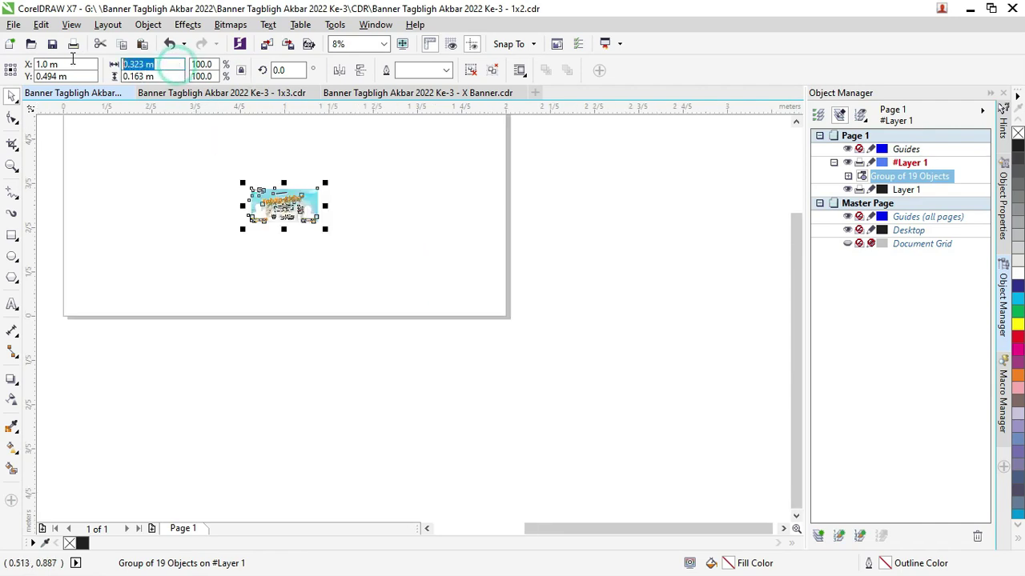
text(2)
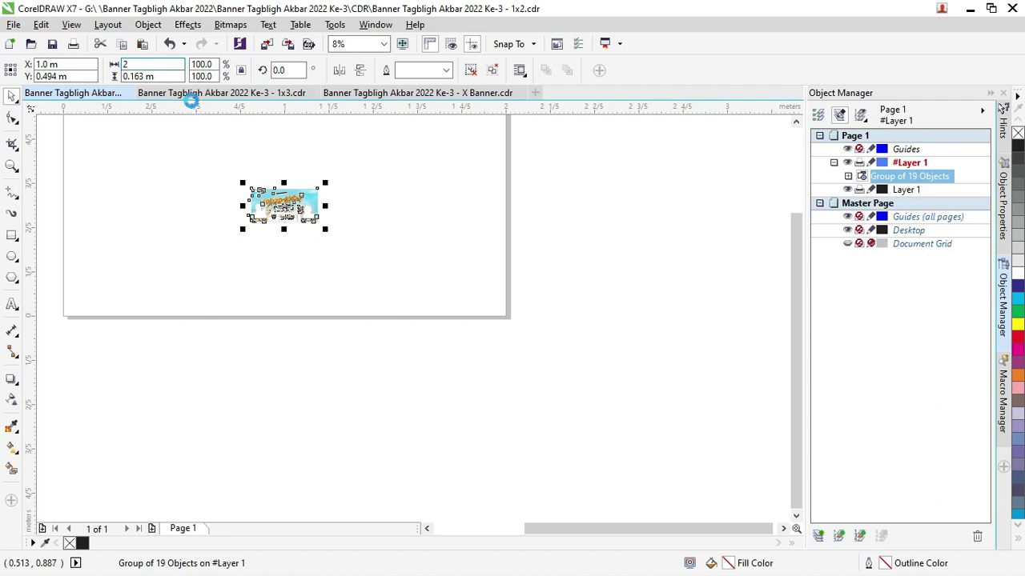
scroll(353, 132, down, 2)
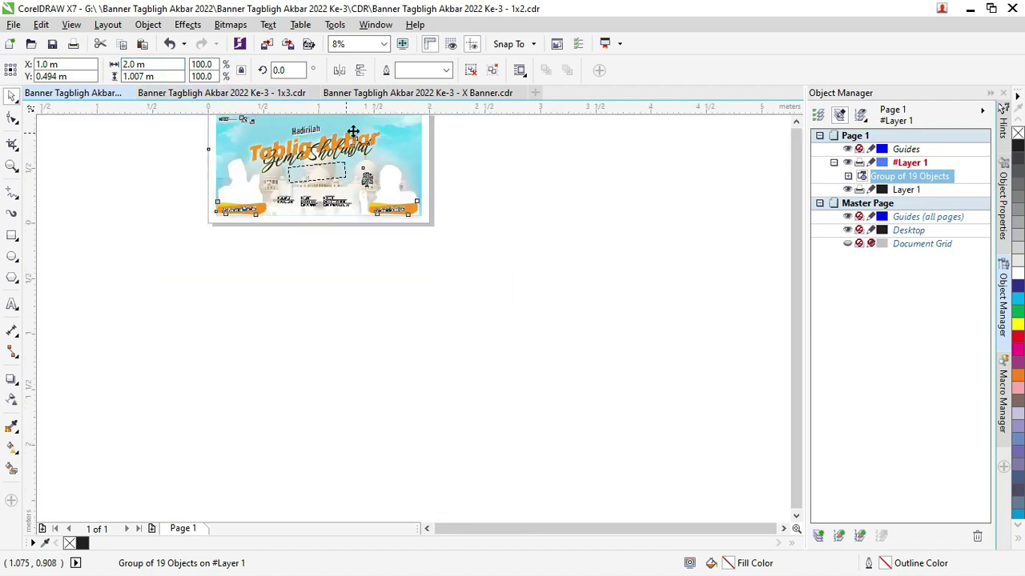
click(480, 172)
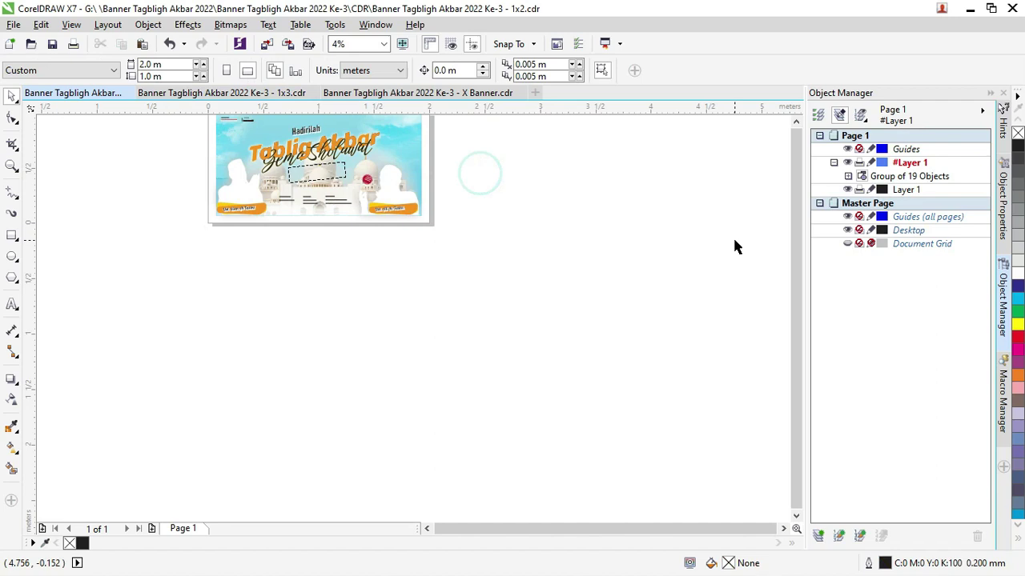
click(398, 218)
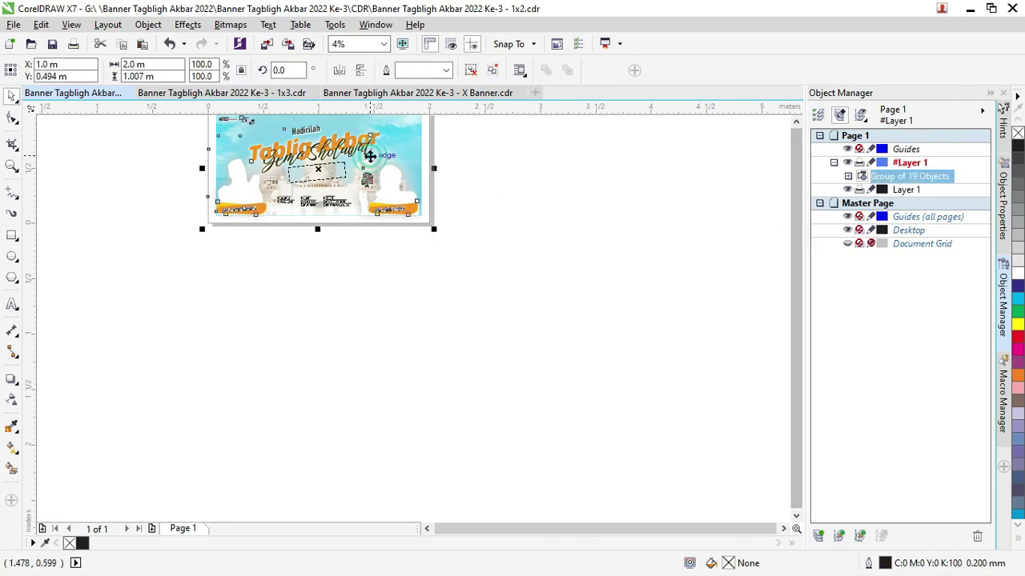
Zoom in on the banner, try Ungroup All Objects, then undo it.
scroll(398, 227, up, 1)
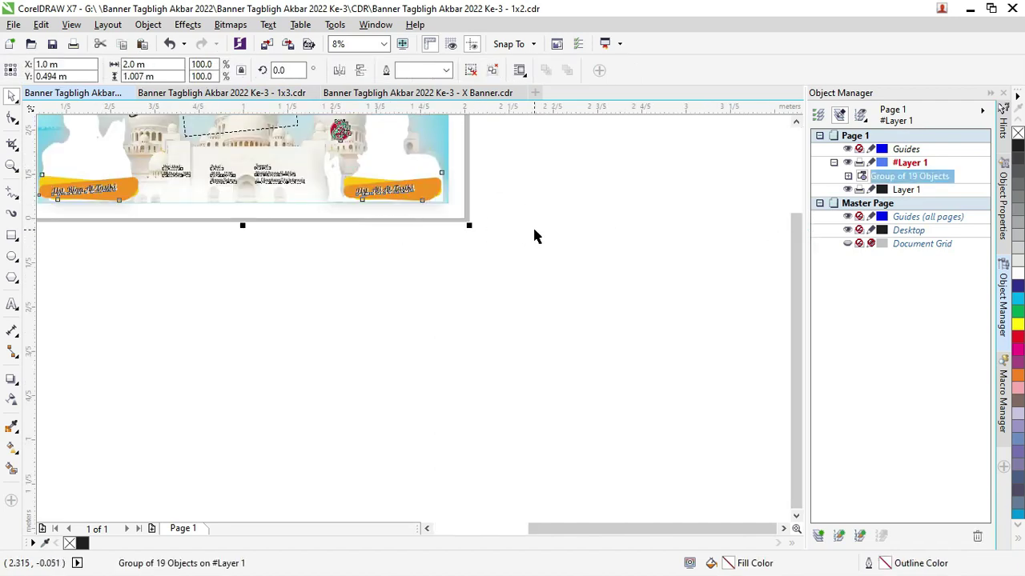
scroll(533, 228, down, 1)
scroll(524, 204, down, 1)
key(z)
drag(367, 133, 551, 219)
click(12, 97)
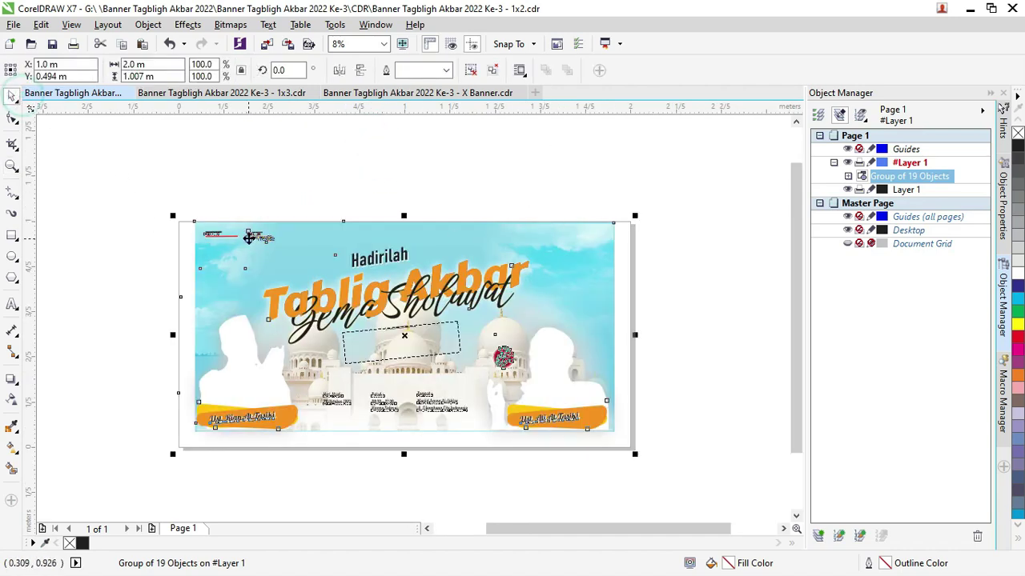
right_click(249, 239)
click(293, 282)
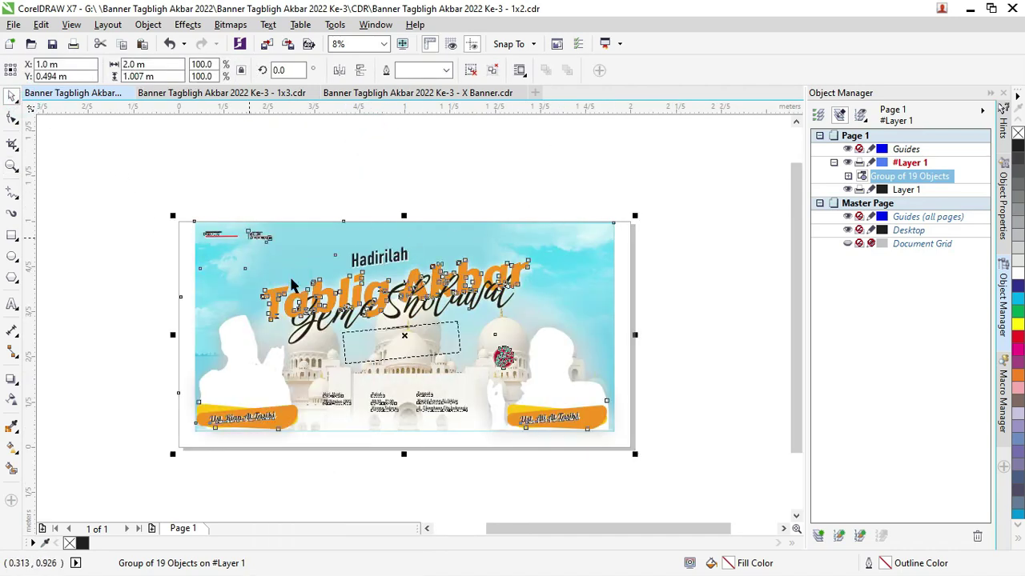
key(ctrl+z)
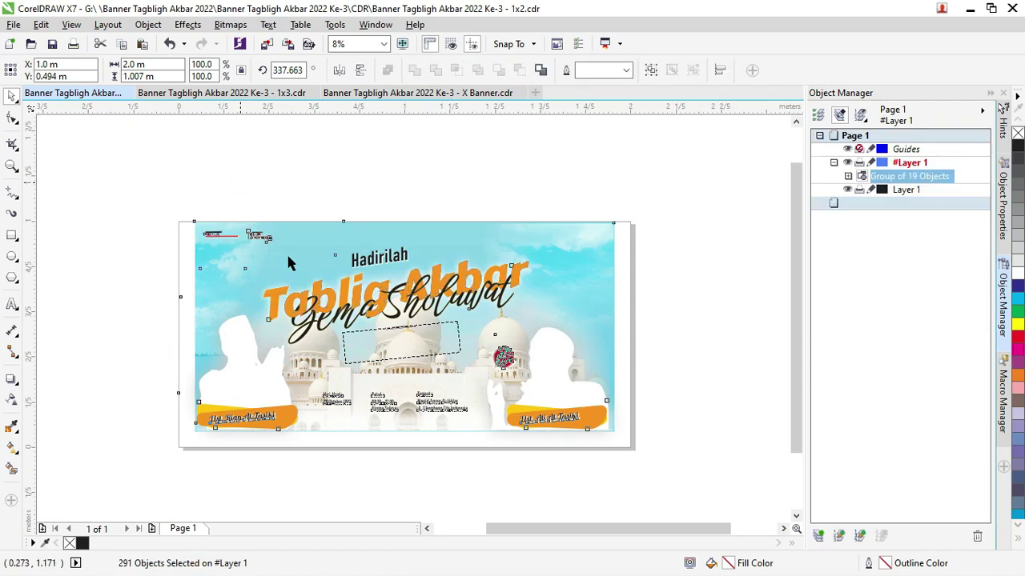
right_click(286, 253)
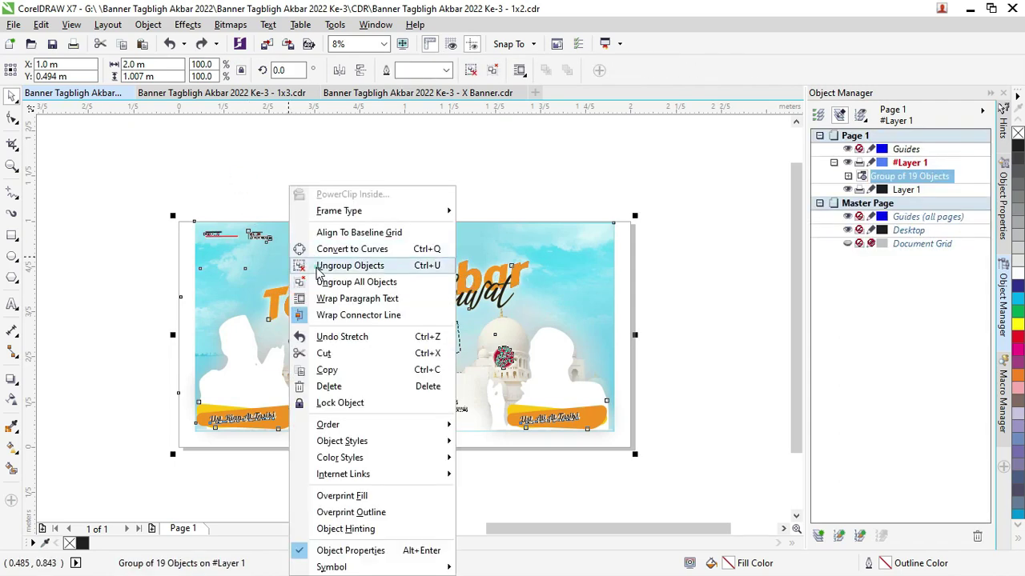
Ungroup the banner one level and marquee-select all 19 of its objects.
click(344, 265)
drag(276, 264, 174, 192)
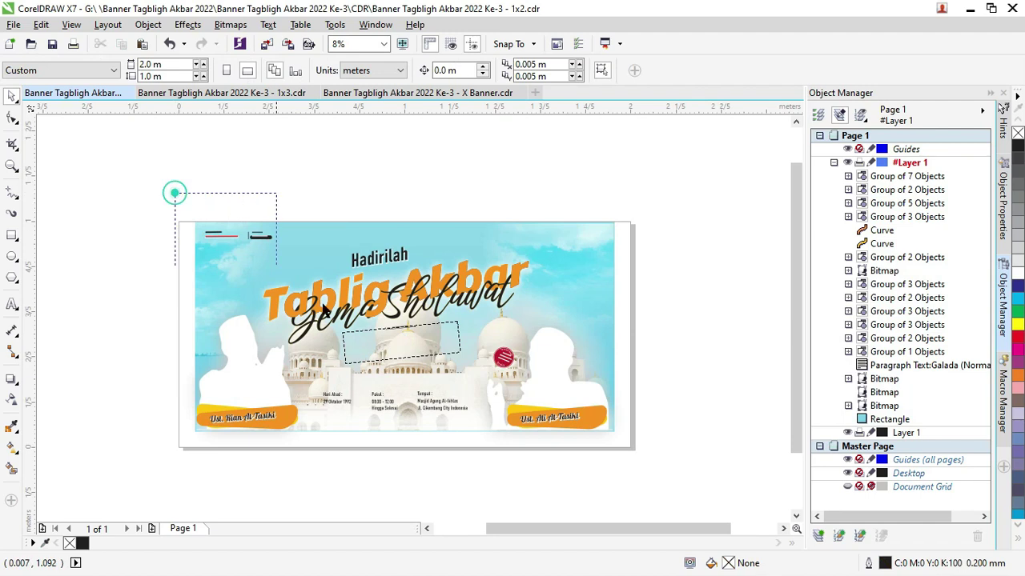
drag(276, 265, 606, 431)
click(587, 406)
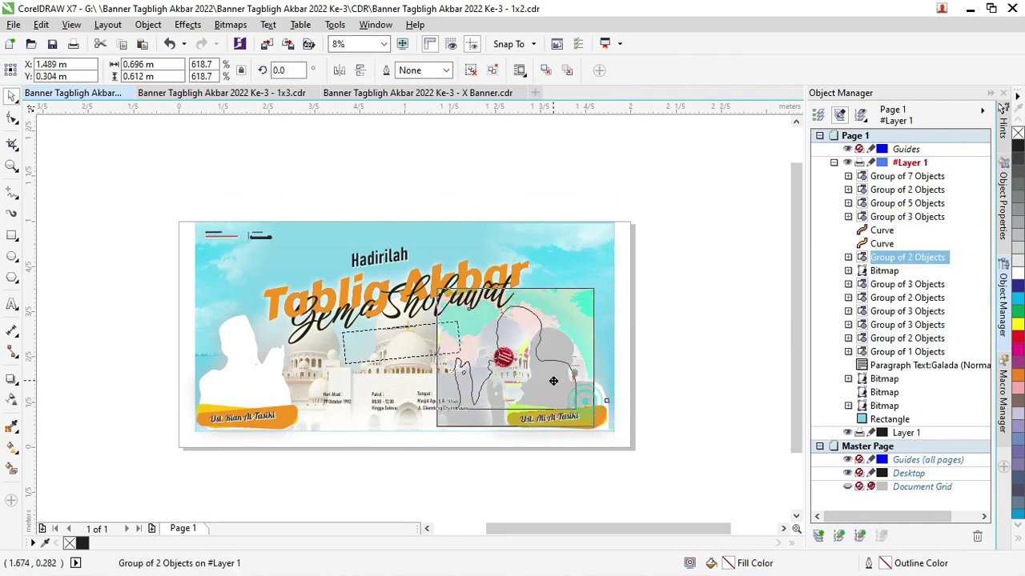
click(284, 199)
mouse_move(176, 184)
mouse_down()
mouse_move(622, 436)
mouse_move(563, 414)
mouse_move(640, 464)
mouse_move(622, 434)
mouse_up()
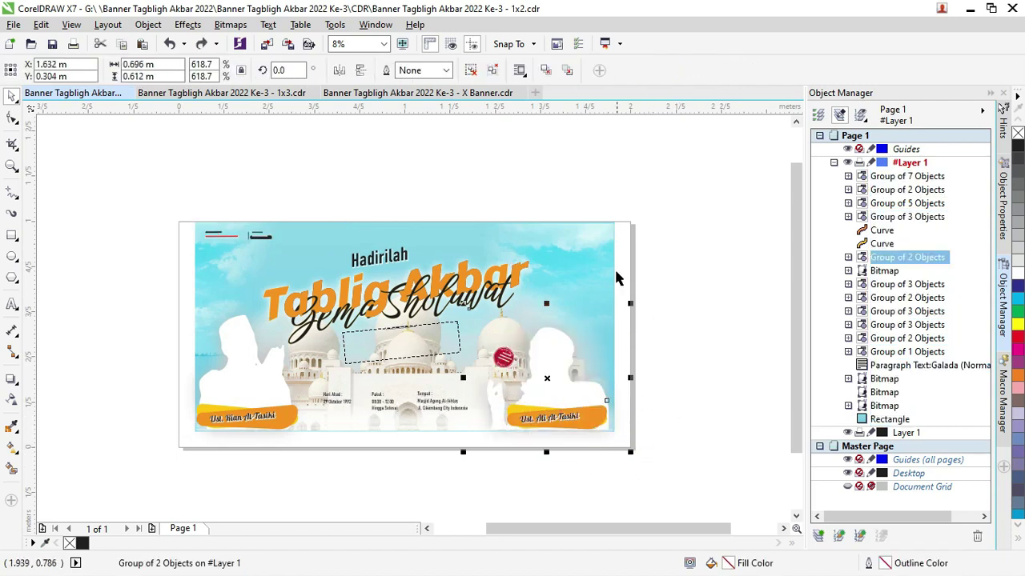
drag(690, 459, 163, 183)
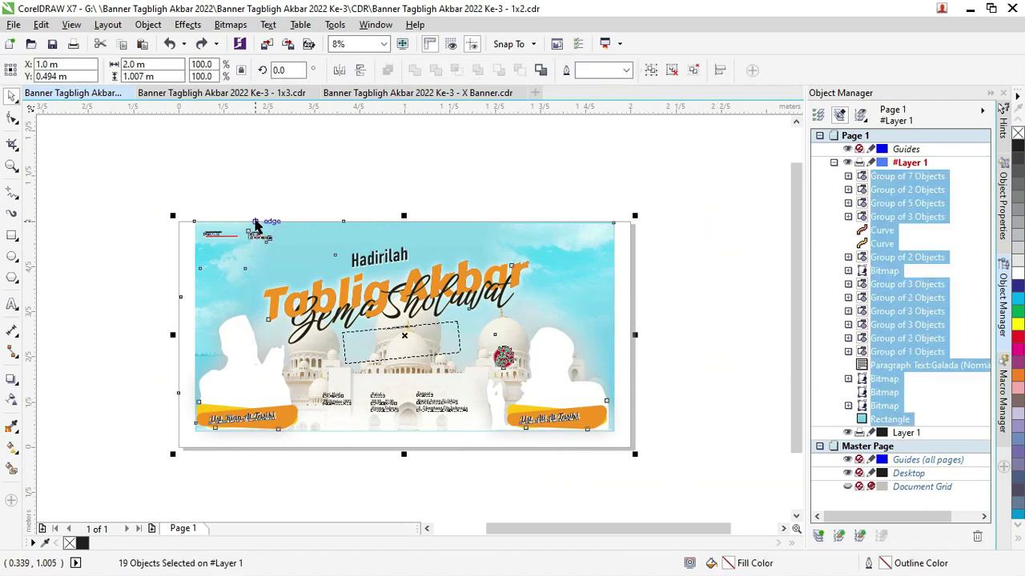
Shift the banner artwork slightly left to line up with the page edge.
drag(276, 242, 261, 243)
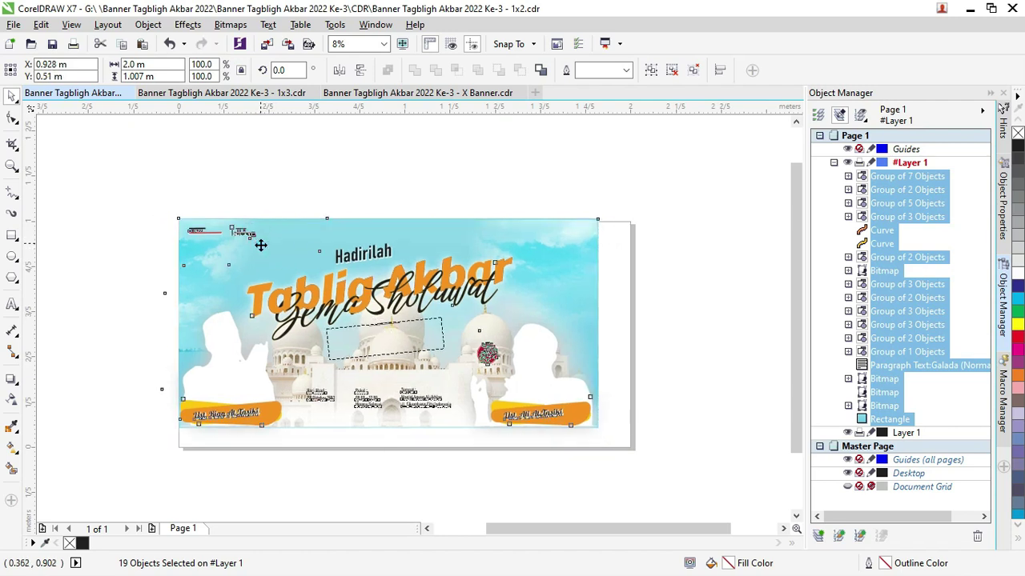
click(260, 244)
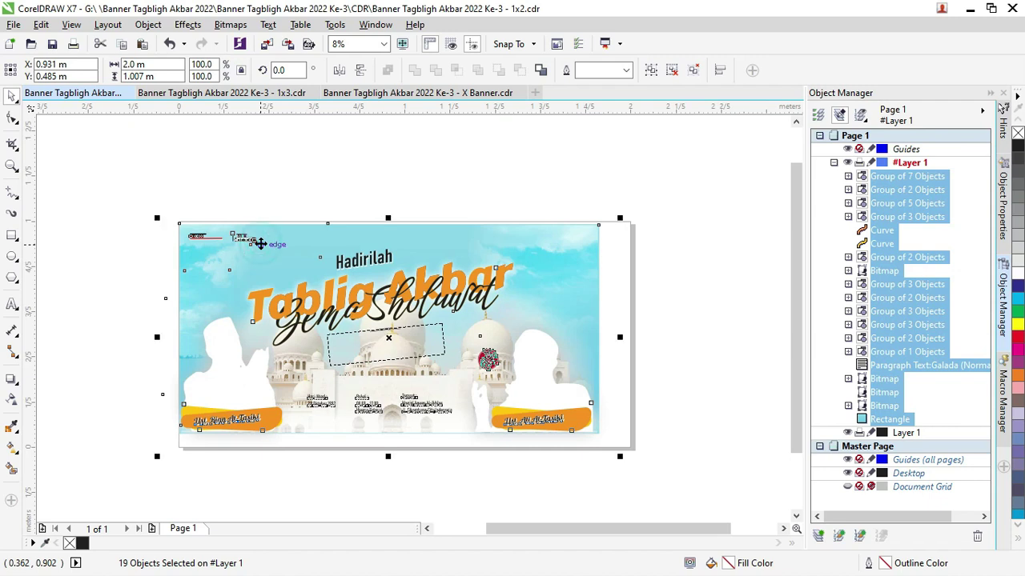
click(260, 241)
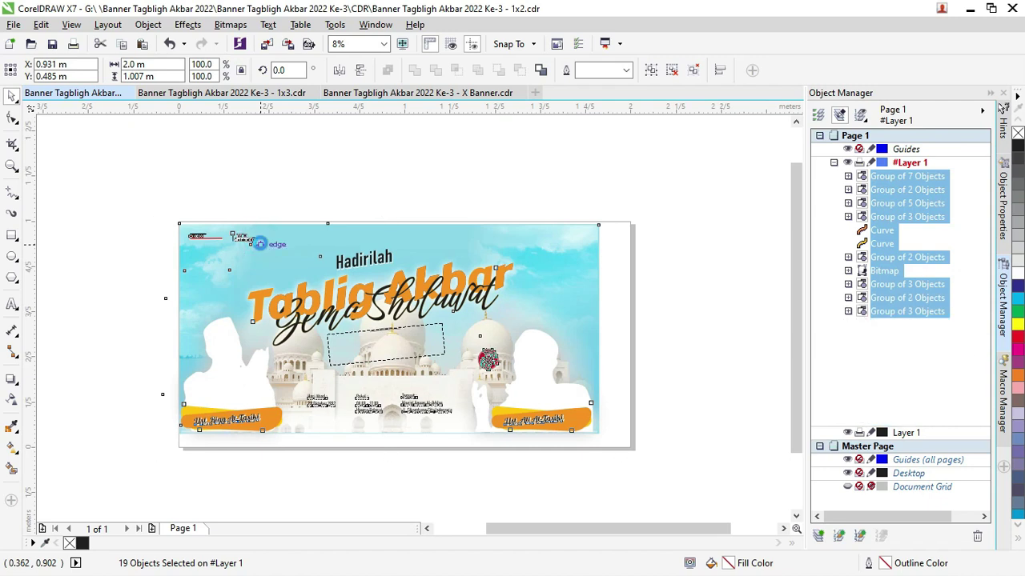
drag(260, 243, 260, 244)
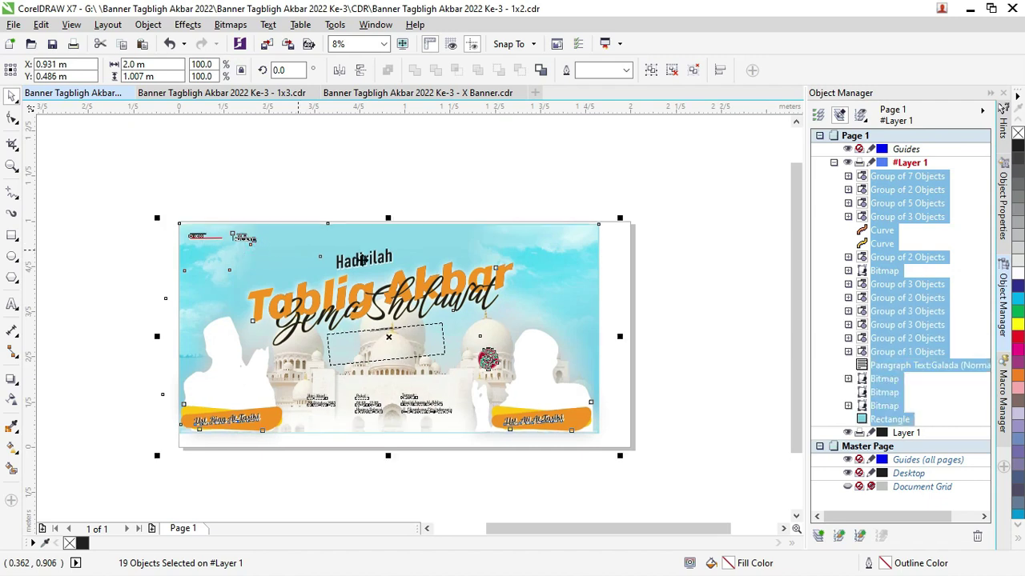
click(613, 160)
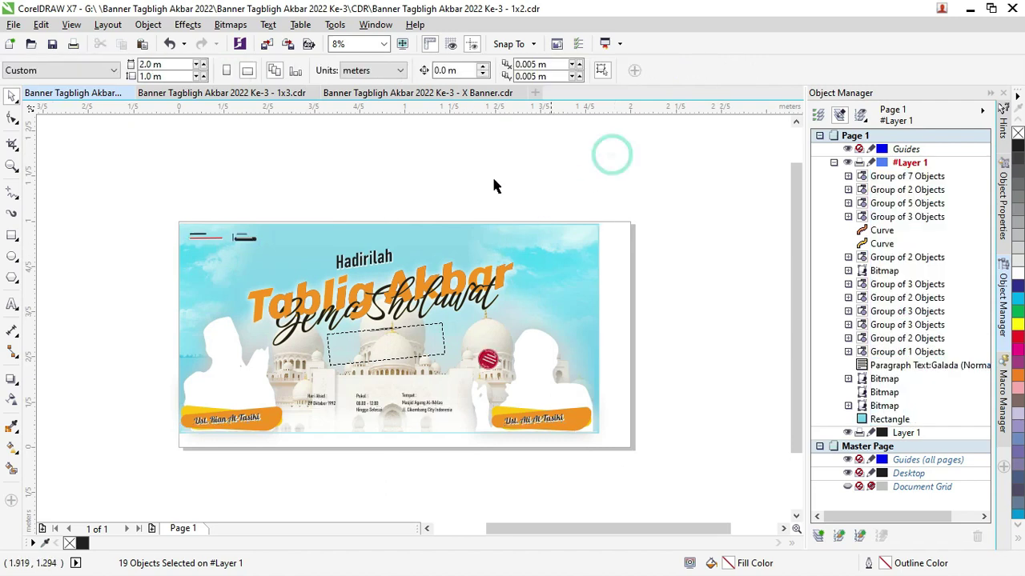
Add a page-sized rectangle and group the 19 banner objects together.
double_click(12, 236)
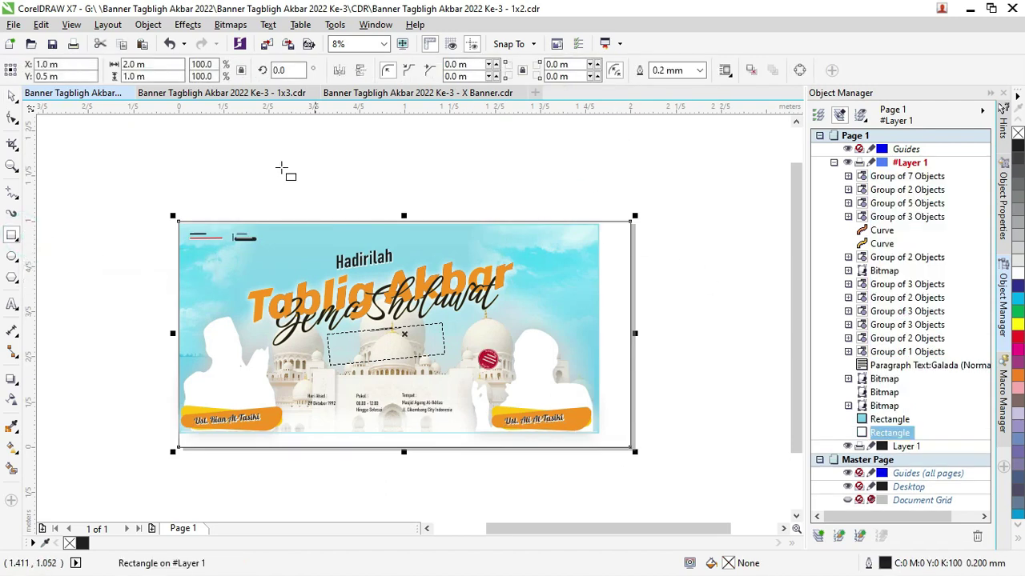
click(12, 95)
click(220, 246)
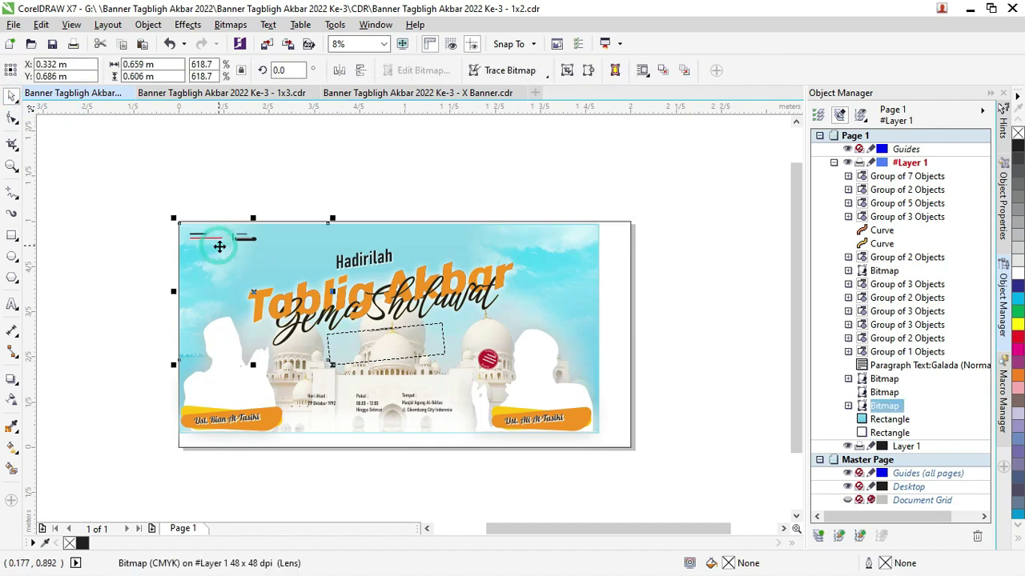
drag(94, 186, 620, 494)
key(ctrl+g)
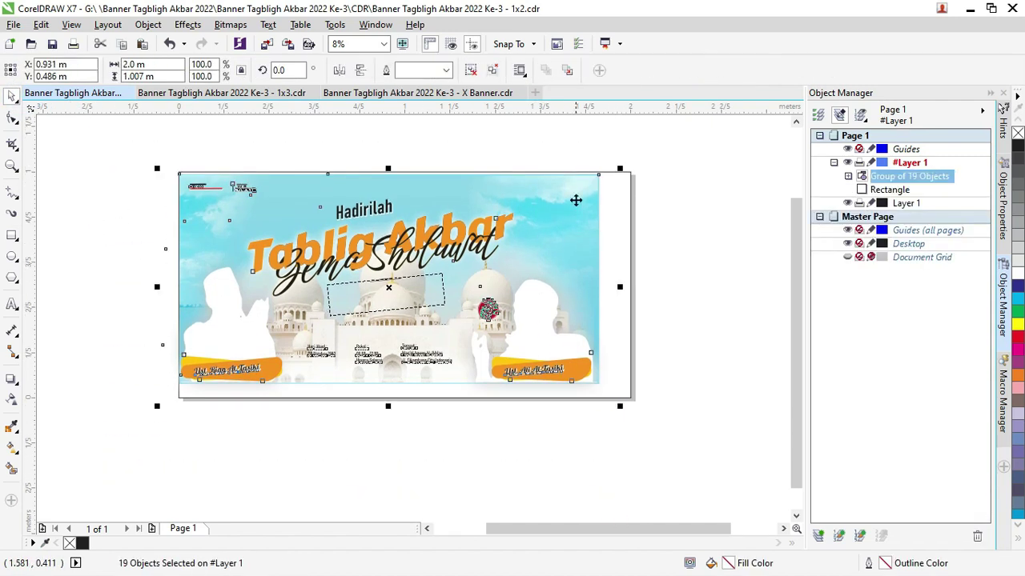
Select the rectangle with the artwork group, try horizontal centring, and undo it.
shift+click(629, 183)
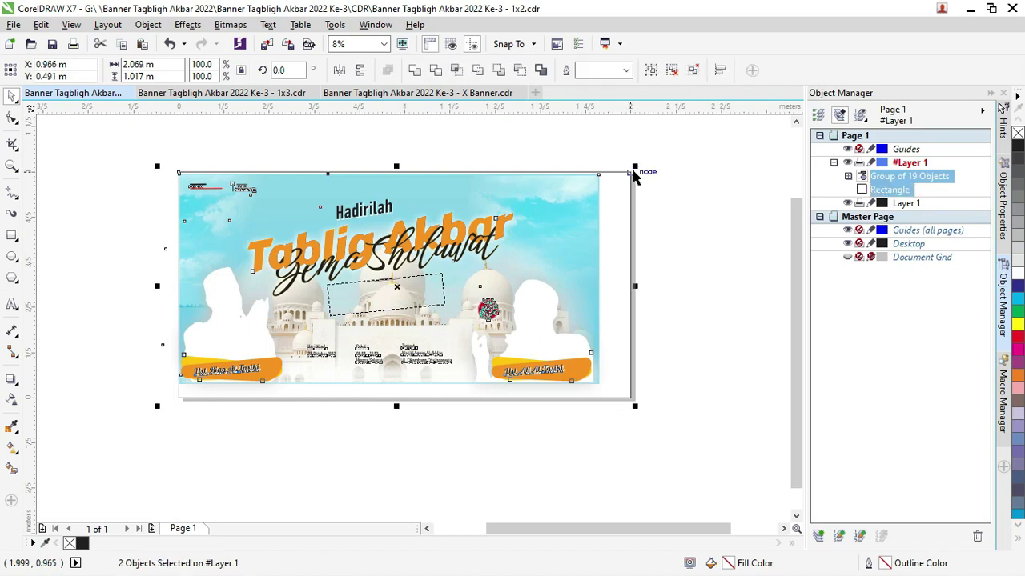
scroll(591, 172, up, 1)
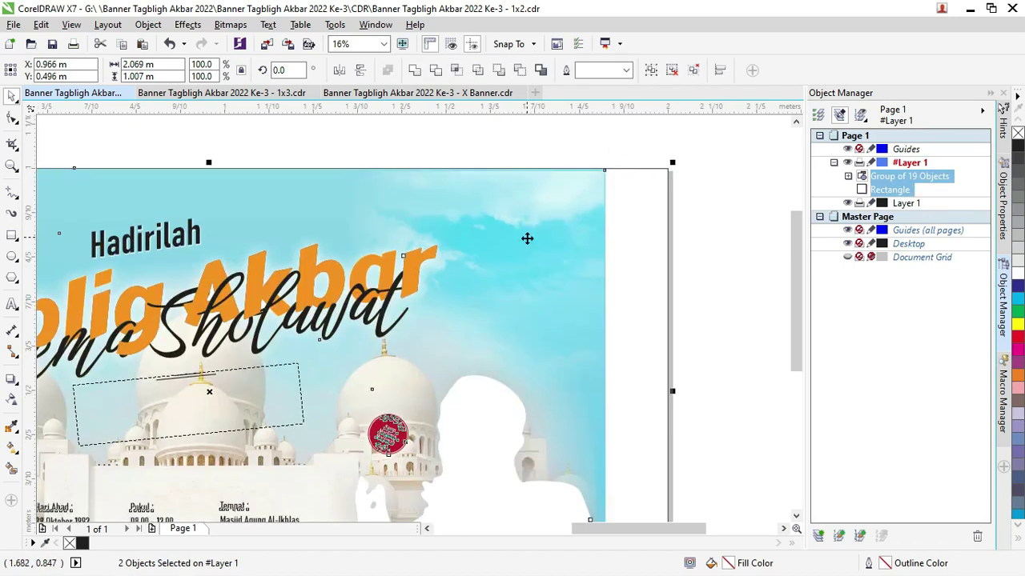
scroll(526, 244, down, 1)
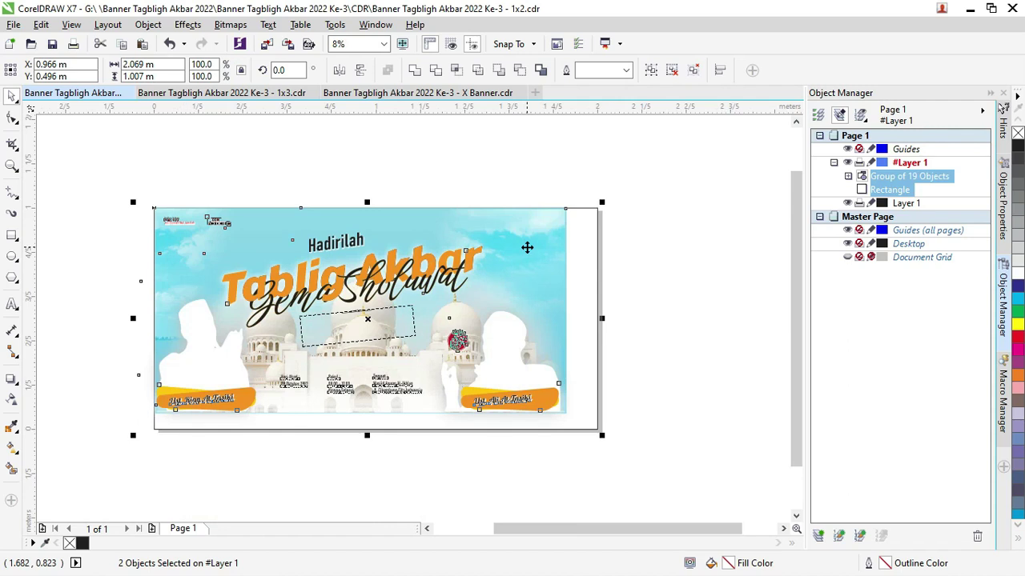
key(c)
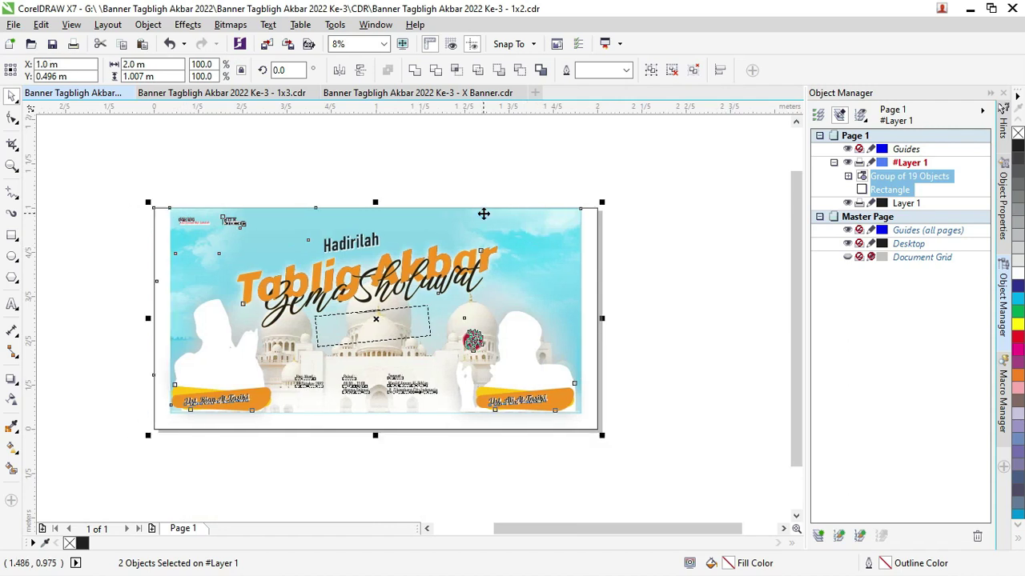
key(ctrl+z)
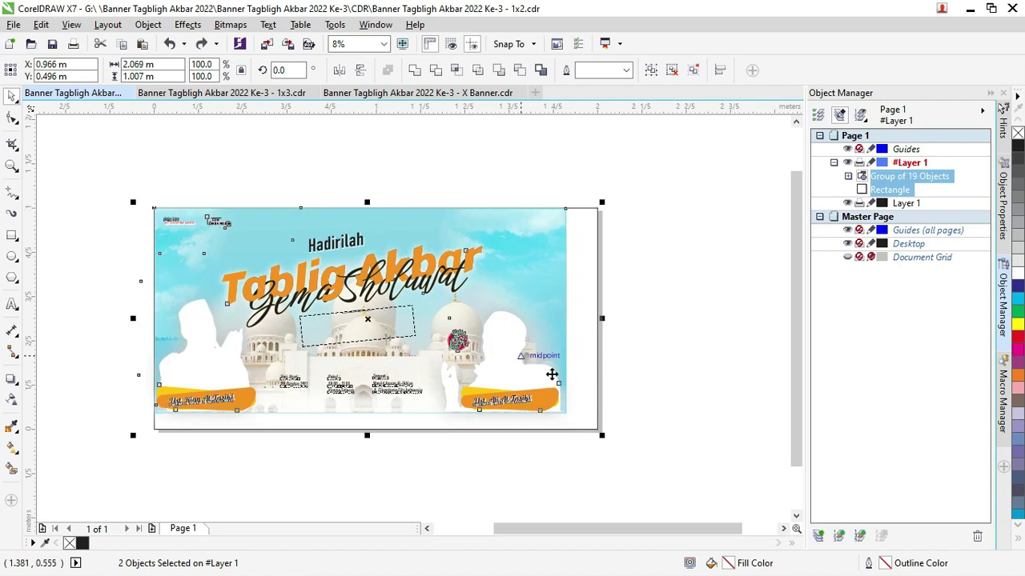
Scale the grouped artwork up to cover the whole 2x1 m page.
click(651, 453)
click(545, 394)
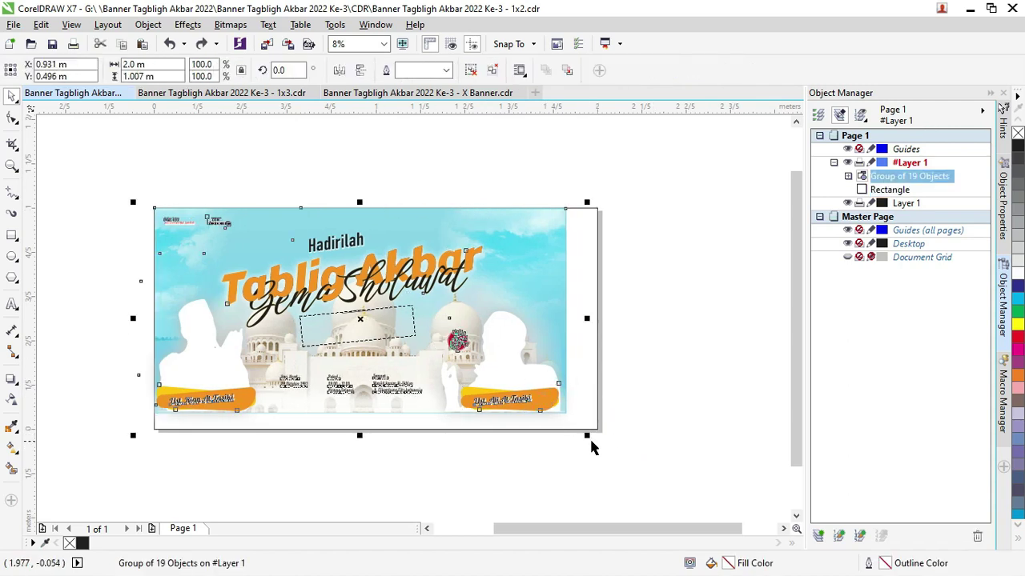
drag(586, 436, 624, 457)
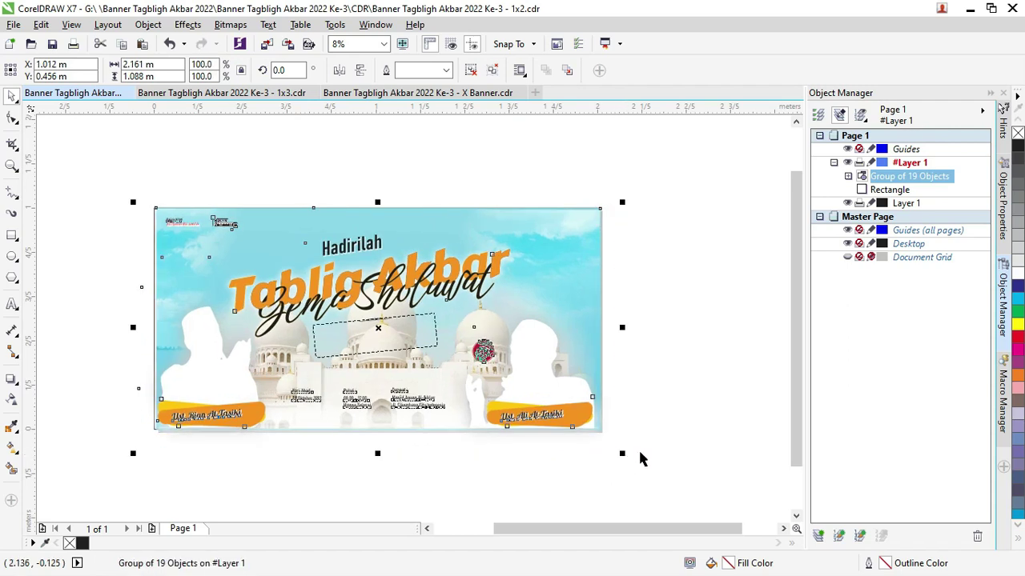
click(640, 458)
click(209, 225)
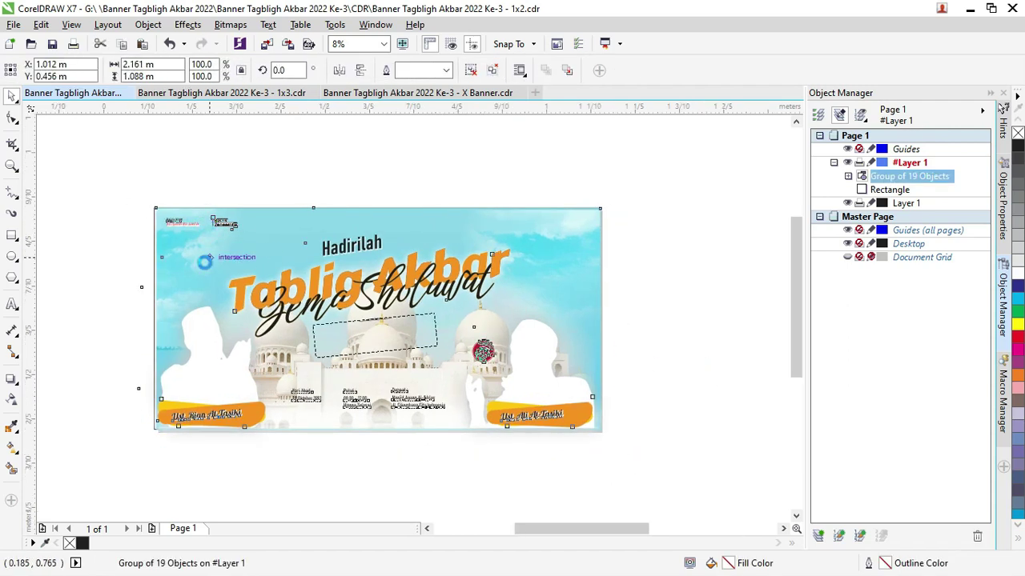
scroll(205, 263, up, 3)
scroll(205, 262, down, 2)
scroll(211, 261, down, 1)
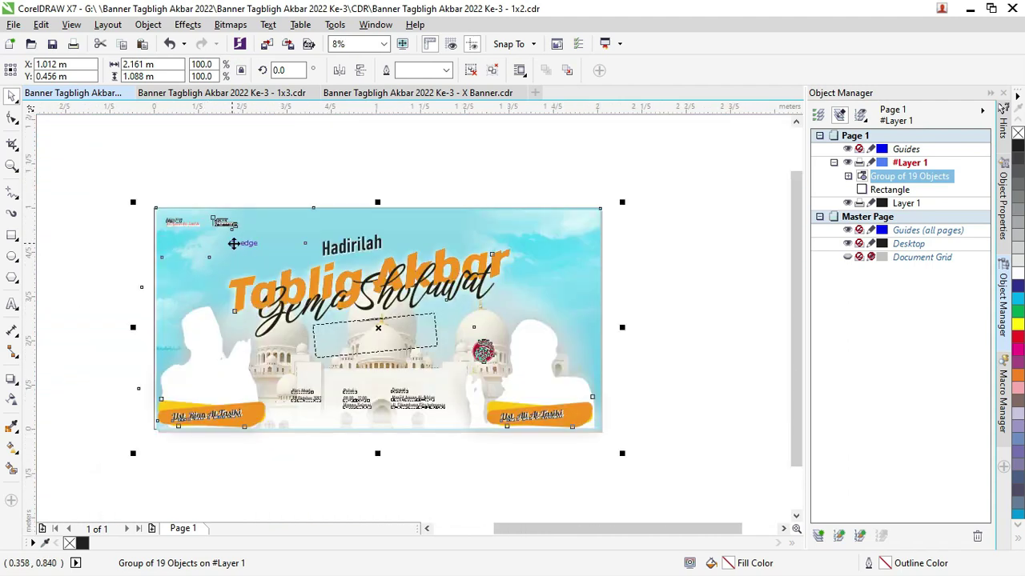
click(276, 199)
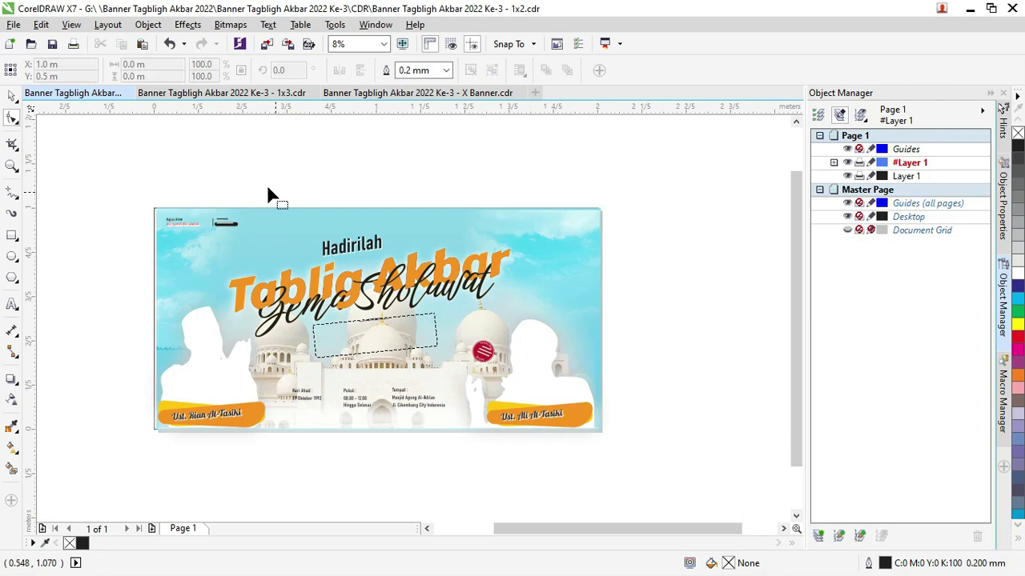
Switch to the Banner Tagbligh Akbar 2022 Ke-3 - 1x3.cdr document.
click(193, 92)
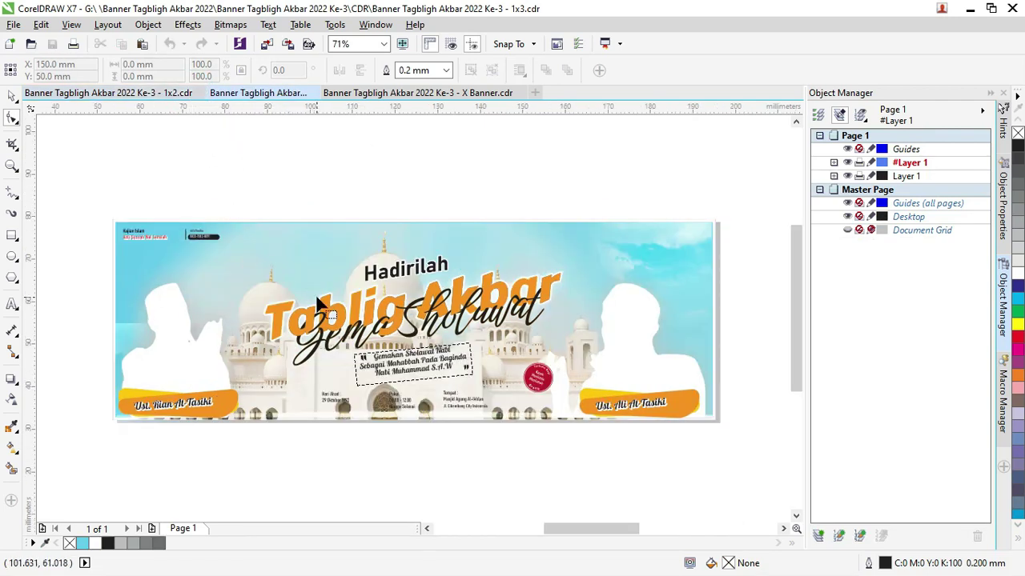
scroll(338, 311, up, 5)
scroll(360, 290, up, 1)
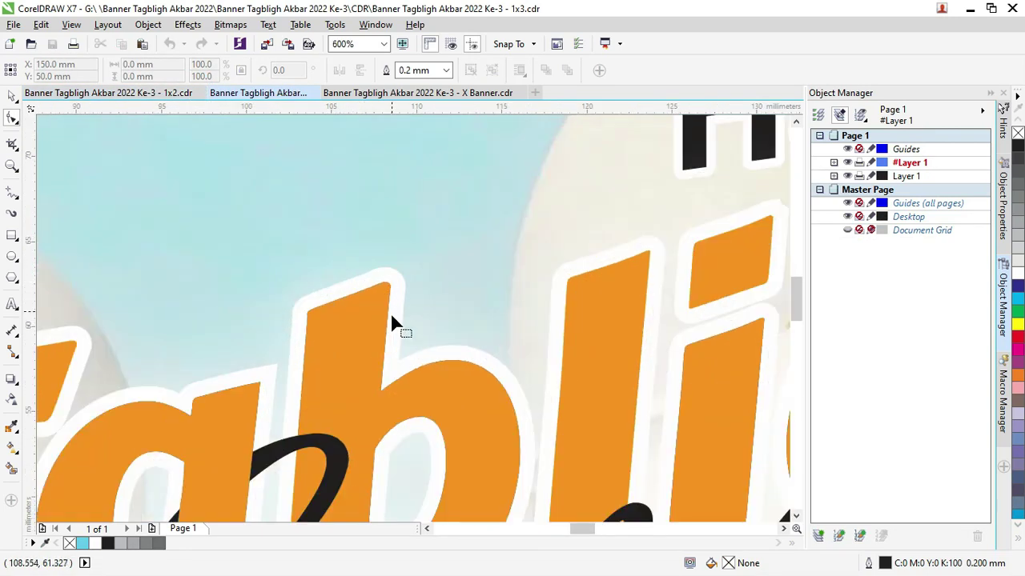
scroll(403, 298, down, 1)
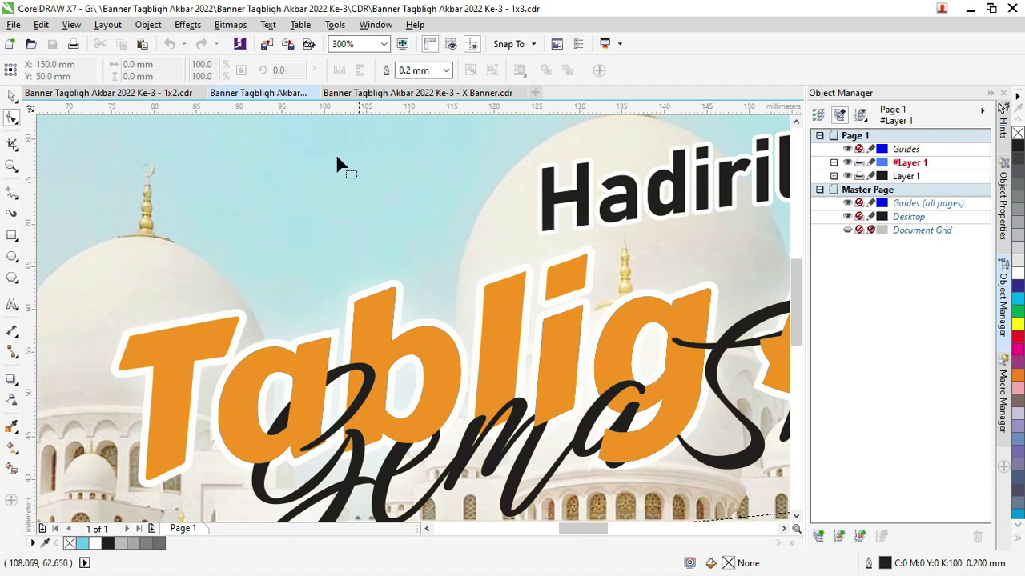
Return to the 2x1 m banner document (1x2.cdr).
click(157, 94)
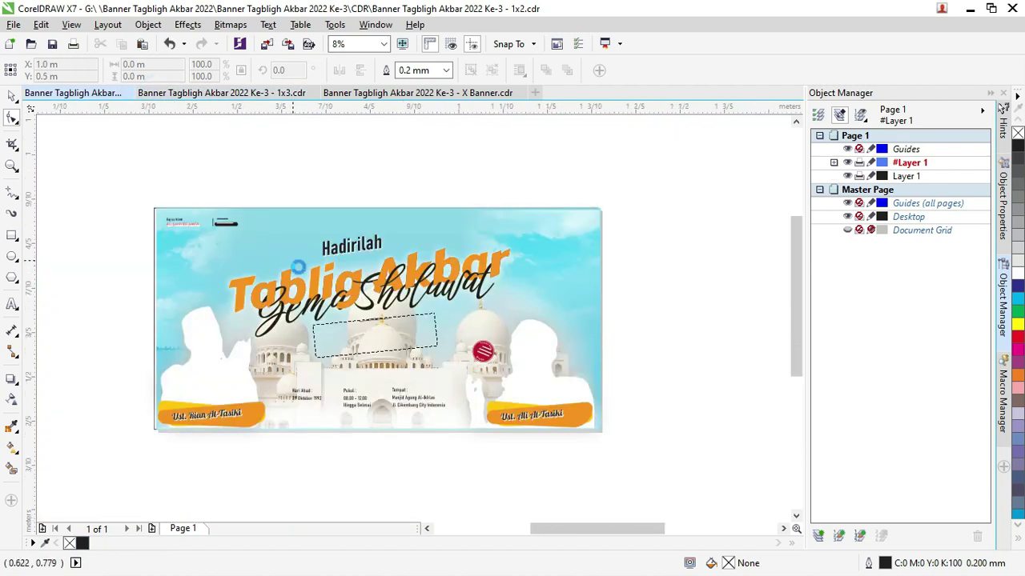
scroll(305, 271, up, 3)
scroll(422, 292, up, 1)
scroll(382, 304, down, 3)
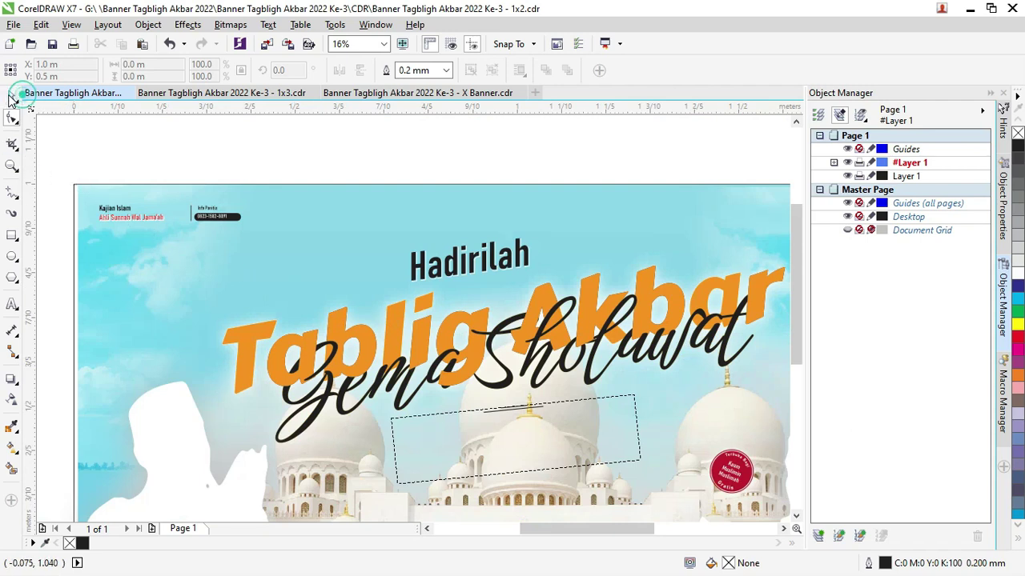
Ungroup the grouped banner artwork into separate objects.
click(12, 96)
click(339, 317)
right_click(343, 323)
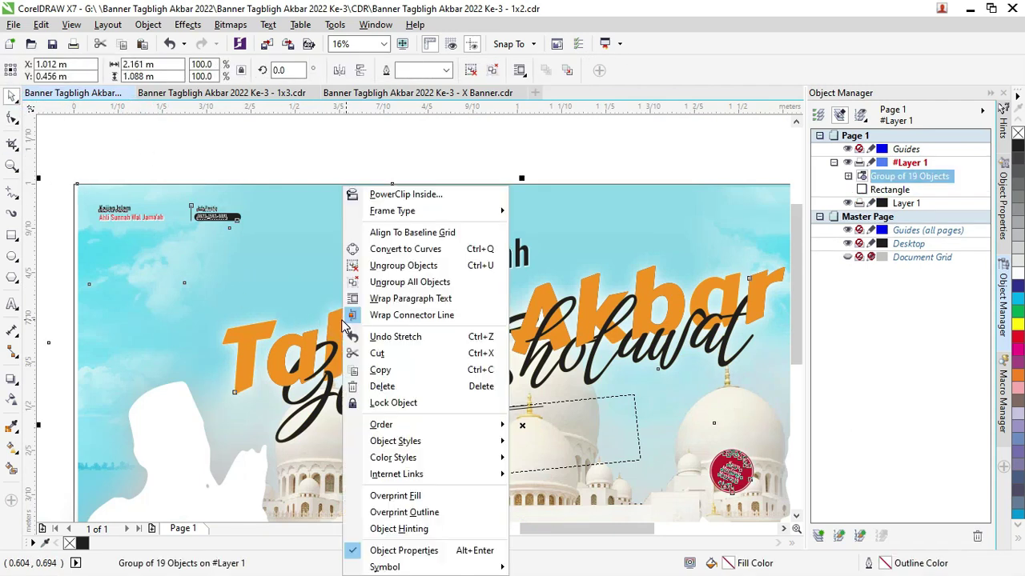
click(404, 265)
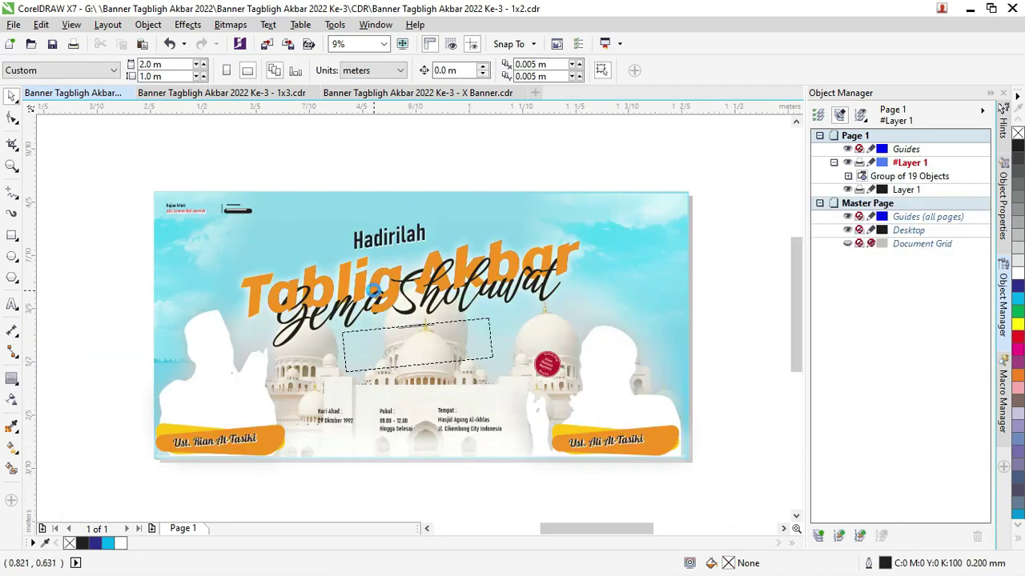
scroll(373, 290, up, 2)
click(373, 289)
scroll(373, 290, down, 2)
right_click(374, 282)
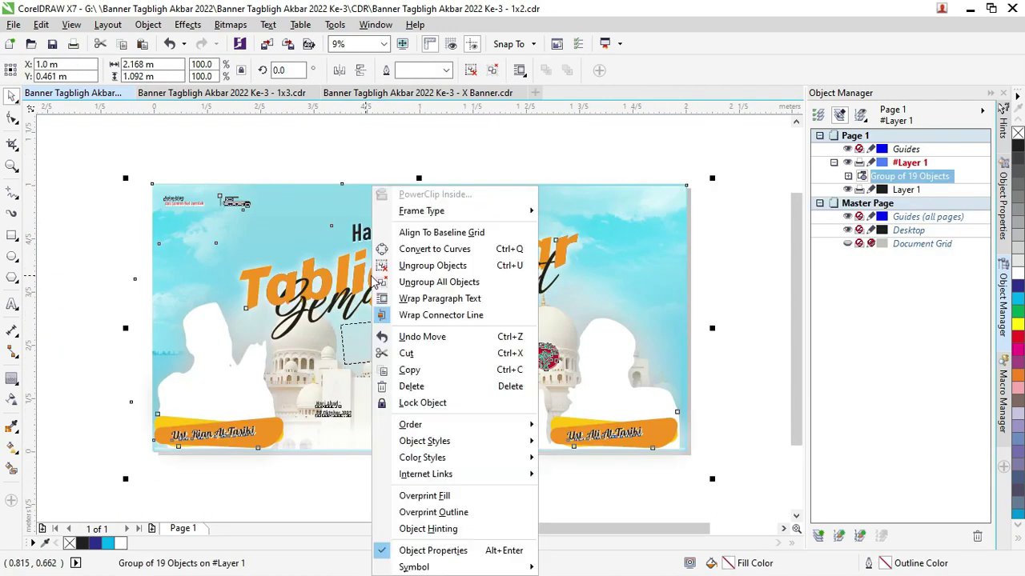
click(410, 267)
Ungroup the title into 19-, 19- and 168-object groups.
click(400, 149)
click(385, 264)
scroll(385, 264, up, 2)
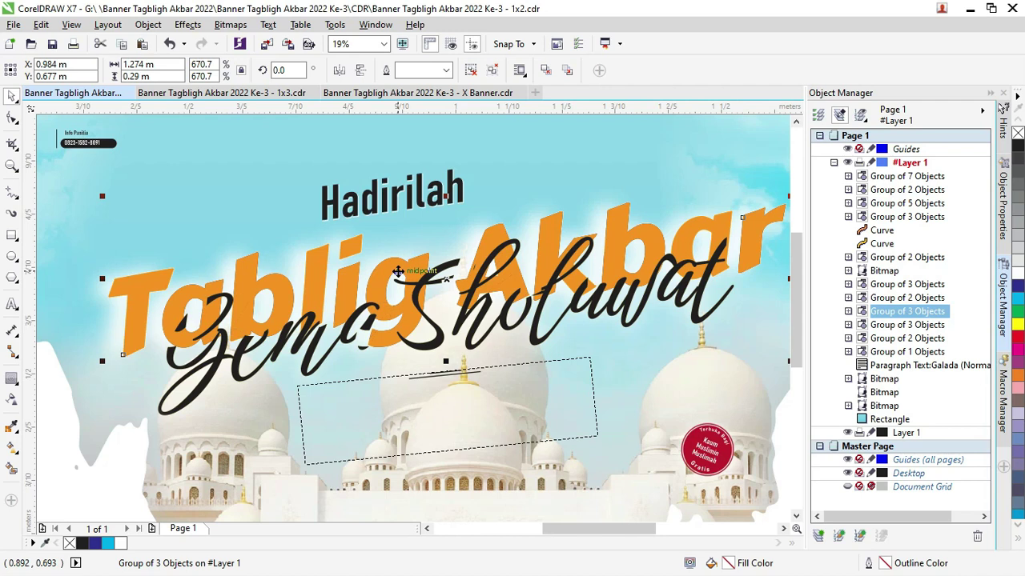
drag(398, 271, 398, 271)
right_click(398, 271)
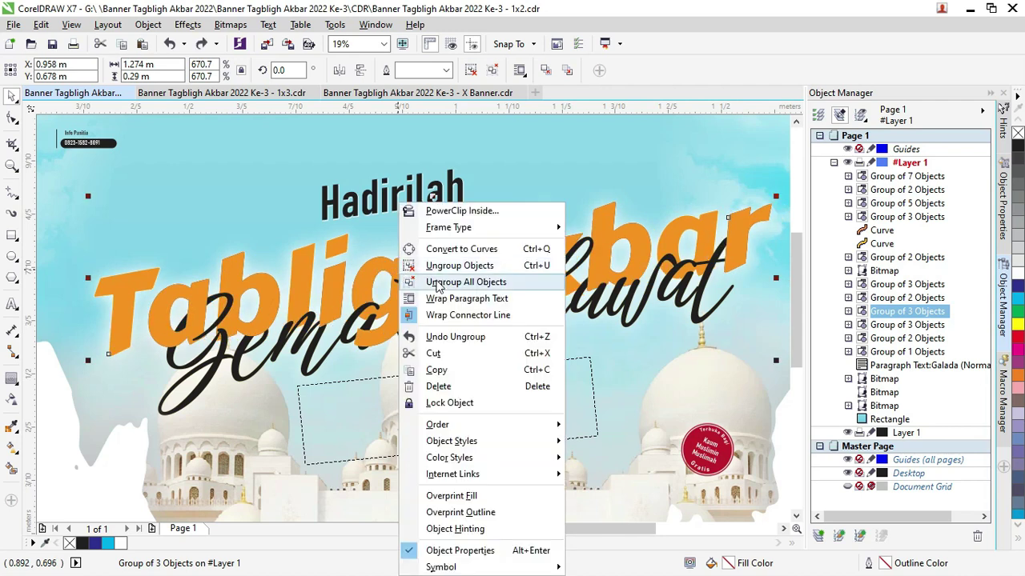
click(440, 264)
Select the orange Tablig Akbar lettering as its own group, cancelling a stray move.
scroll(496, 196, down, 2)
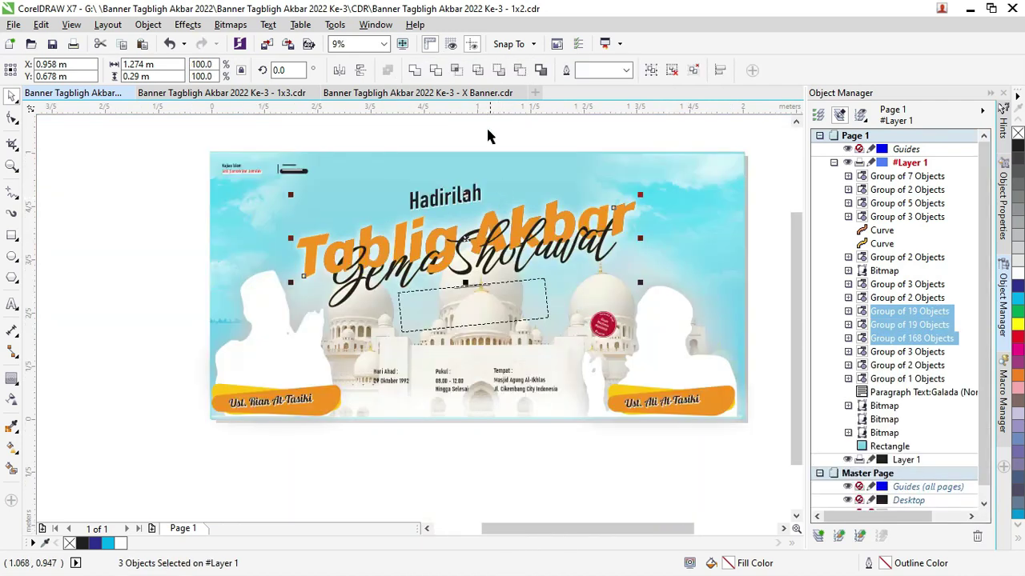
click(486, 132)
drag(420, 244, 400, 250)
key(Escape)
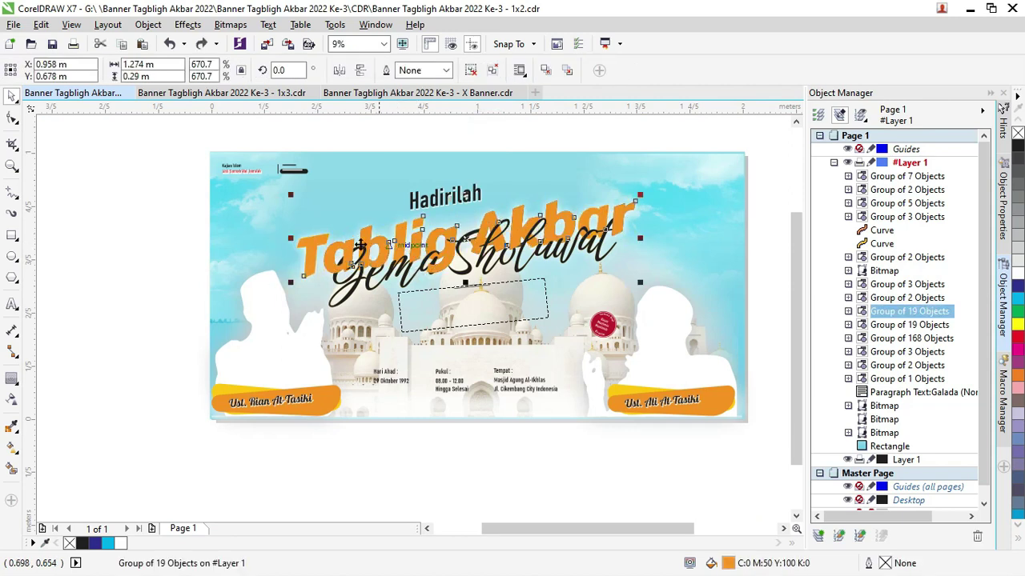
scroll(264, 249, up, 1)
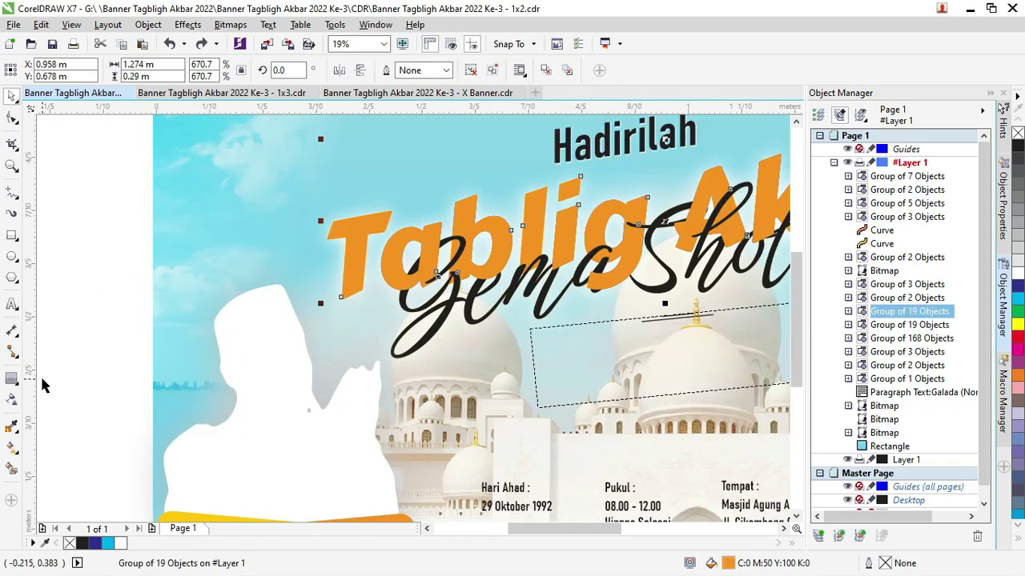
Apply a one-step outward contour to the orange Tablig Akbar title.
click(12, 380)
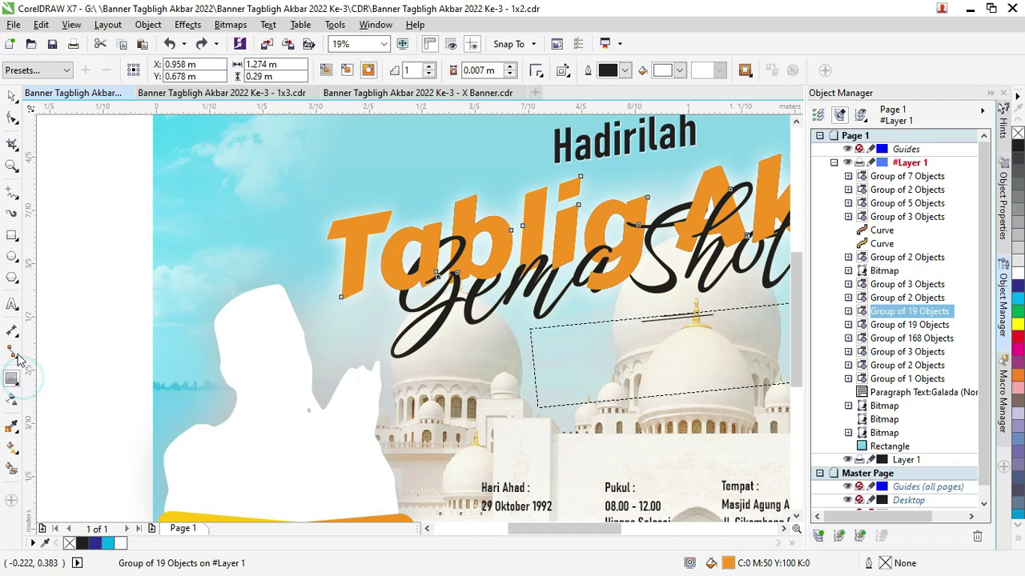
click(55, 72)
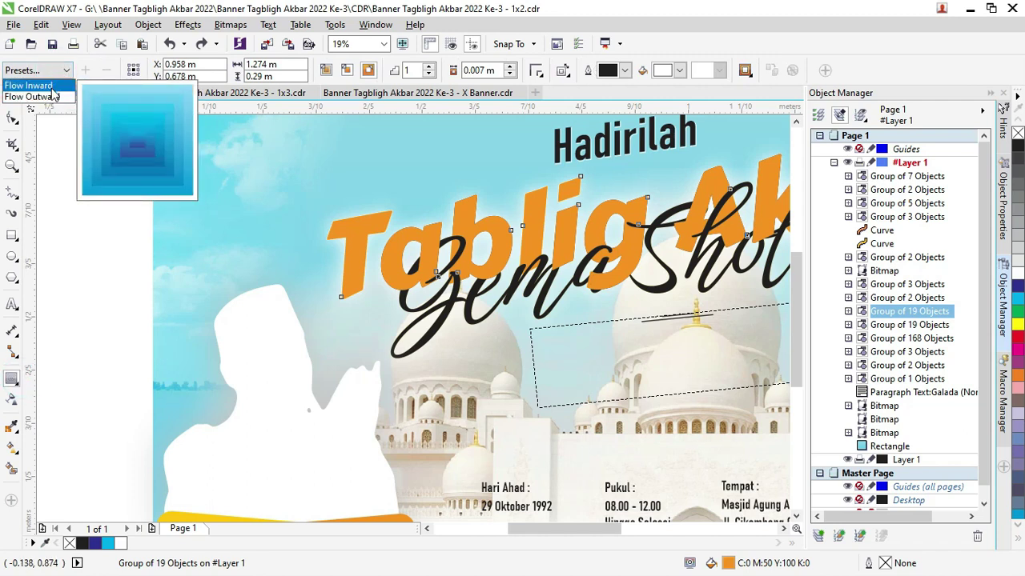
click(51, 100)
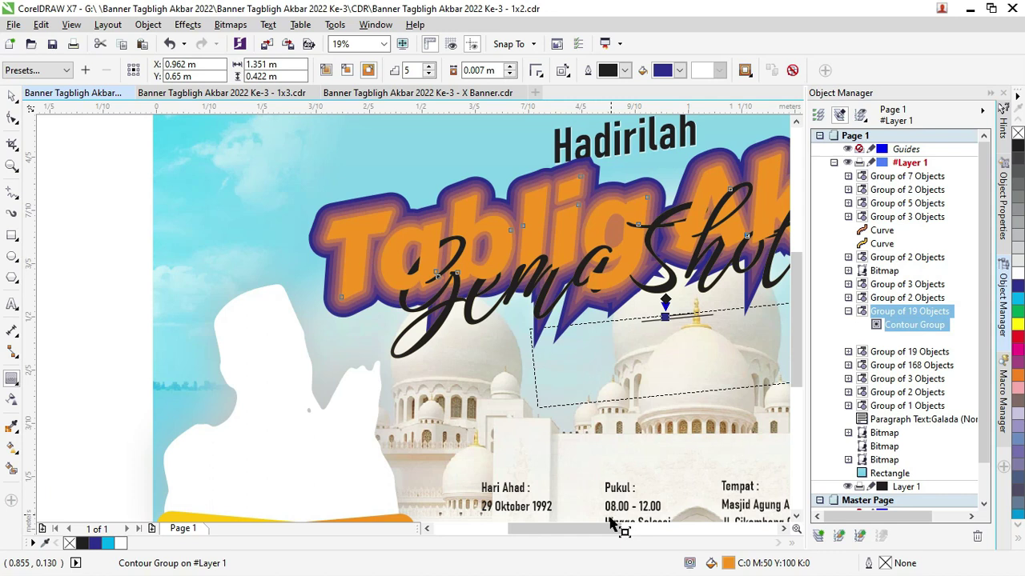
drag(610, 524, 639, 526)
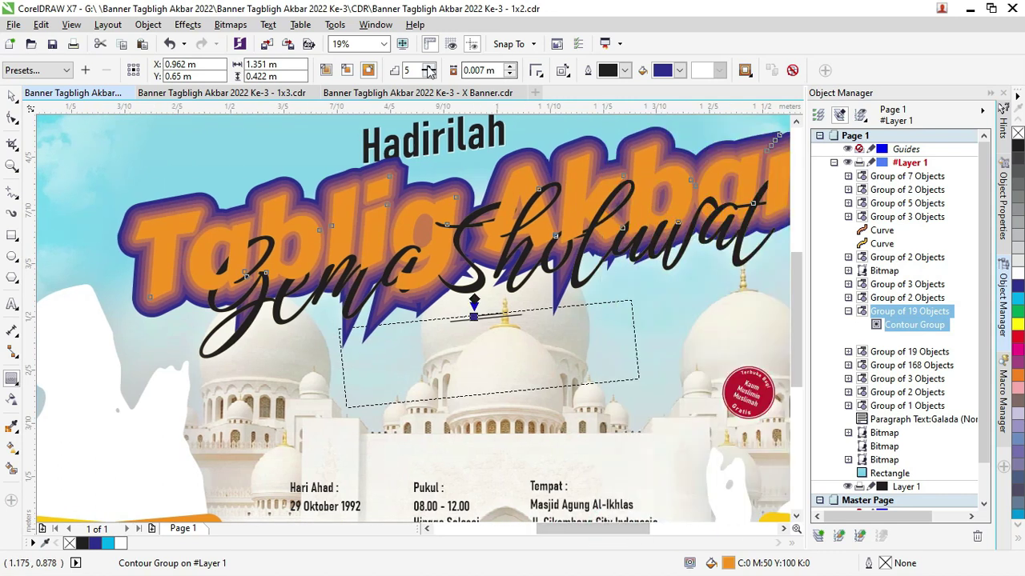
text(1)
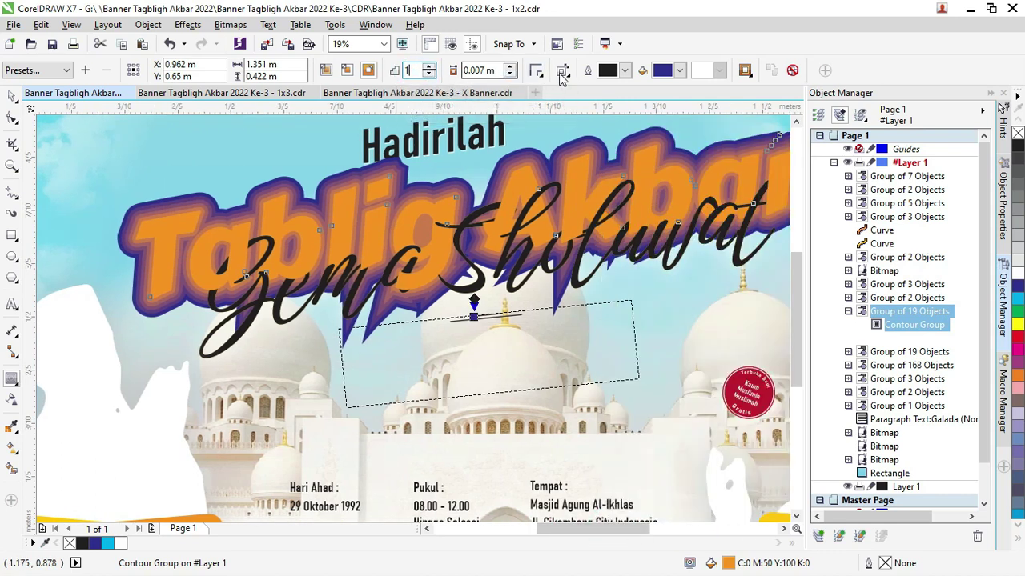
Make the title contour fill white with round corners.
click(679, 72)
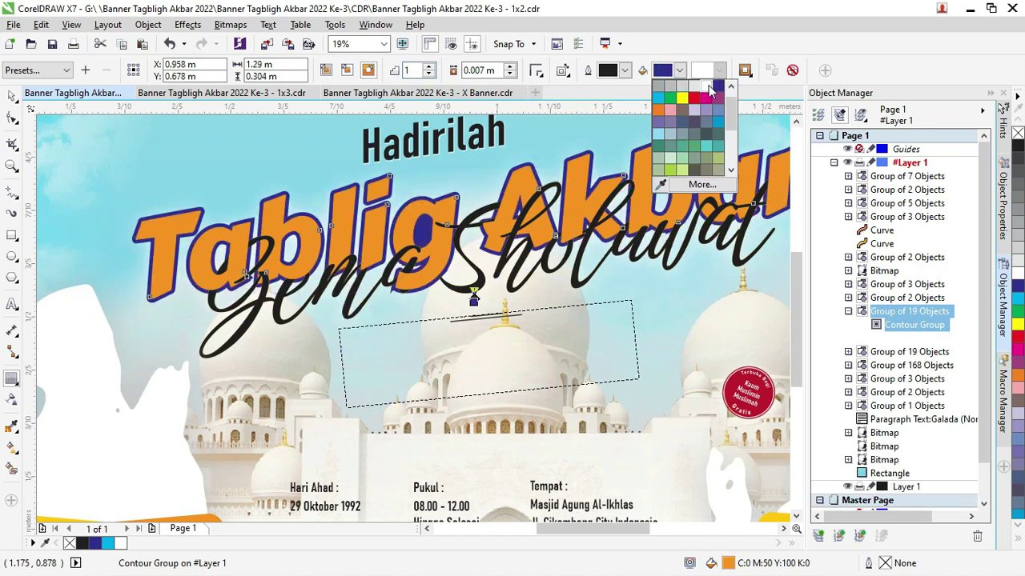
click(709, 86)
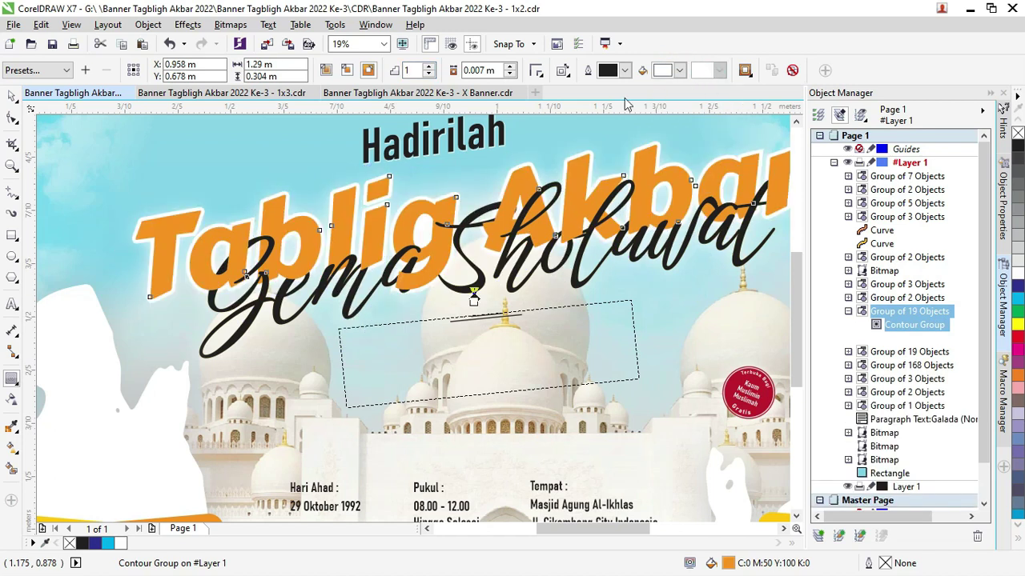
click(539, 73)
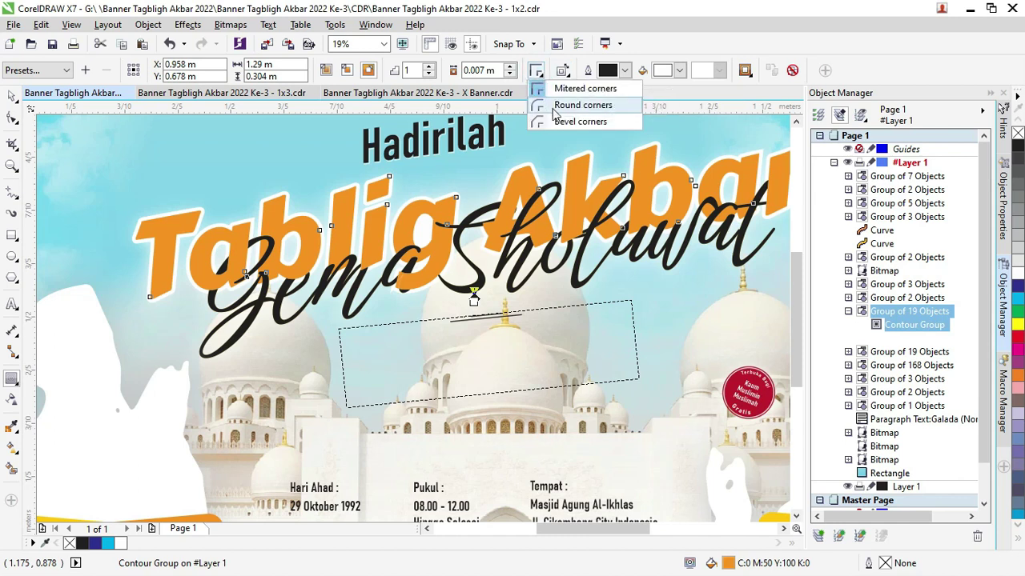
click(552, 105)
Zoom around to check the white rounded contour, then deselect the title.
scroll(422, 256, up, 1)
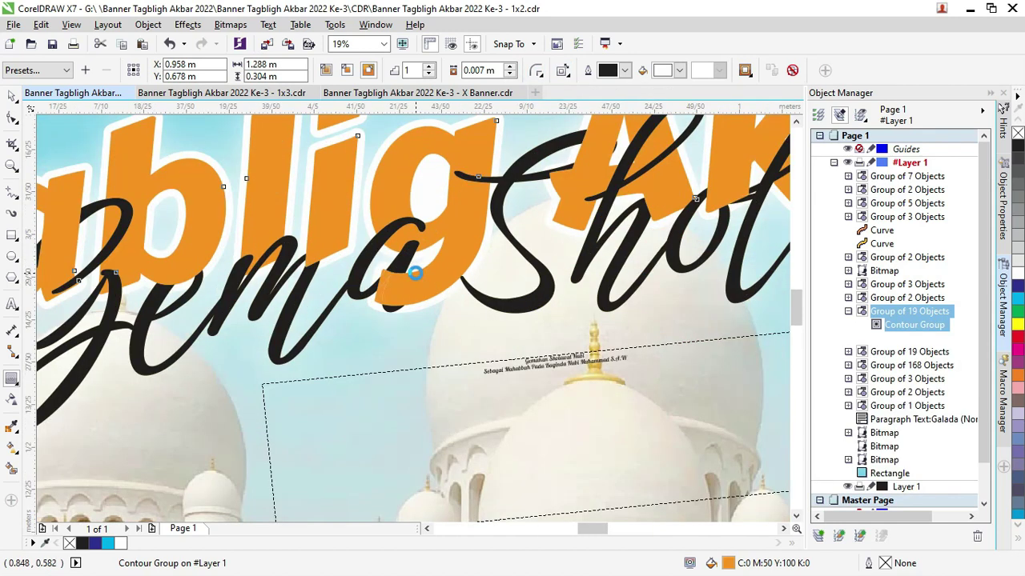
scroll(416, 208, up, 1)
scroll(416, 207, down, 1)
scroll(416, 205, down, 2)
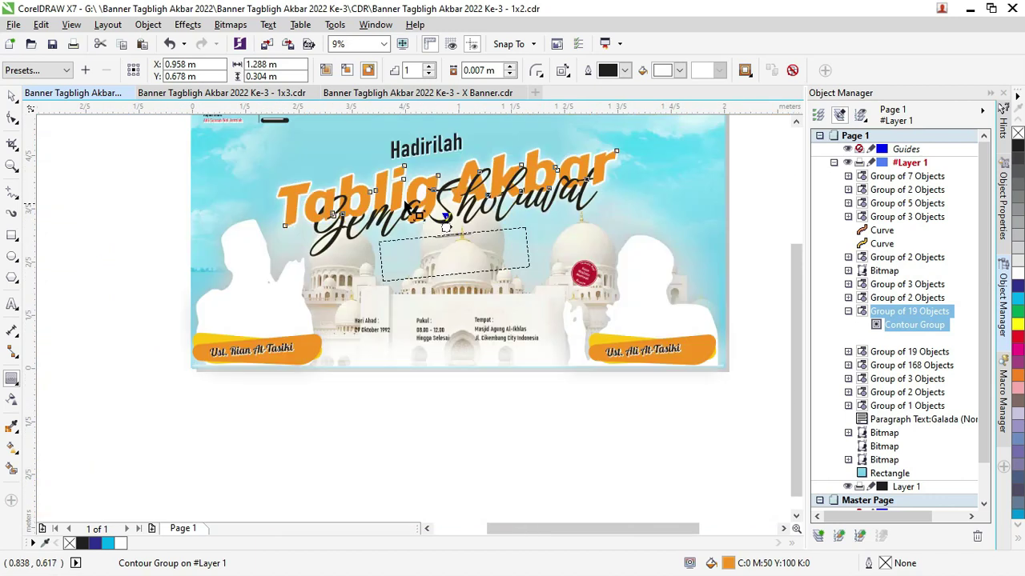
scroll(362, 186, up, 2)
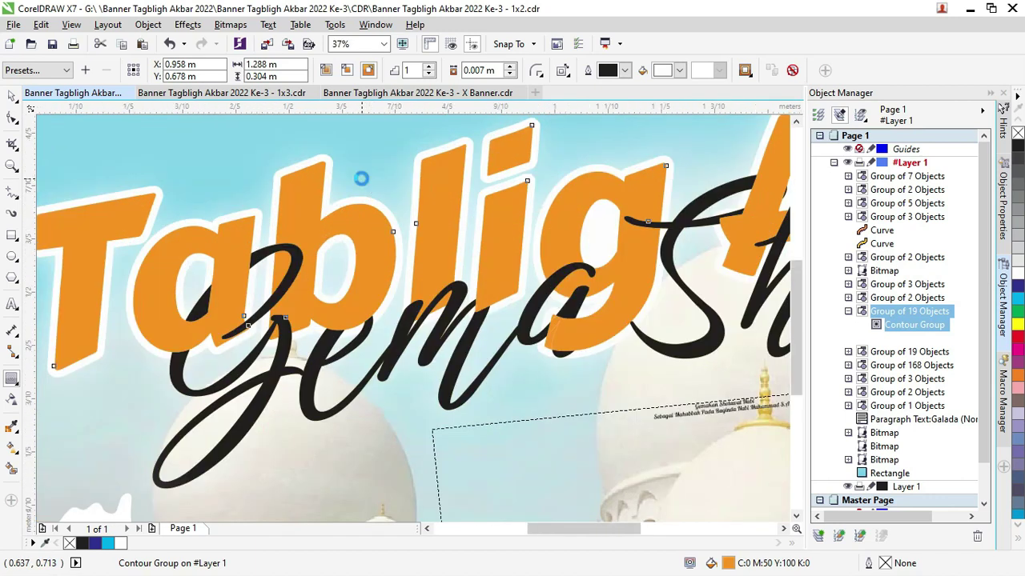
scroll(362, 185, down, 1)
scroll(496, 177, down, 1)
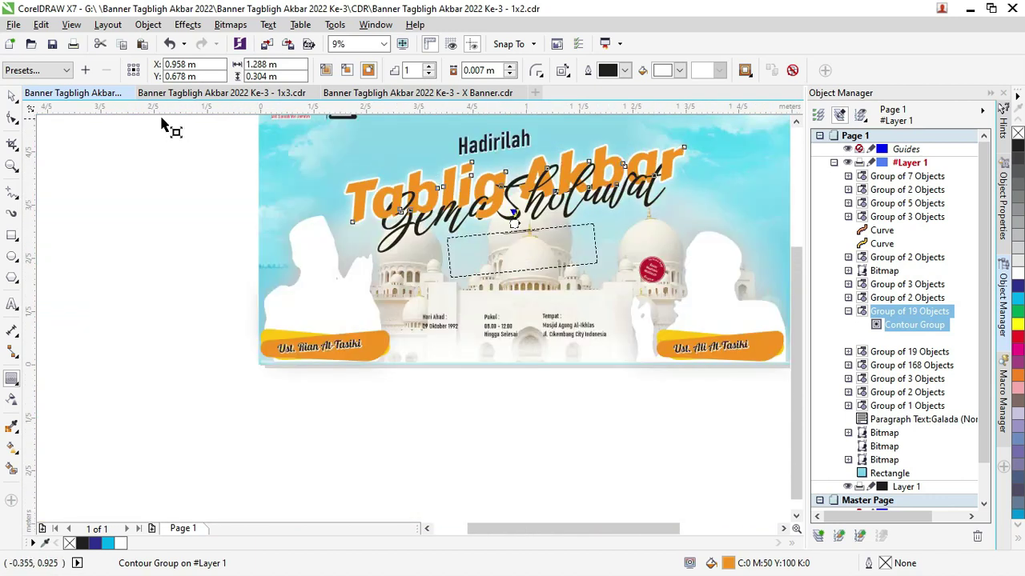
click(20, 91)
click(50, 144)
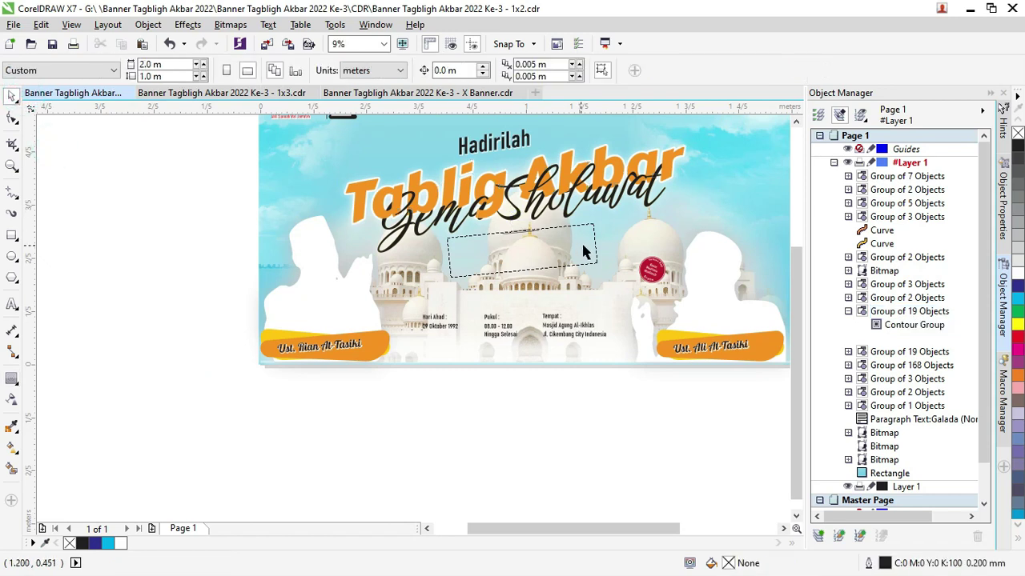
Nudge the three-object title group slightly left and clear the selection.
scroll(535, 235, up, 1)
scroll(565, 240, up, 1)
click(510, 192)
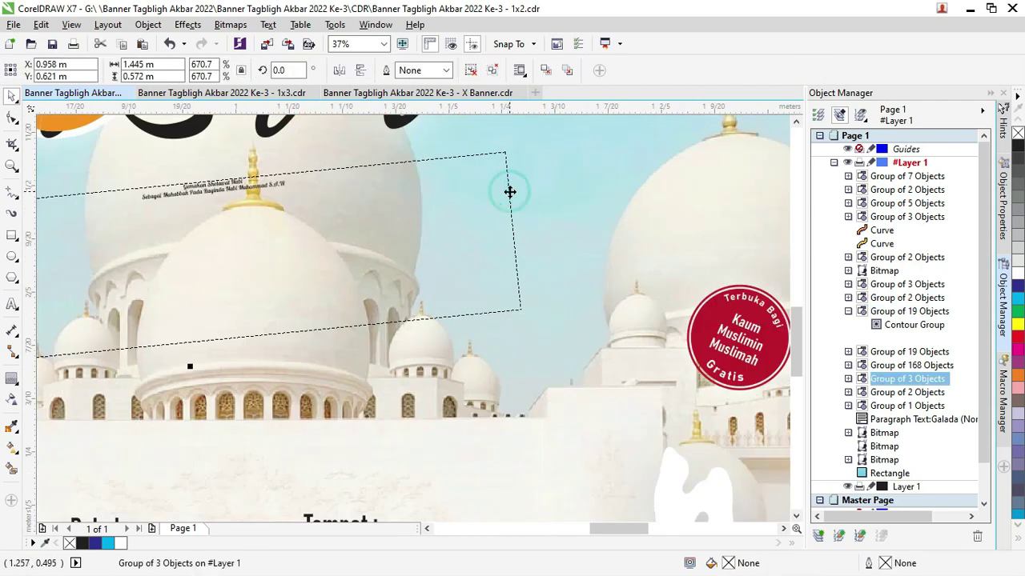
drag(510, 192, 493, 198)
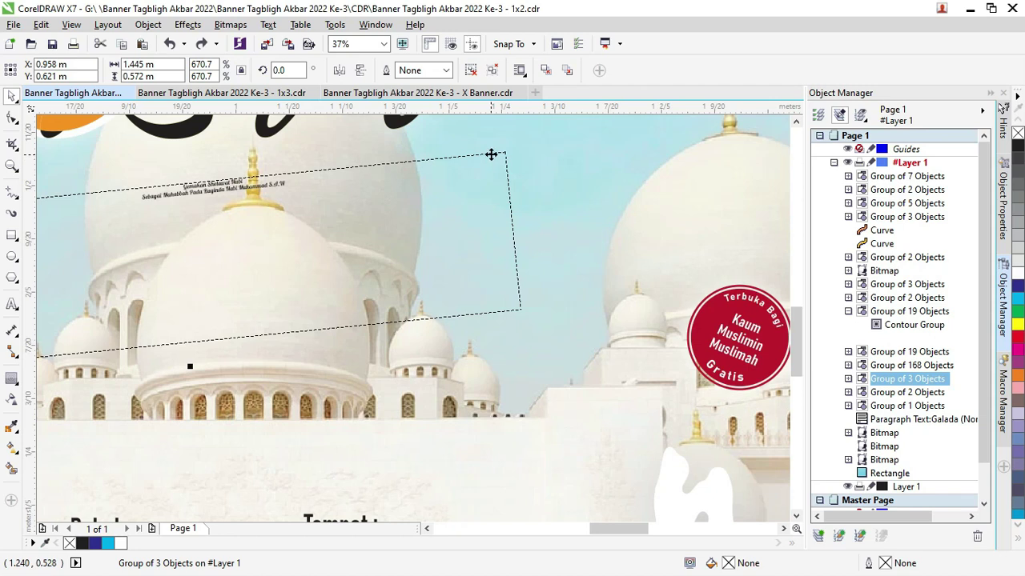
scroll(491, 153, down, 1)
click(508, 467)
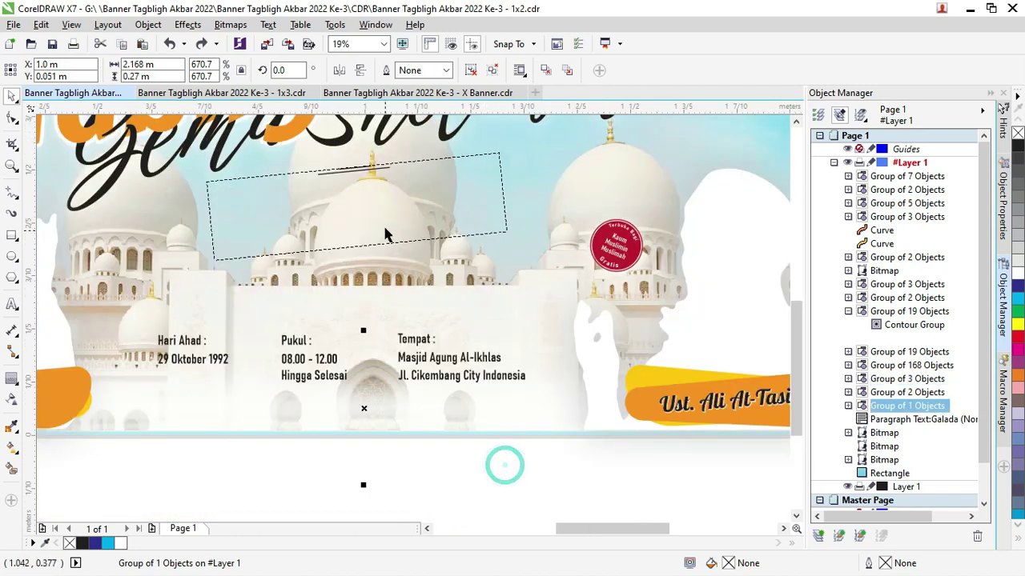
click(391, 244)
click(393, 239)
scroll(403, 325, down, 2)
click(444, 370)
scroll(376, 227, up, 1)
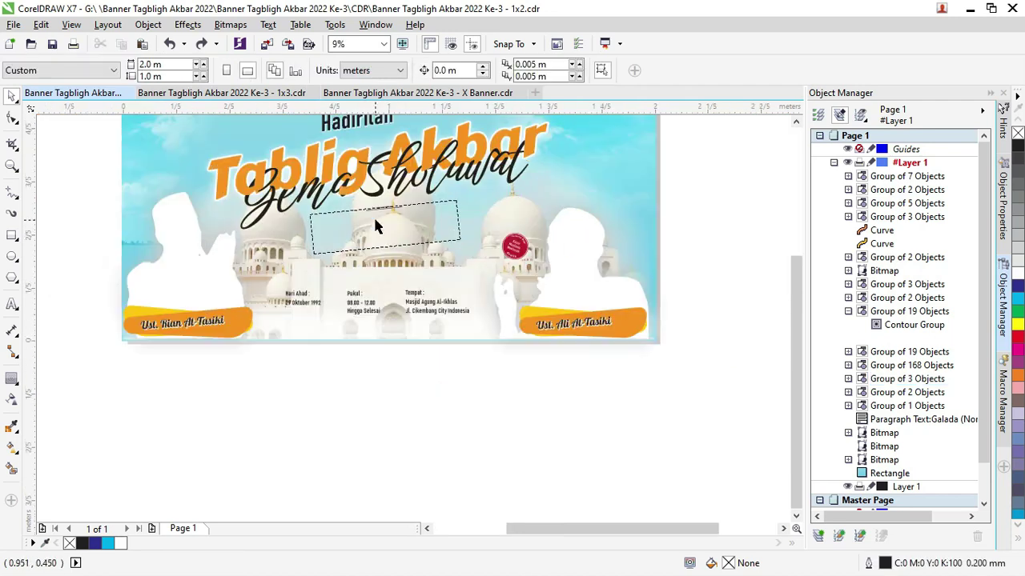
click(376, 212)
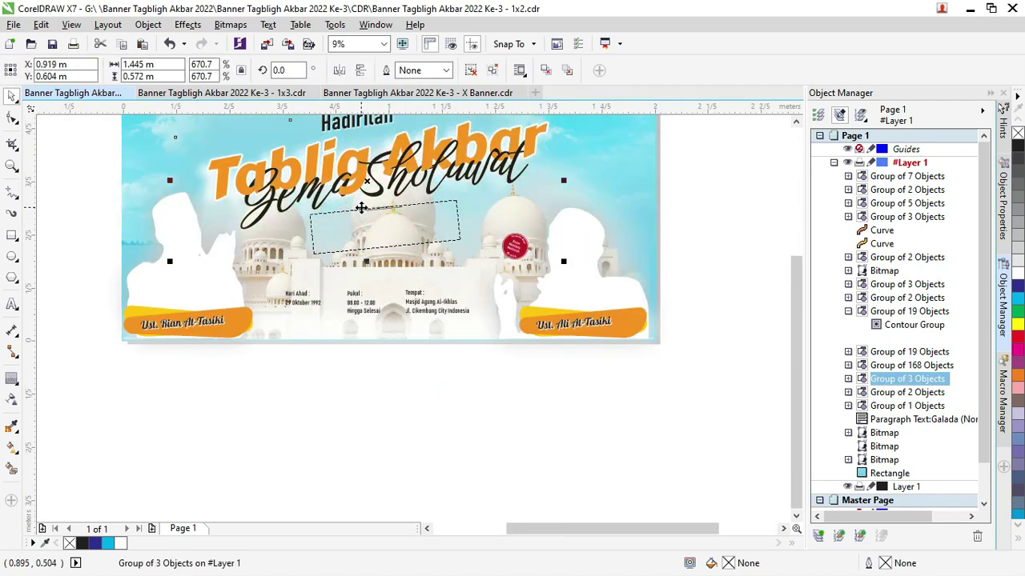
Set the Gemakan Sholawat Nabi paragraph text to 100 pt, after trying 200 pt.
drag(525, 448, 291, 200)
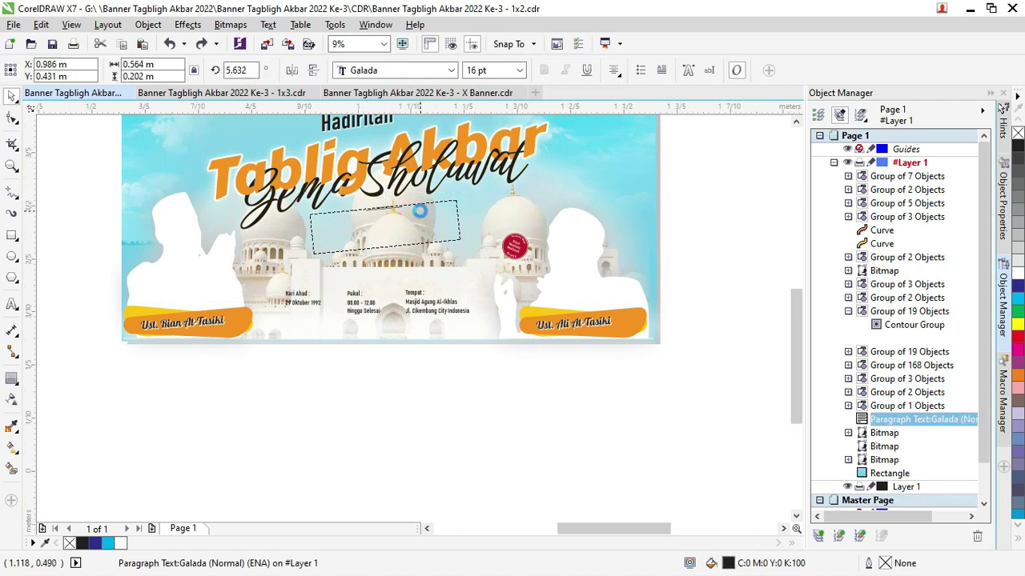
scroll(417, 213, up, 1)
click(521, 72)
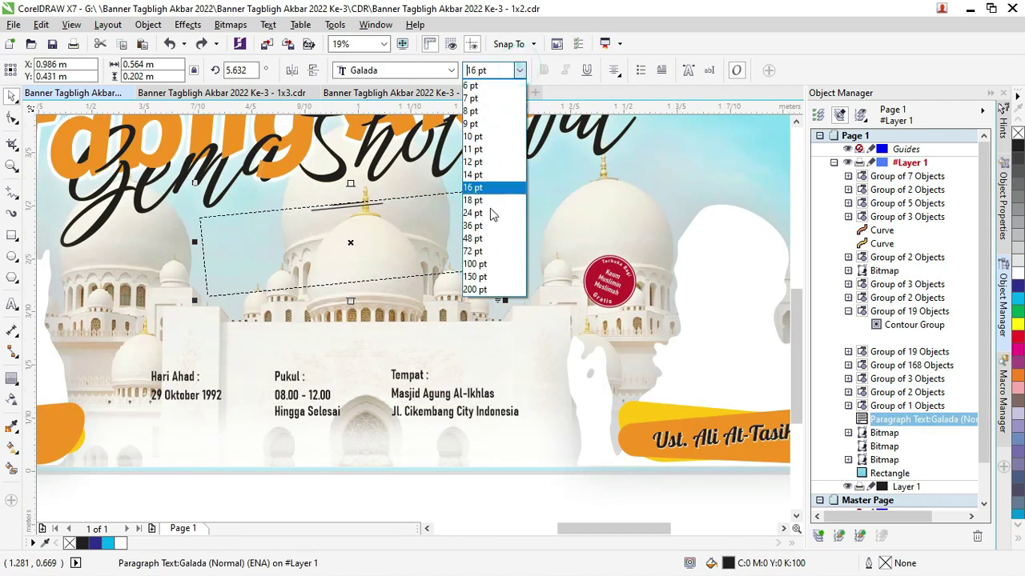
click(493, 289)
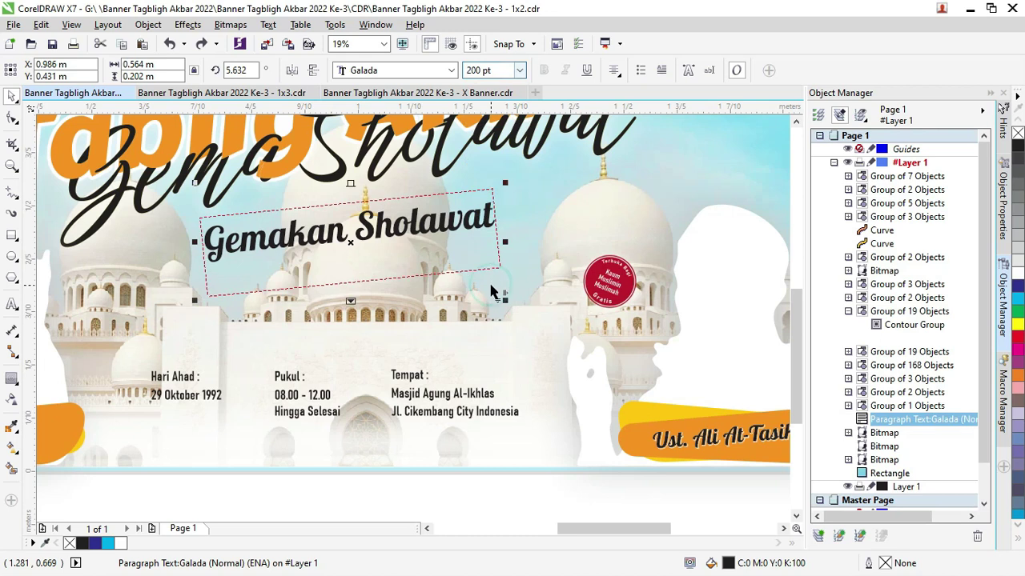
click(519, 71)
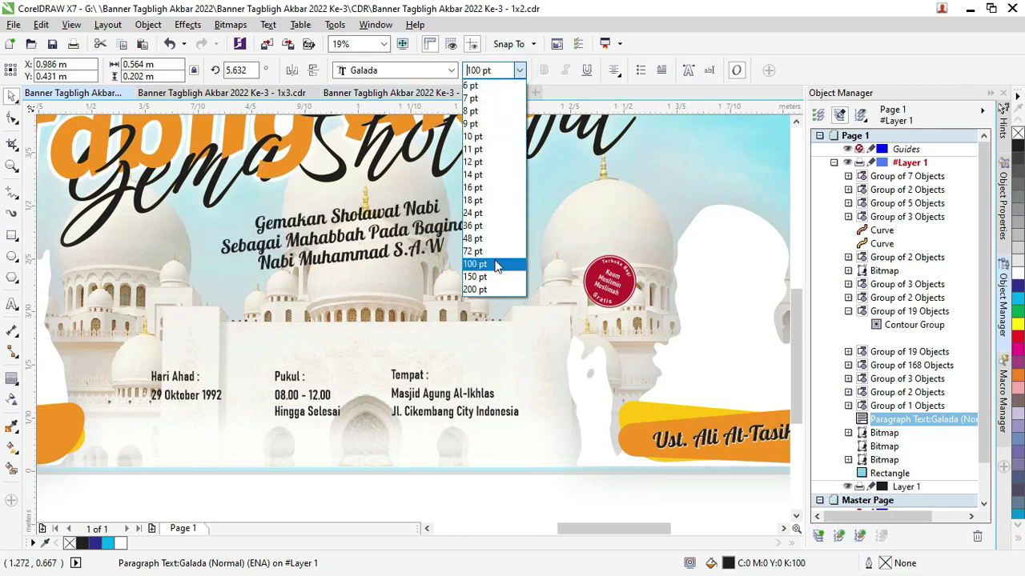
click(496, 265)
Check the resized paragraph, then move to the 1x3 banner document.
scroll(486, 233, down, 2)
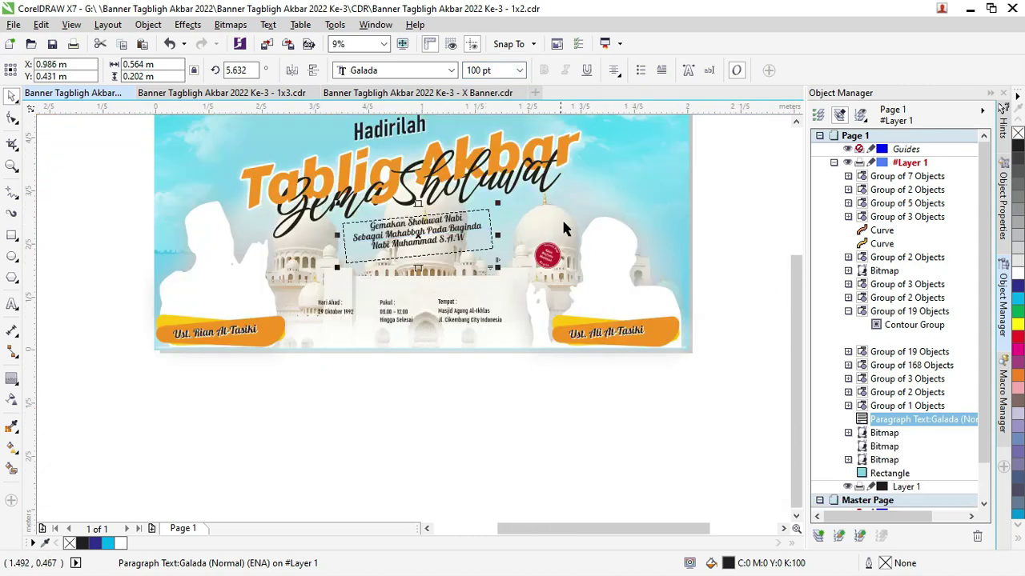
scroll(563, 223, down, 1)
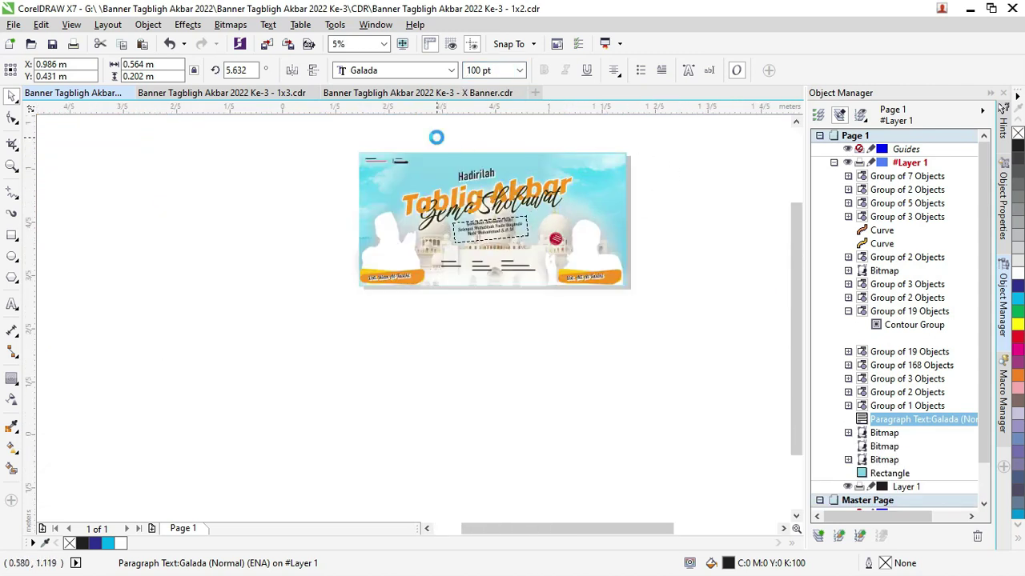
scroll(438, 145, up, 1)
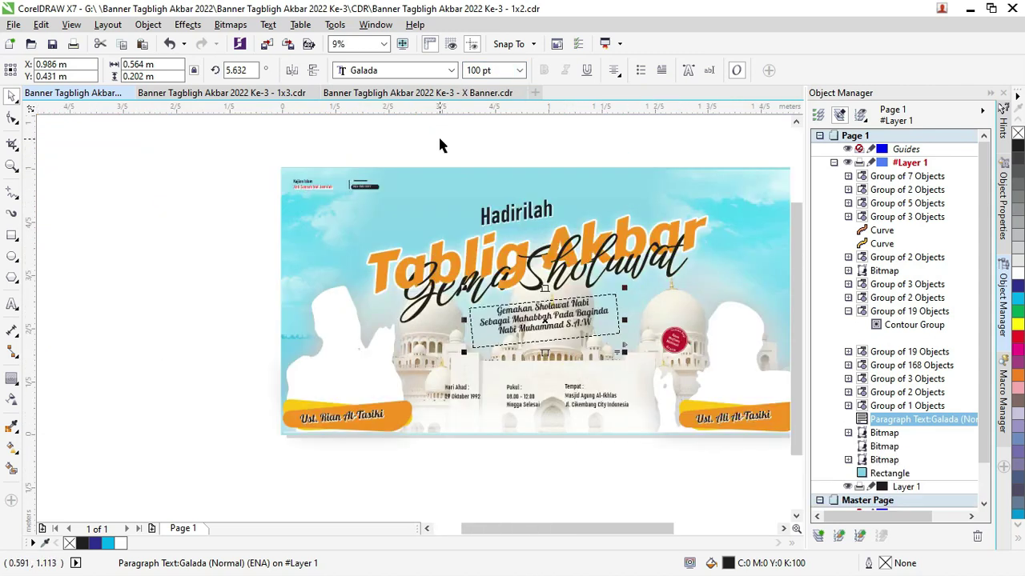
click(261, 94)
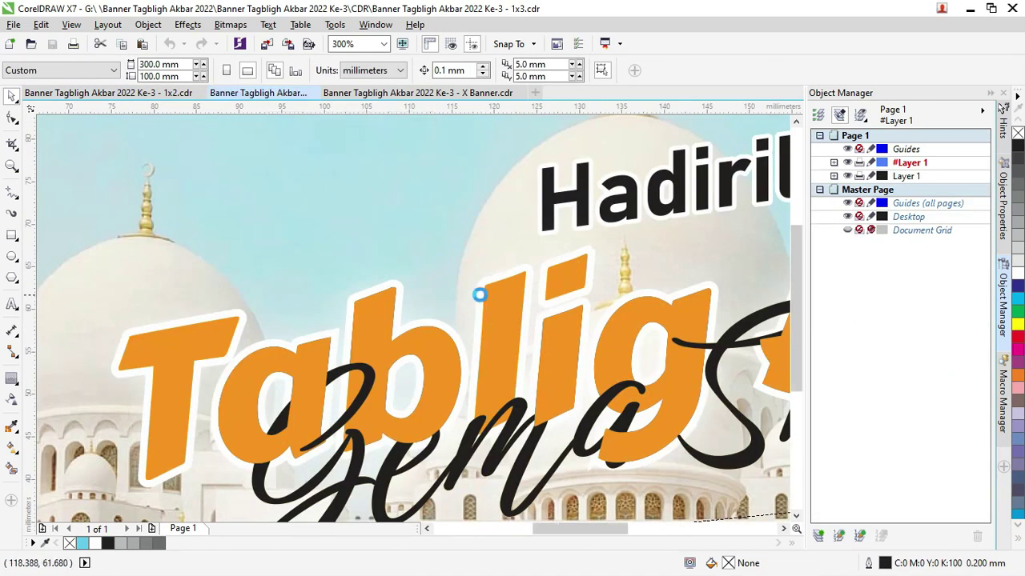
Bring up the X Banner.cdr document.
scroll(479, 295, down, 1)
scroll(481, 295, down, 2)
scroll(484, 293, down, 1)
scroll(490, 288, up, 1)
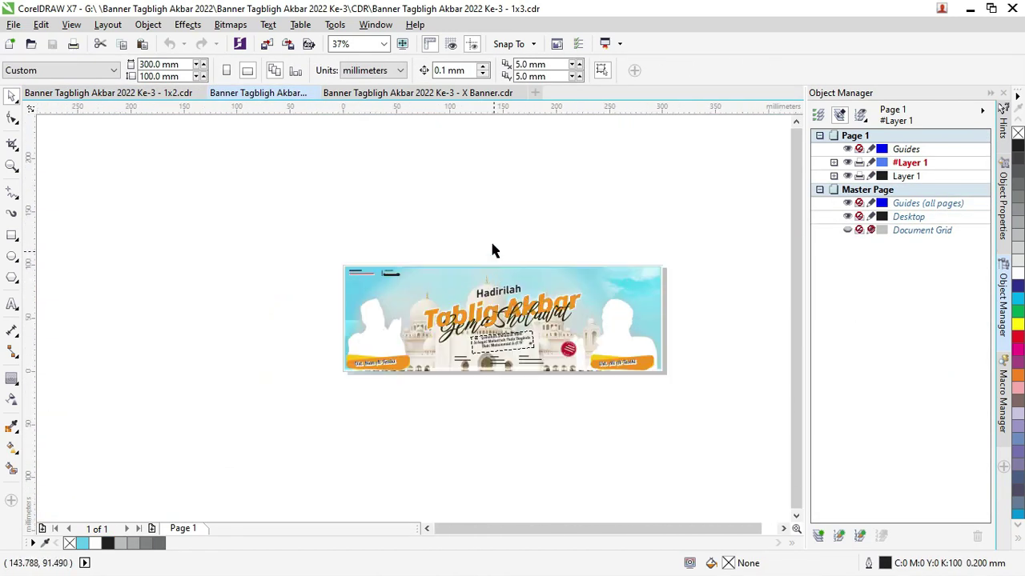
click(400, 94)
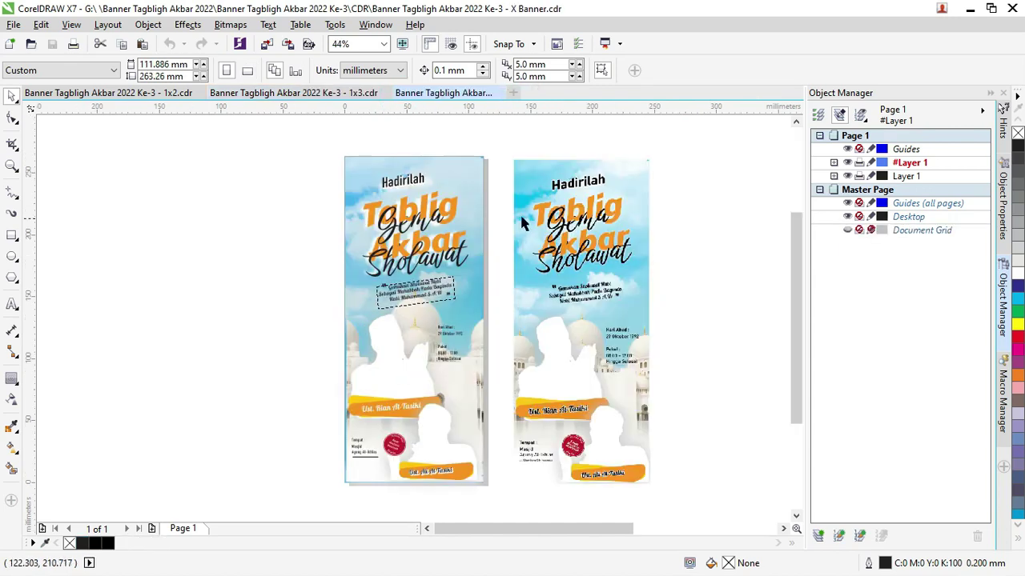
Inspect the right banner's background bitmap and the curve beside the Tablig title, then deselect.
click(566, 239)
scroll(560, 236, up, 2)
scroll(497, 224, down, 1)
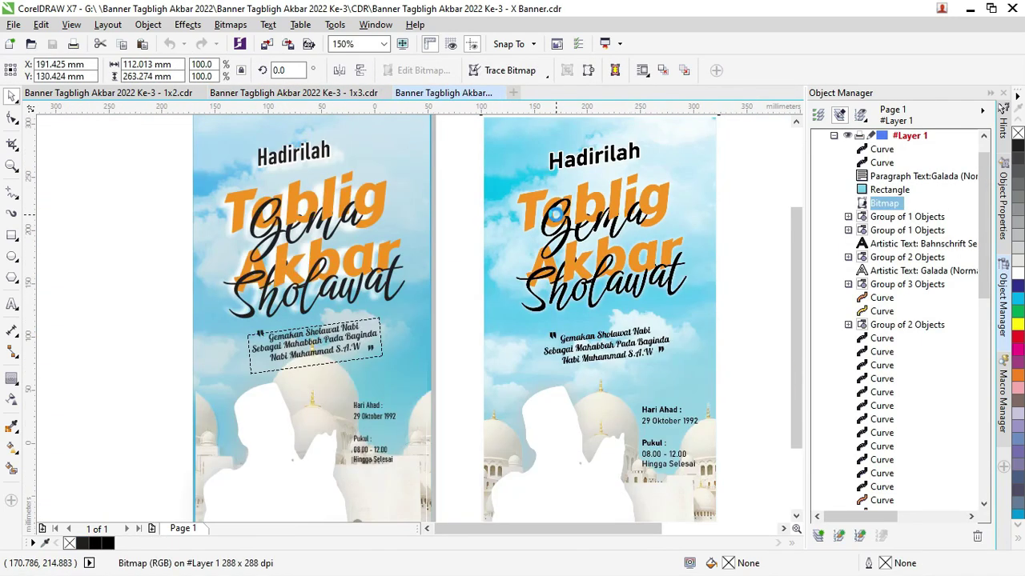
scroll(472, 216, down, 2)
scroll(470, 216, up, 2)
scroll(448, 205, up, 2)
click(433, 201)
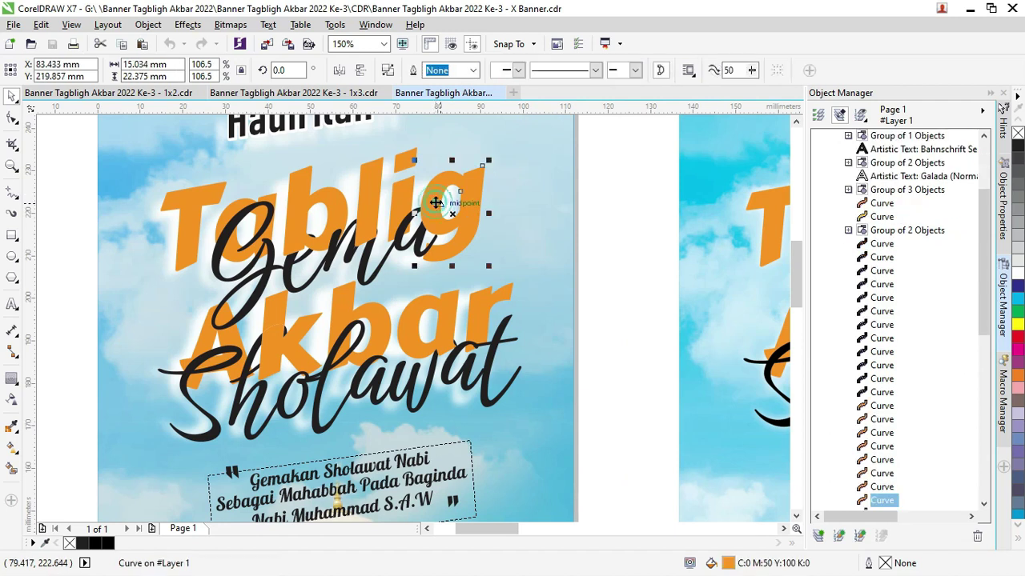
scroll(433, 202, down, 4)
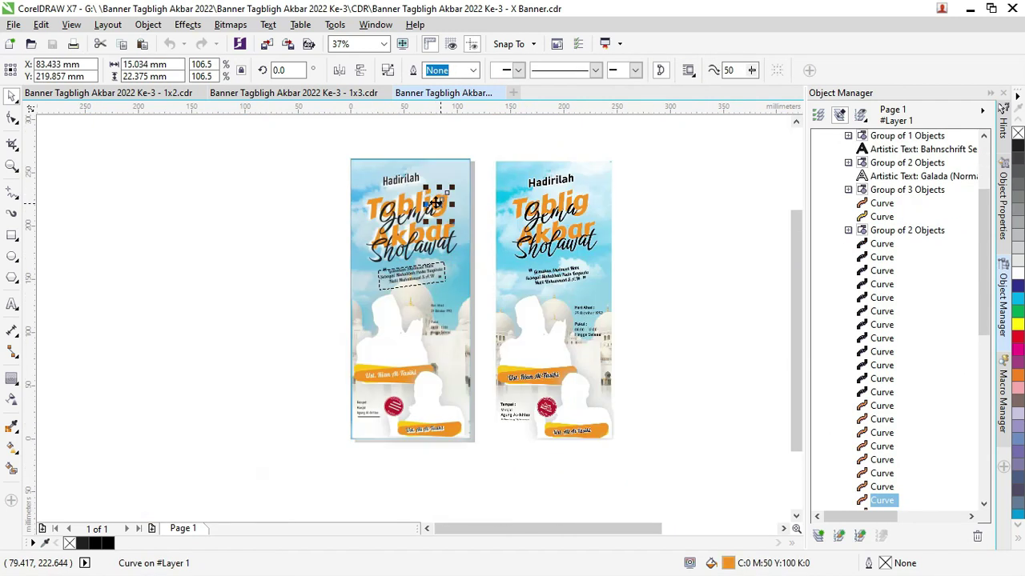
click(253, 189)
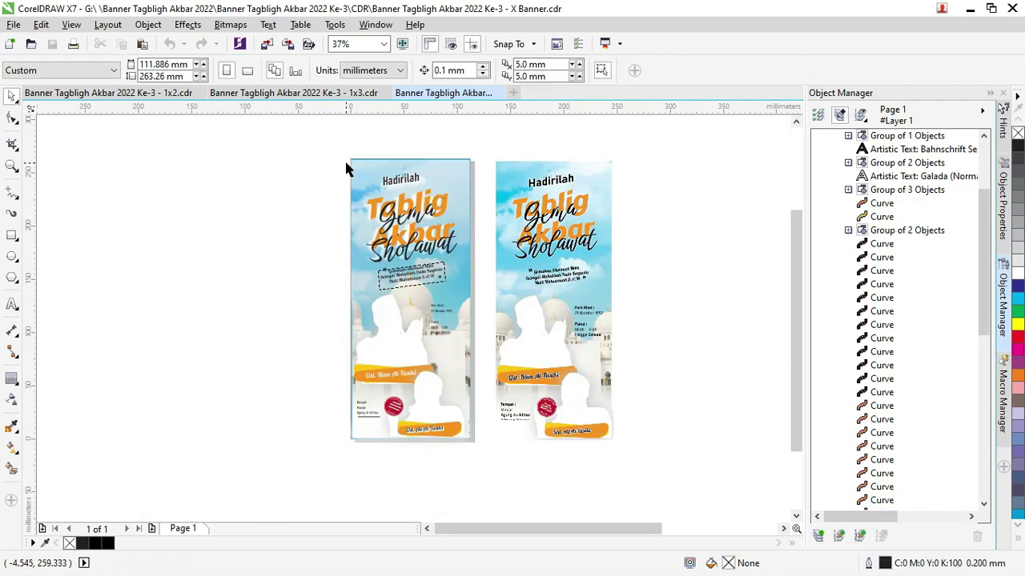